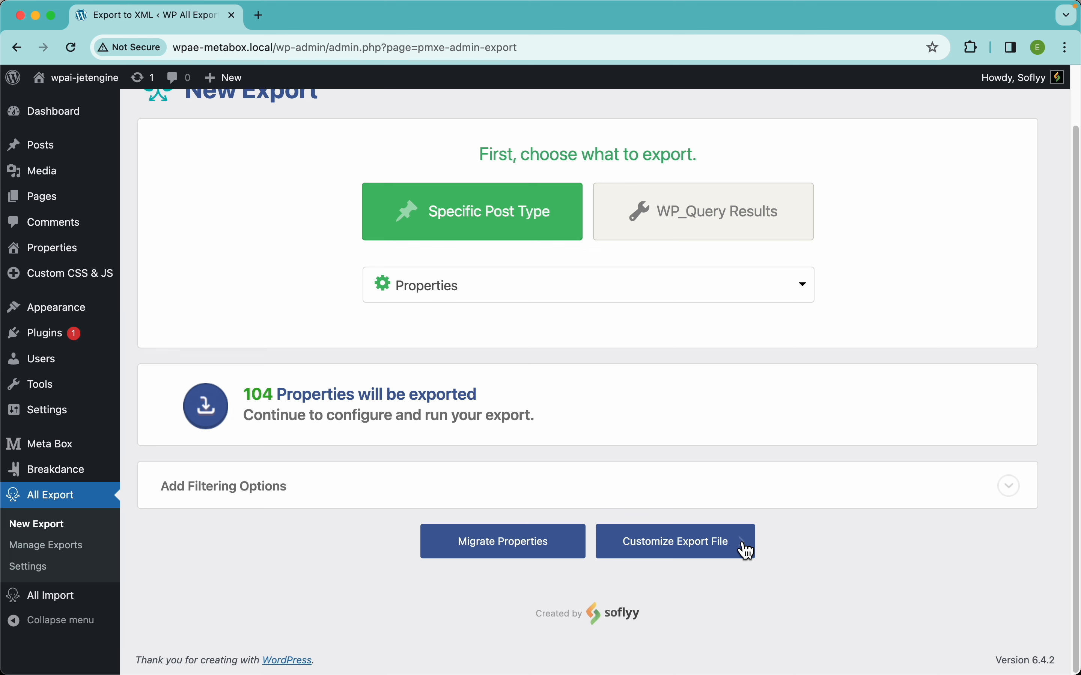
Start customizing the Properties export file and preview its default columns.
left_click(715, 547)
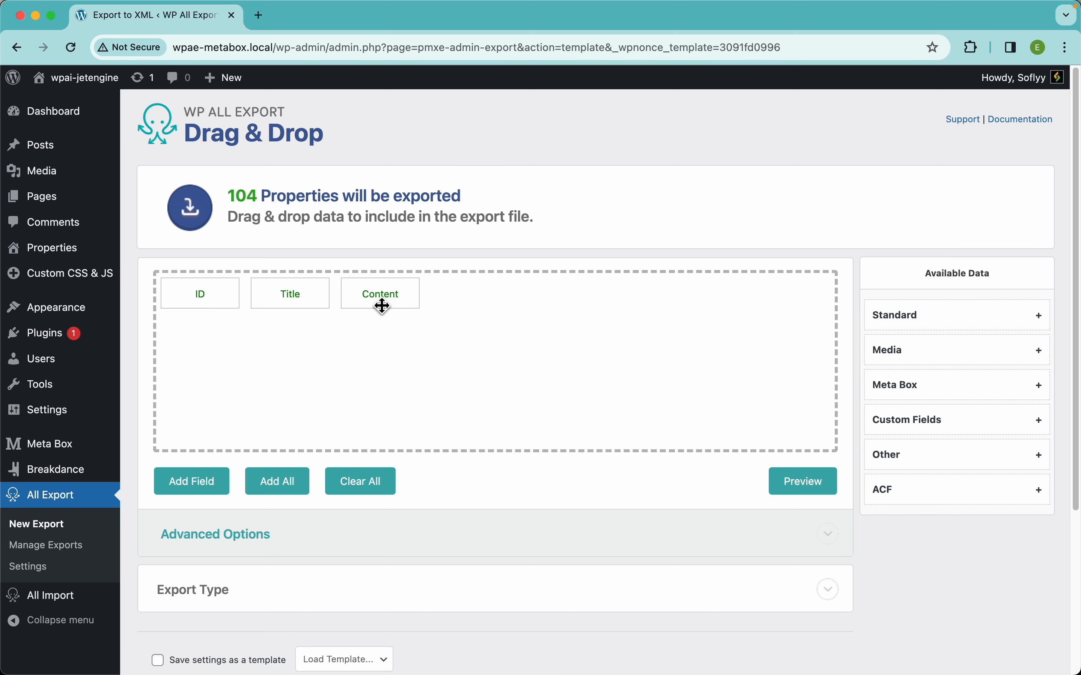
left_click(803, 488)
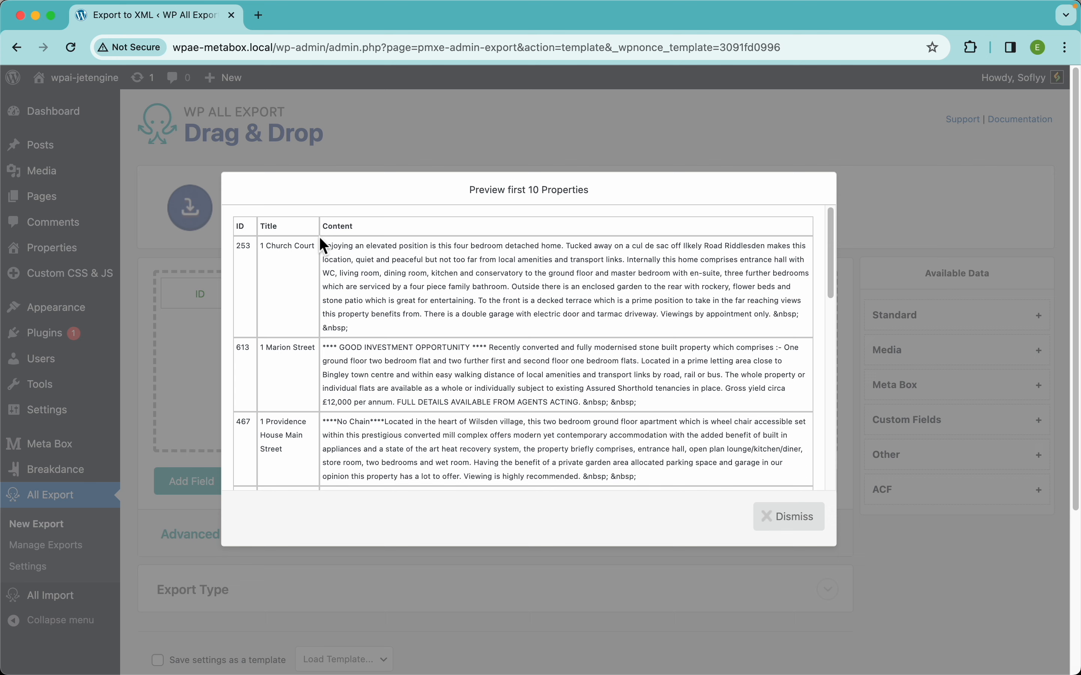
left_click(779, 516)
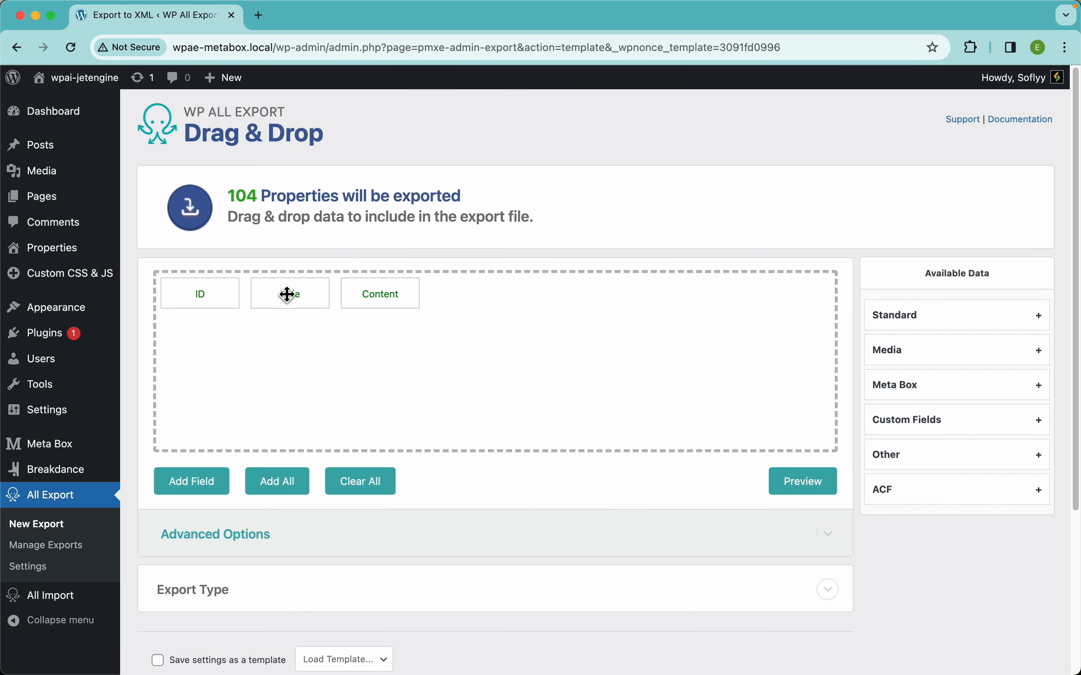
Remove the ID column from the export layout and preview the remaining columns.
left_click_drag(210, 299, 205, 202)
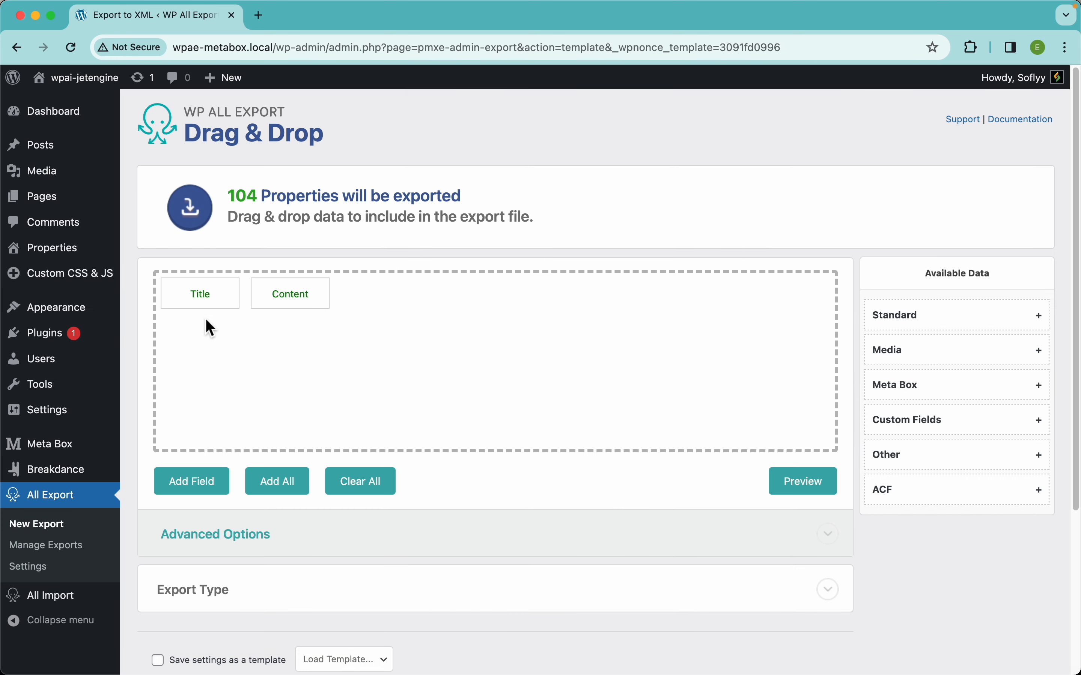
left_click(803, 482)
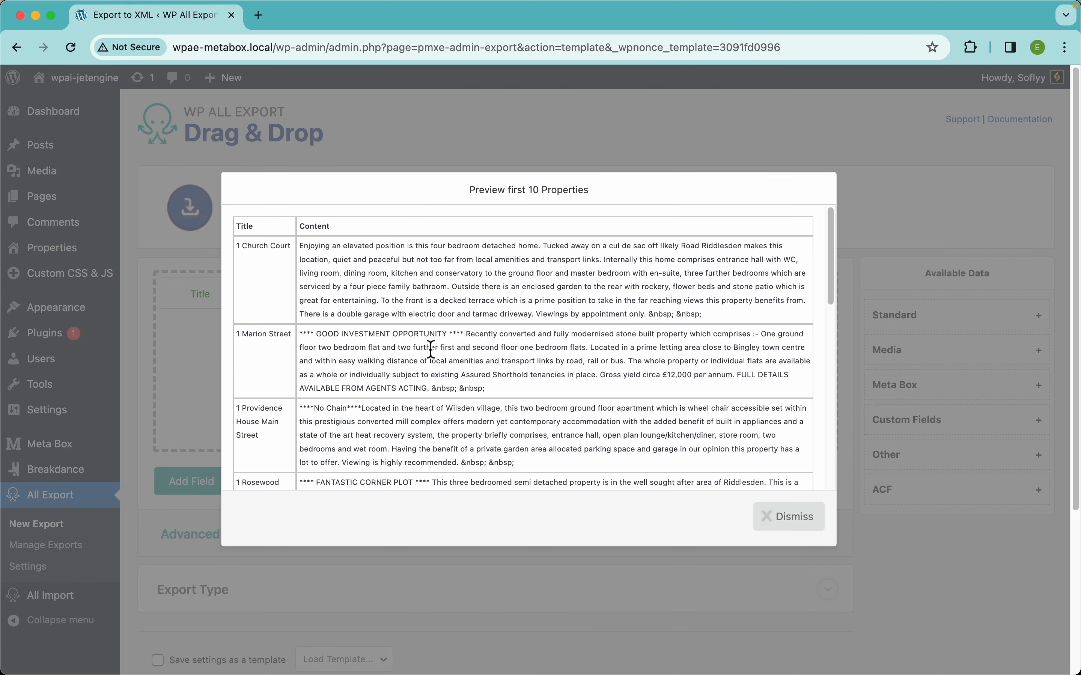
left_click(797, 521)
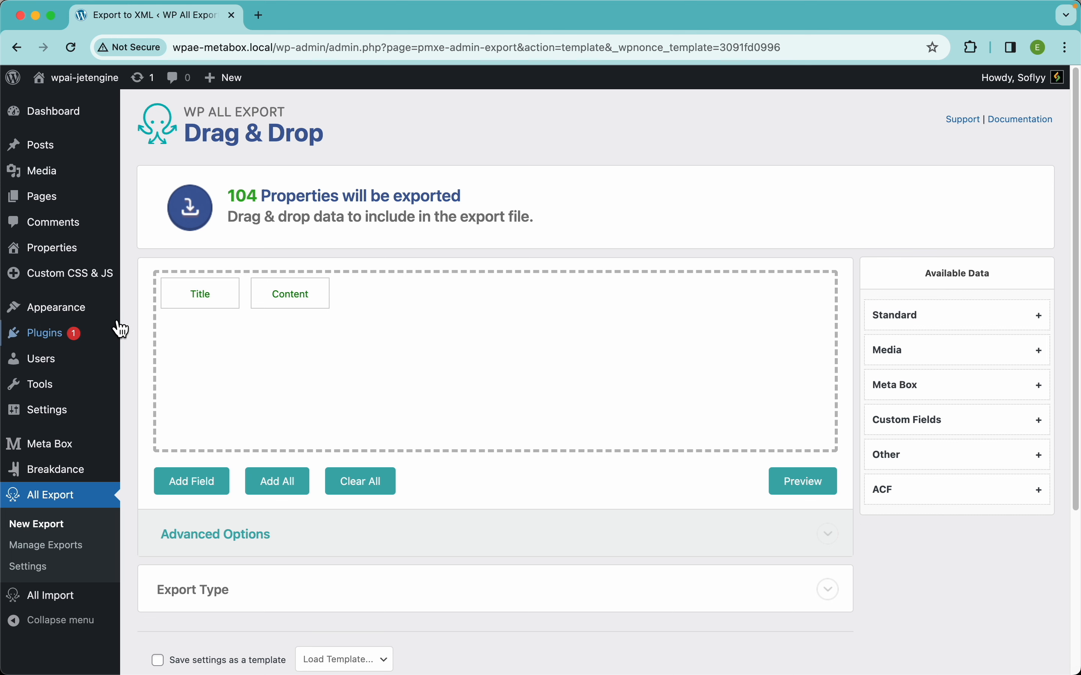
Add the Meta Box fields Map Address and Short Address to the export layout and preview the result.
left_click(936, 391)
scroll(960, 445, "down", 5)
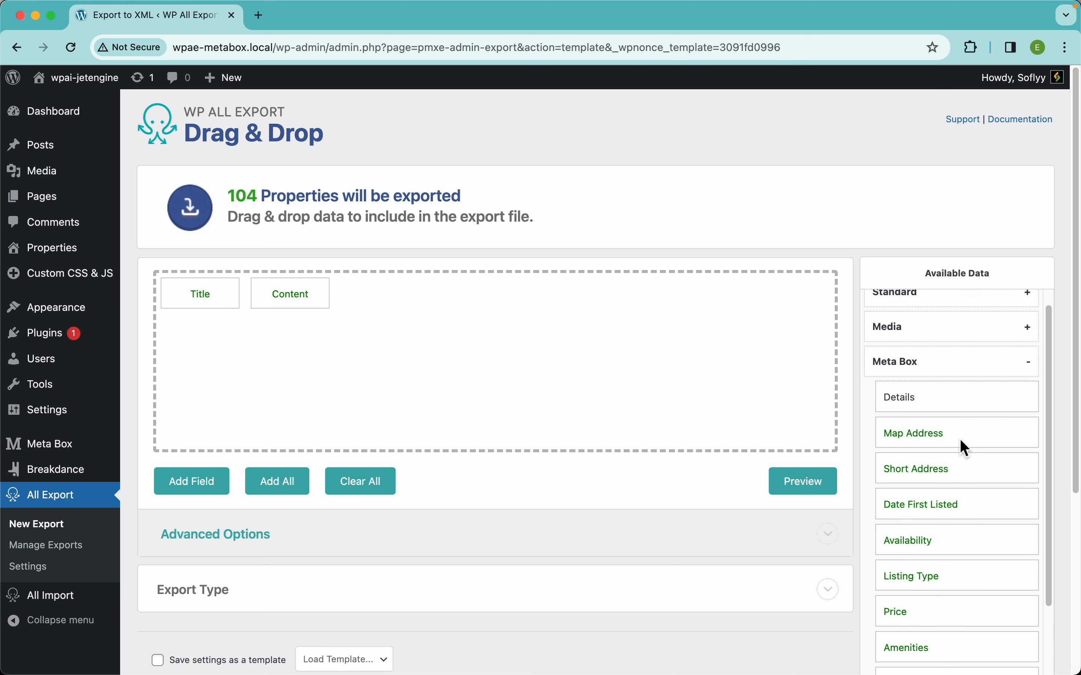
left_click_drag(914, 353, 633, 336)
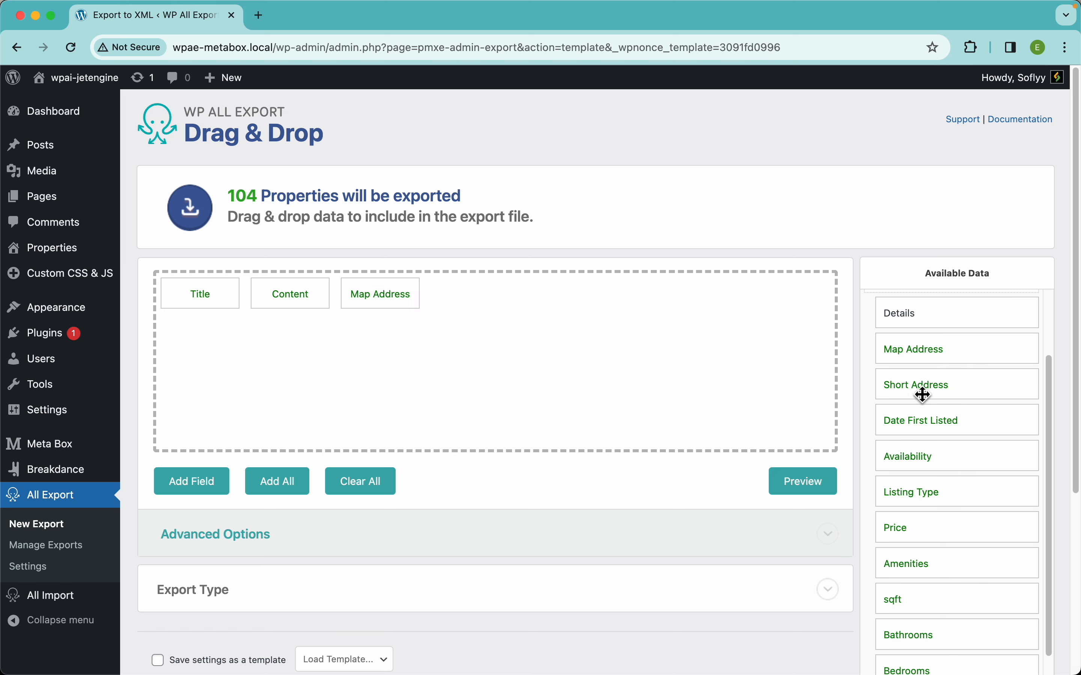
left_click_drag(922, 386, 615, 333)
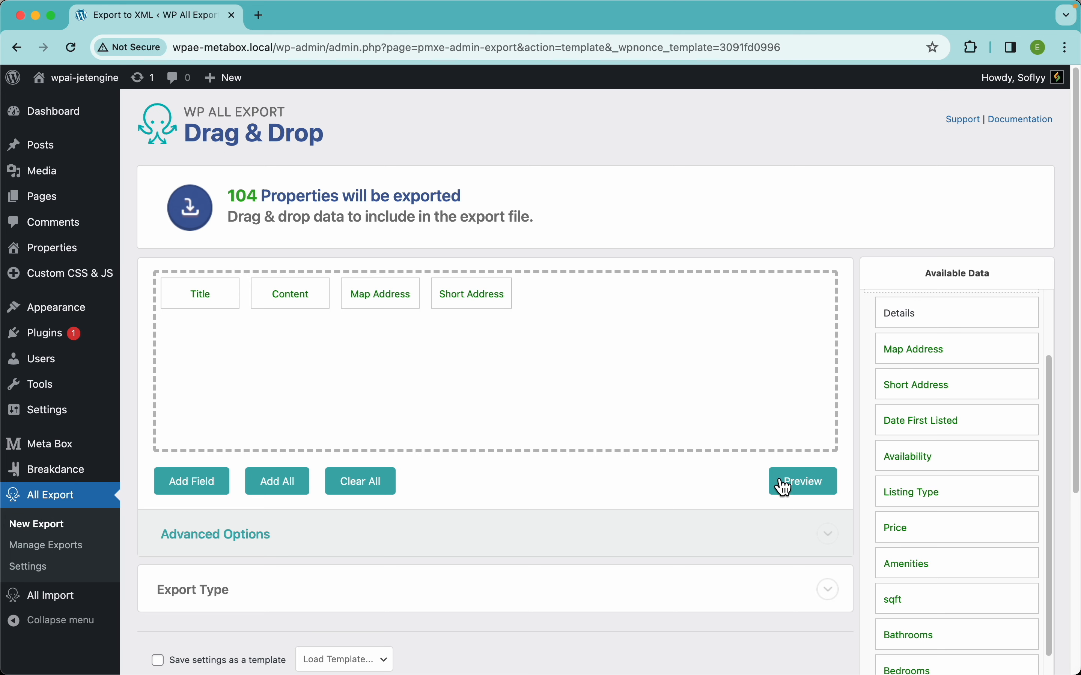
left_click(796, 489)
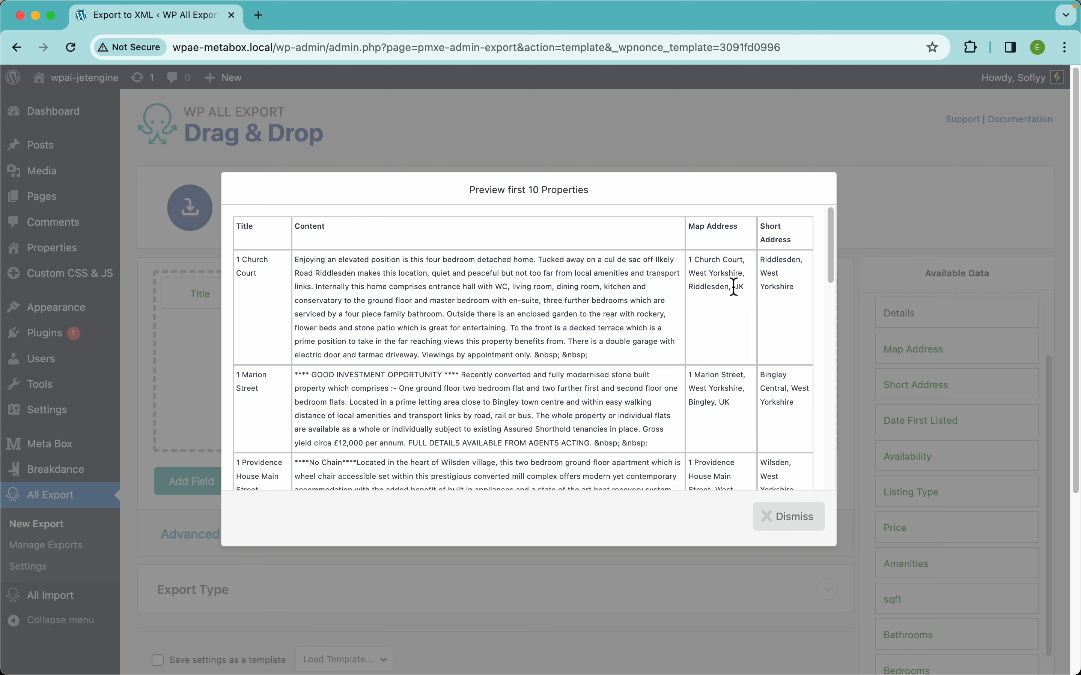
left_click(788, 516)
mouse_move(65, 261)
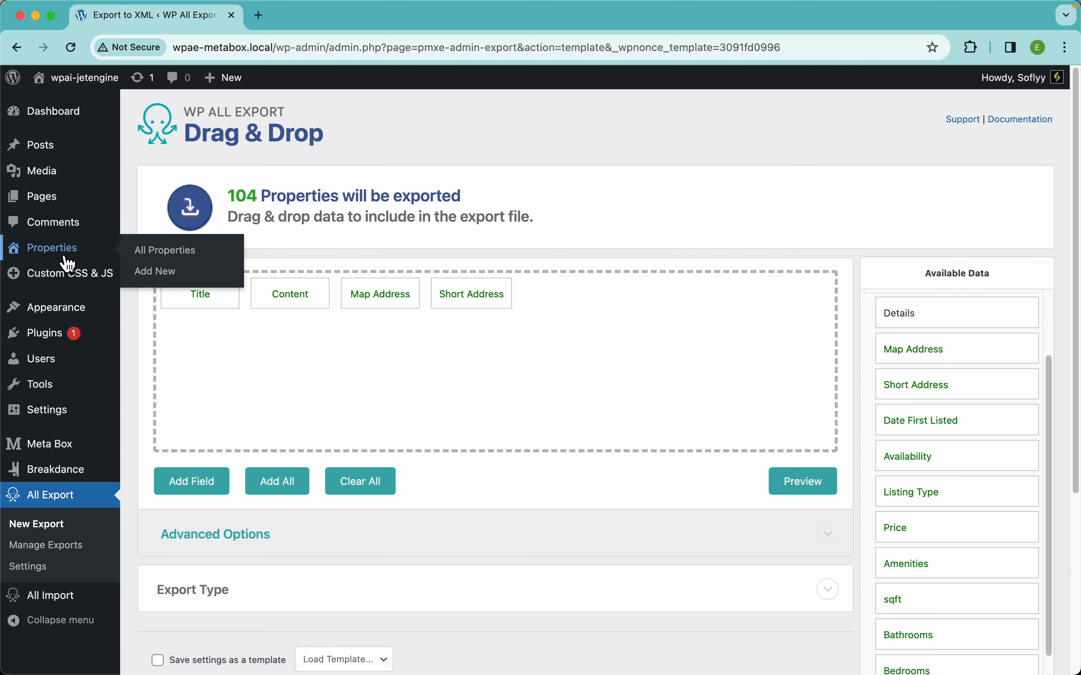
right_click(139, 251)
left_click(169, 259)
left_click(266, 20)
left_click(233, 230)
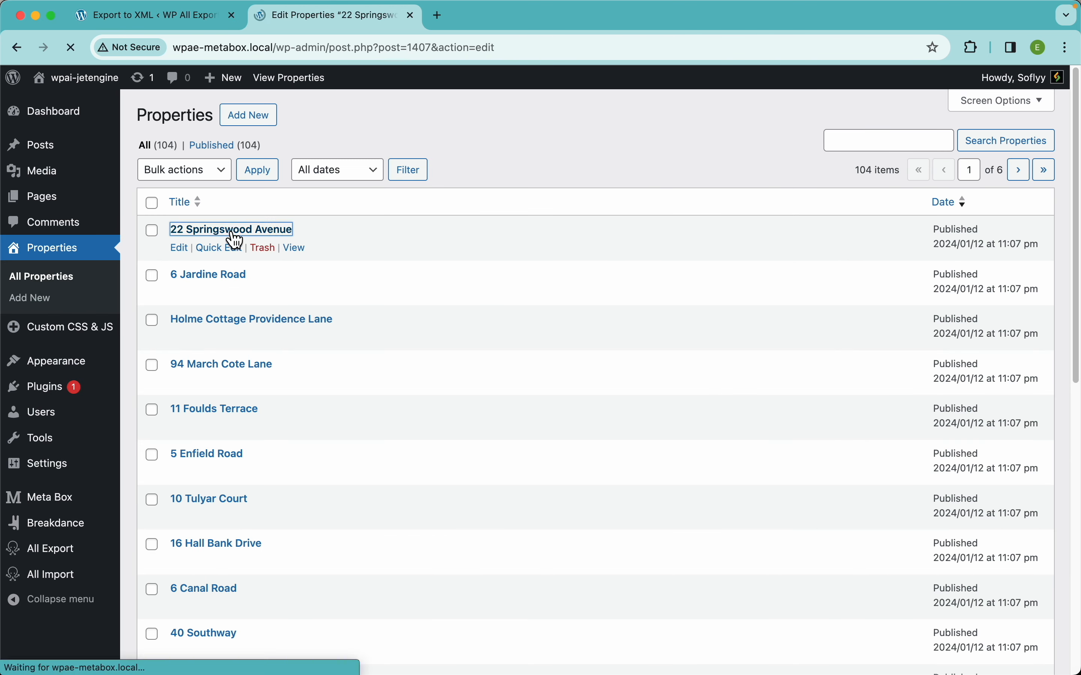
Examine the property's Listing Info fields, including the Availability choices, amenities, sqft, bathrooms, bedrooms and repeating room entries.
scroll(470, 395, "down", 5)
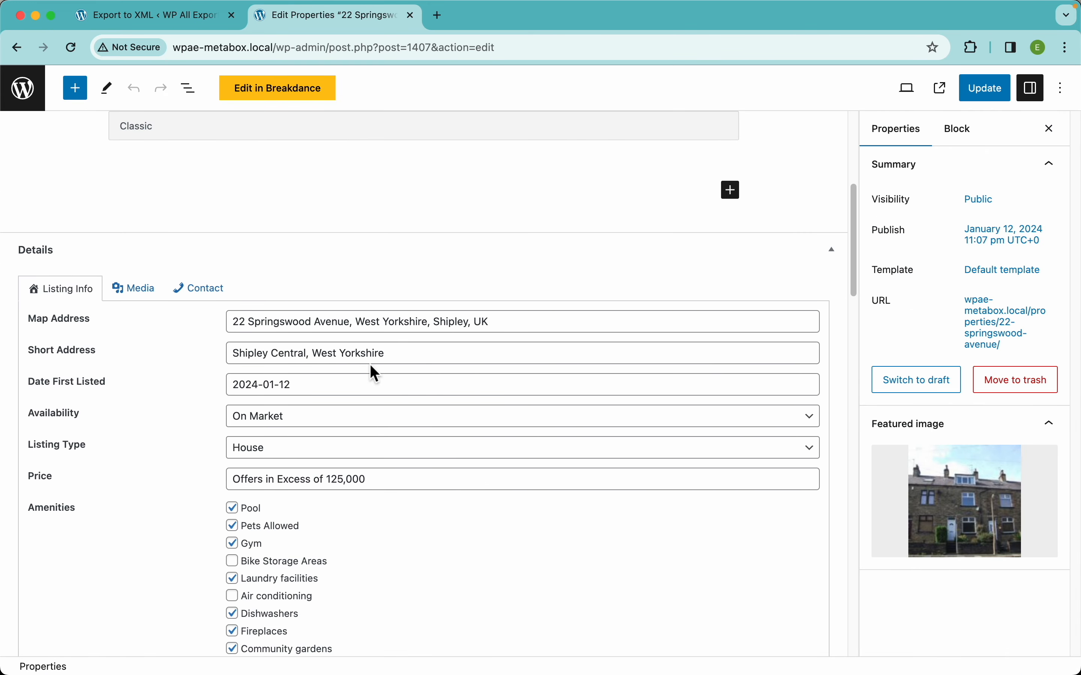
left_click(362, 430)
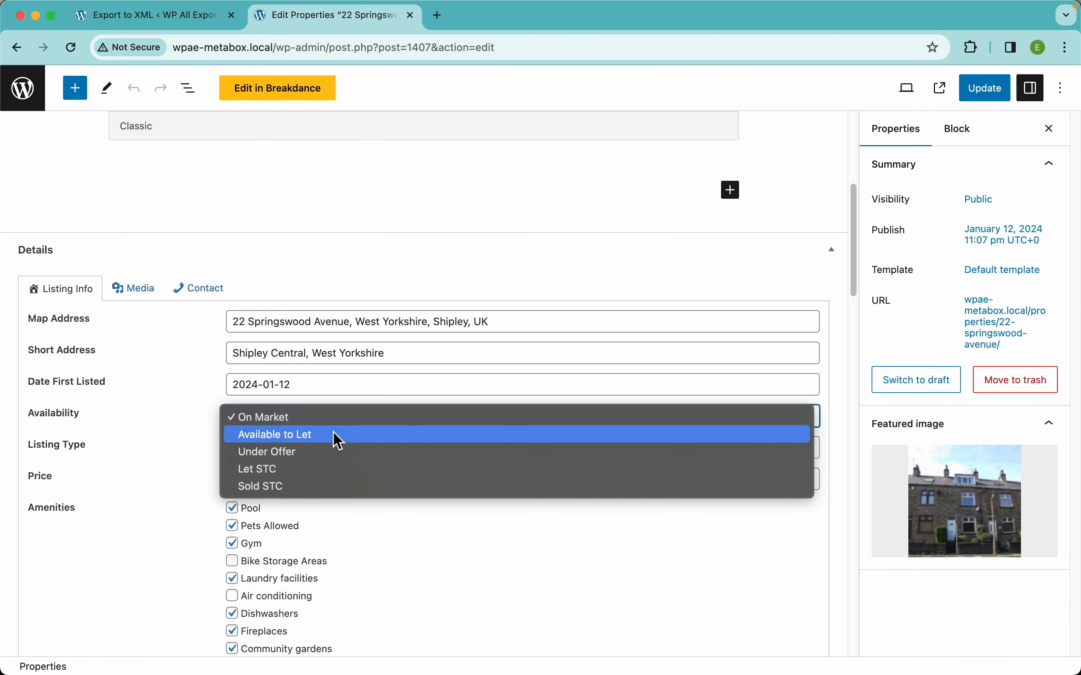
left_click(210, 489)
scroll(194, 503, "down", 5)
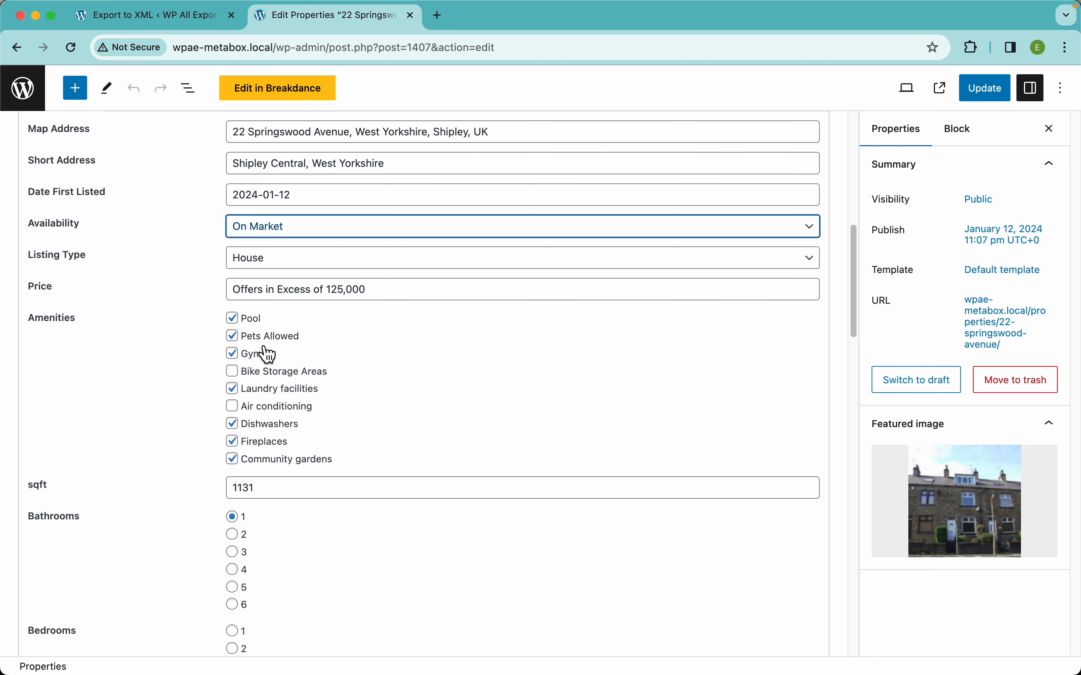
scroll(381, 366, "down", 5)
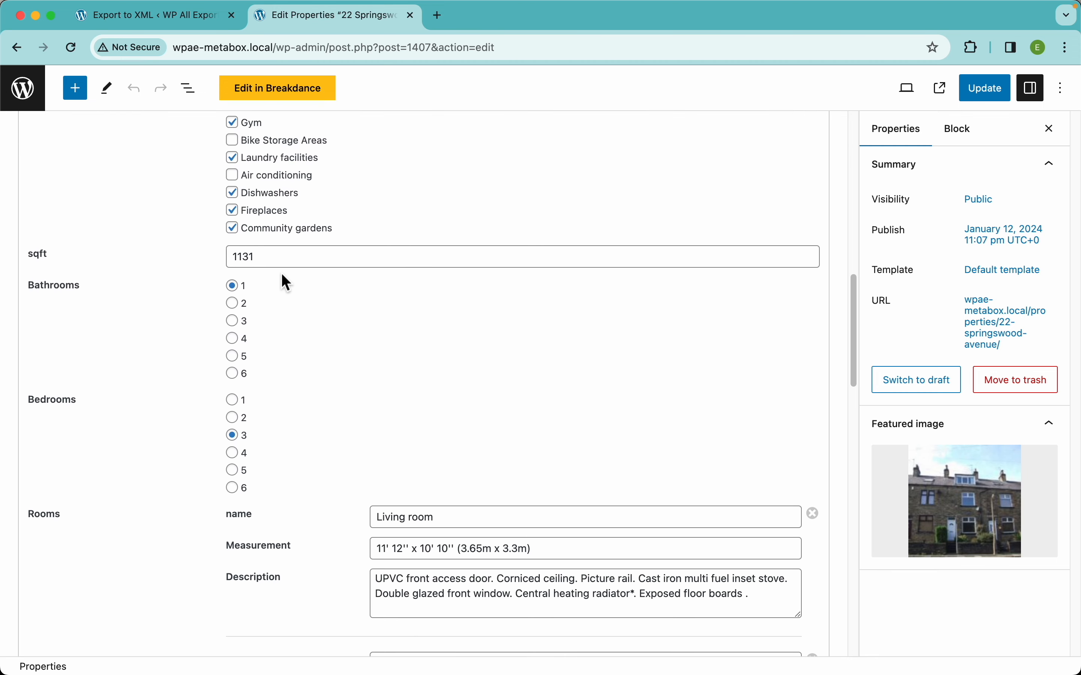
left_click(309, 257)
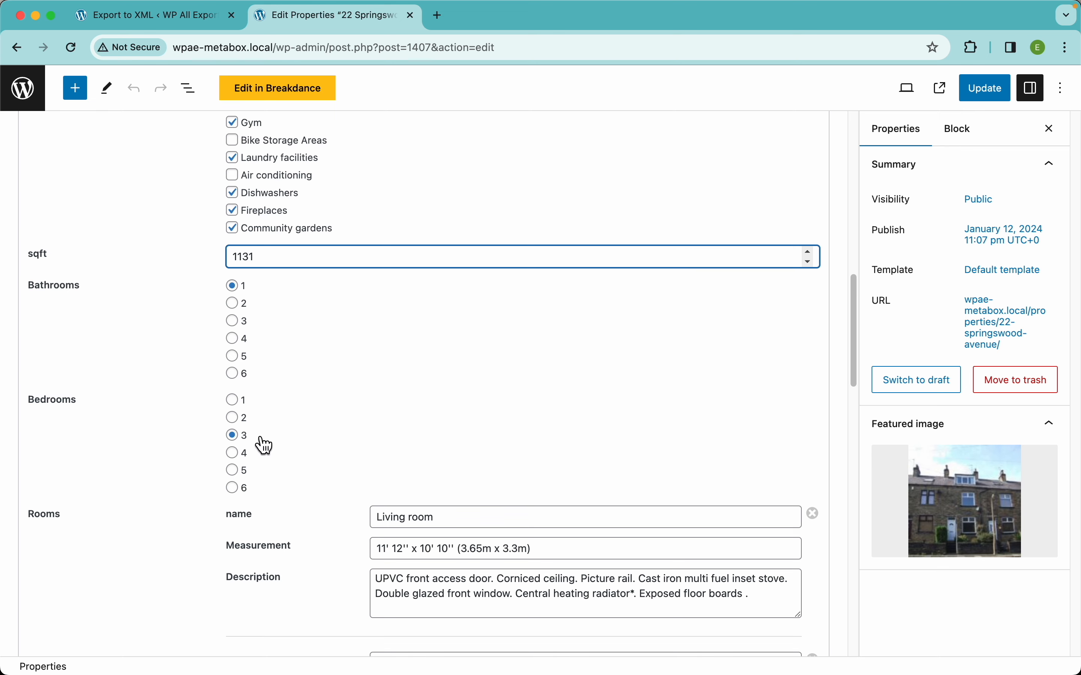
scroll(293, 417, "down", 5)
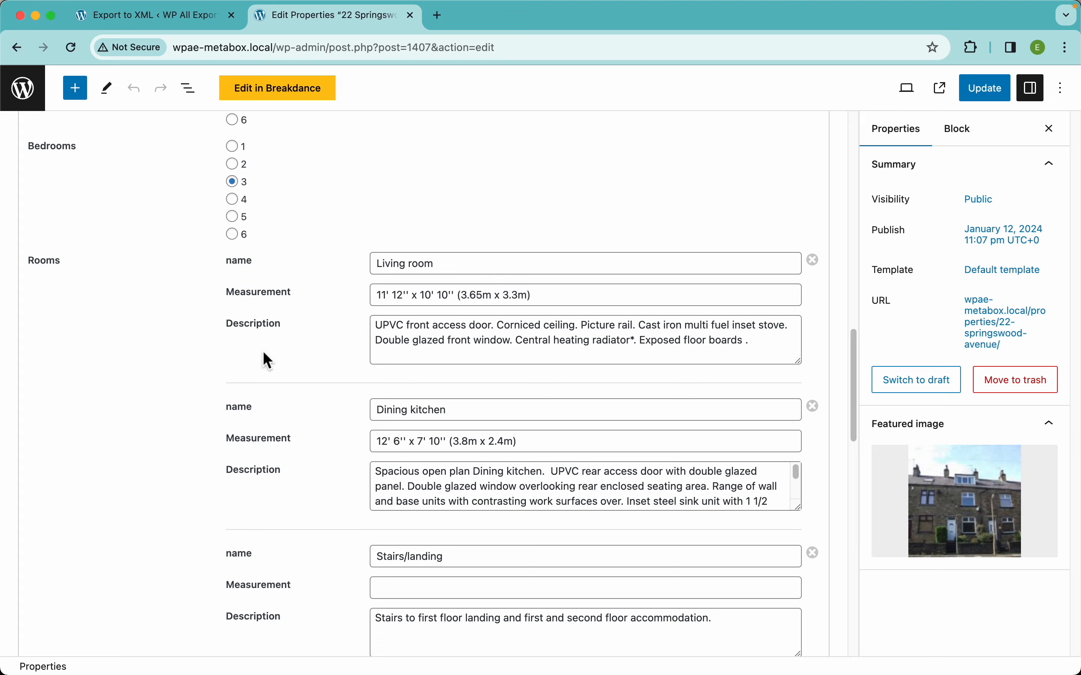
scroll(260, 357, "down", 15)
scroll(258, 351, "up", 20)
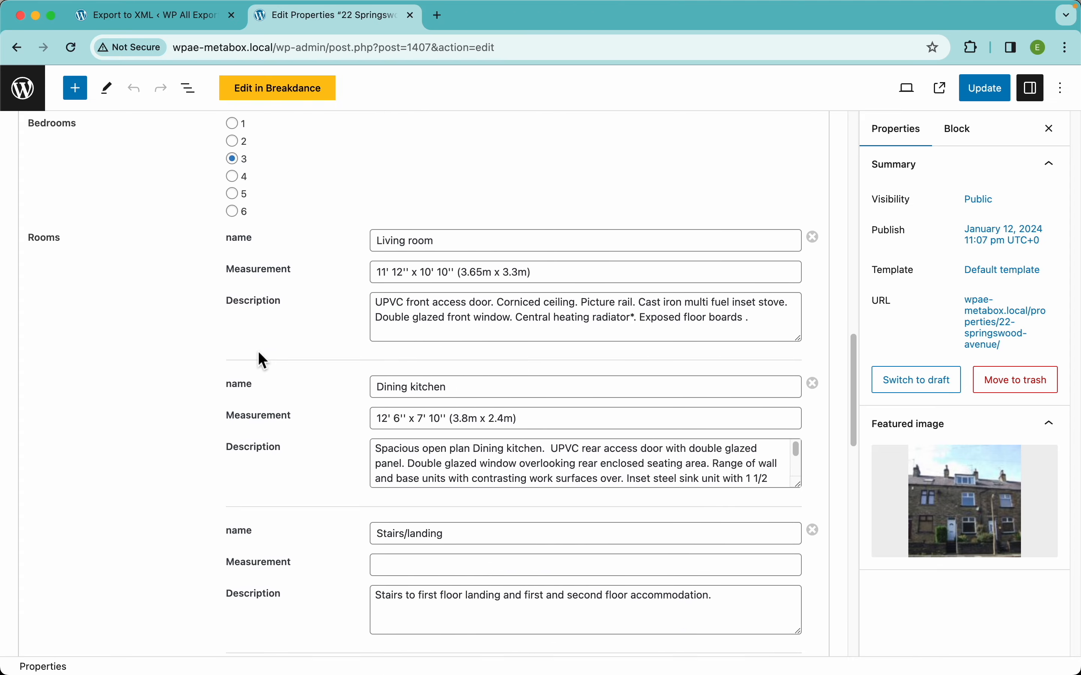
Review the property's media gallery and floorplan, then its contact details.
left_click(137, 279)
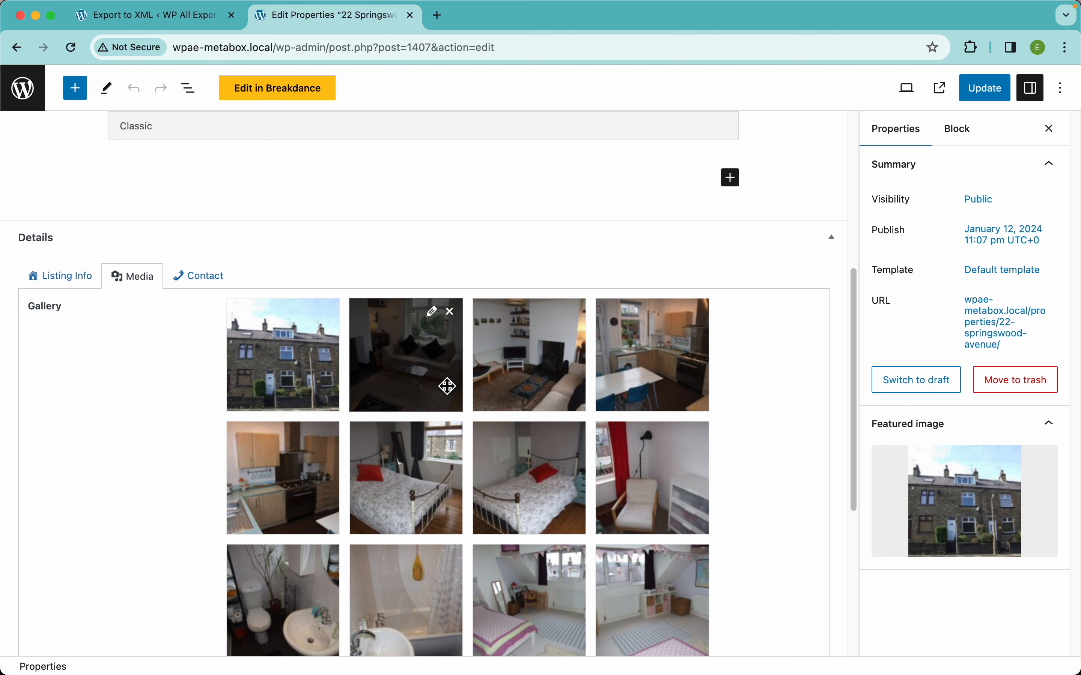
scroll(449, 488, "down", 7)
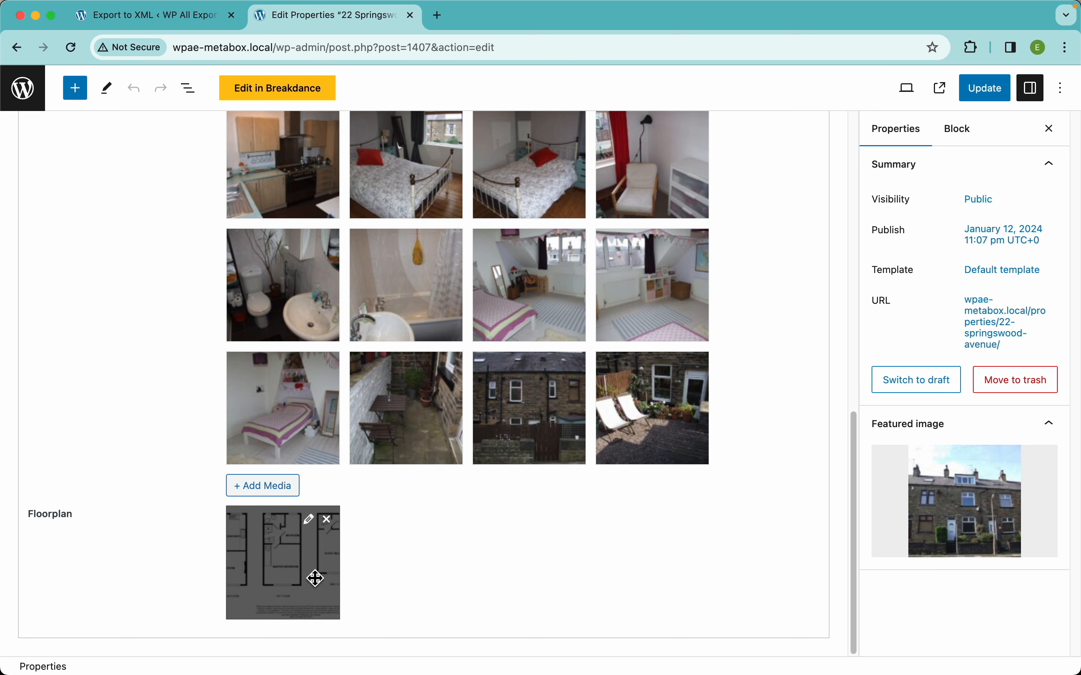
scroll(278, 410, "up", 9)
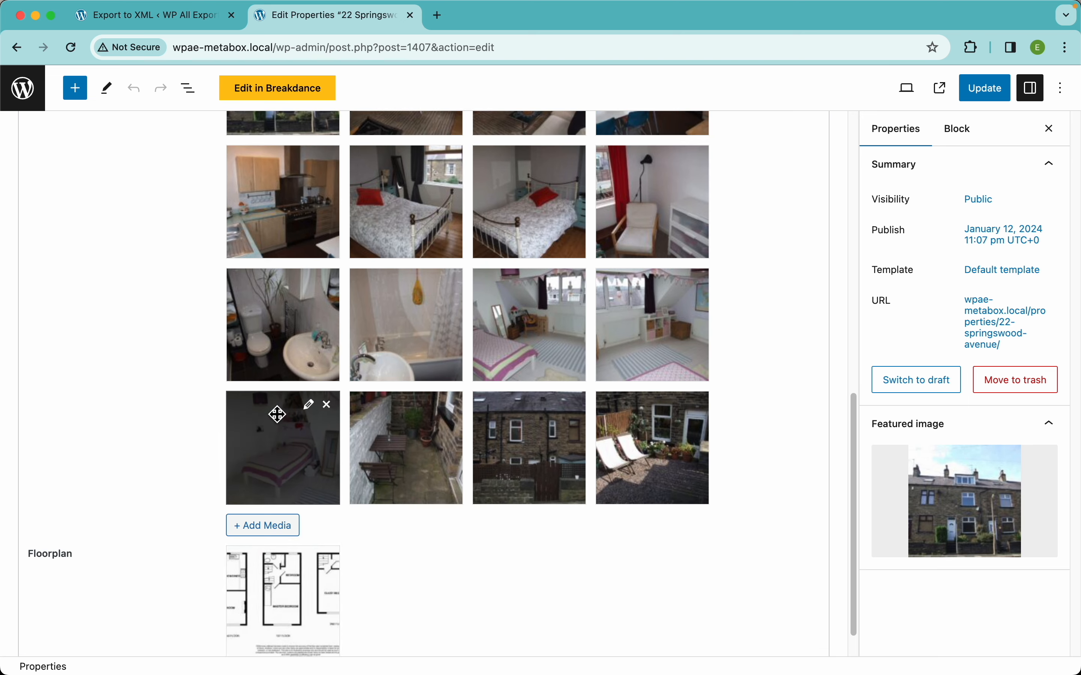
left_click(202, 349)
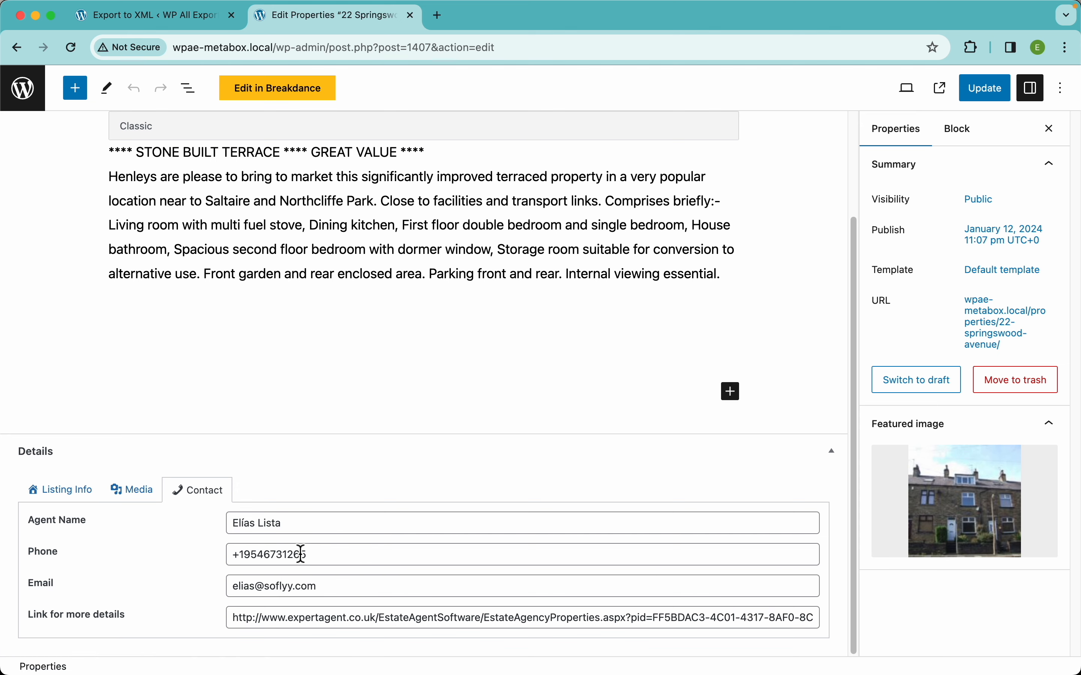
Return to the export layout and preview the data for the Title, Content, Map Address and Short Address columns.
left_click(161, 18)
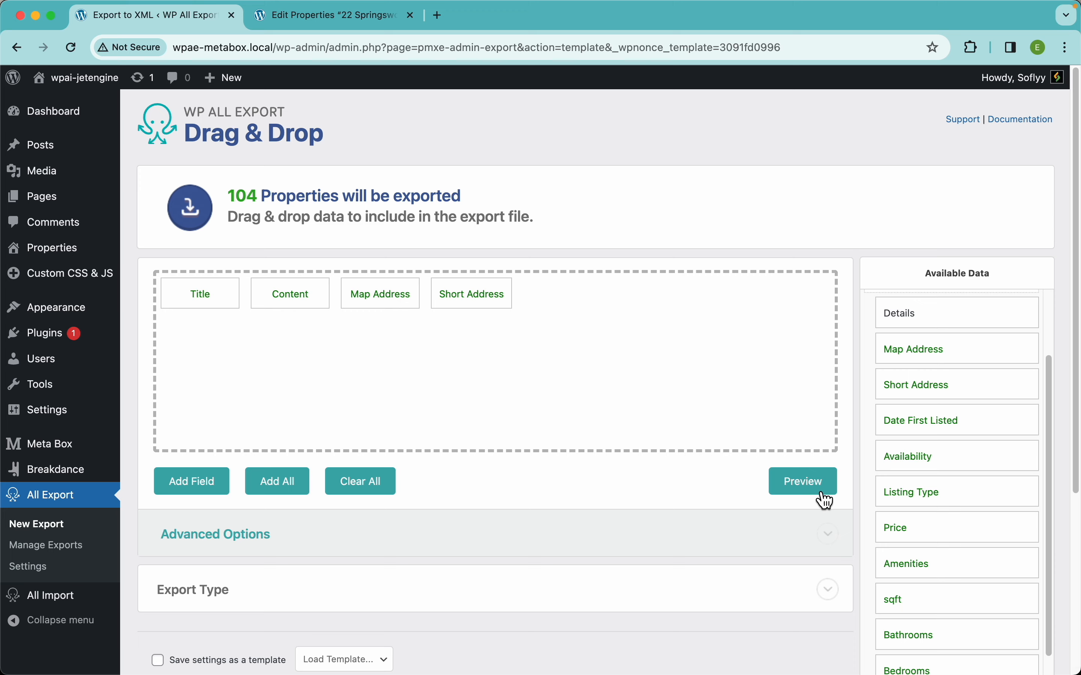
left_click(804, 481)
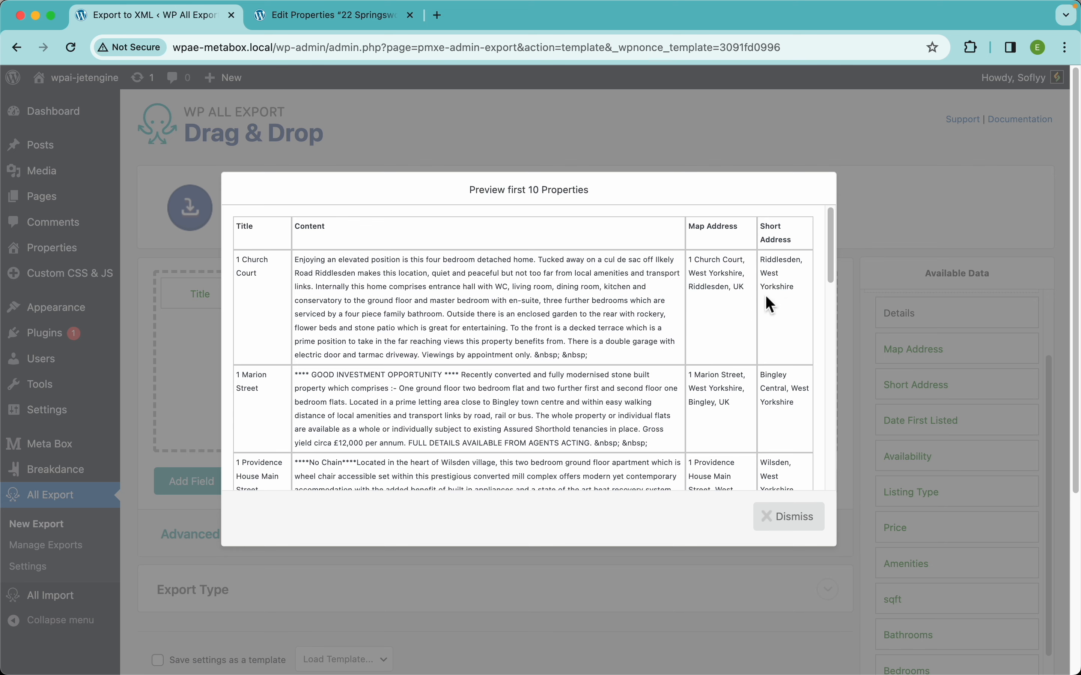
left_click(787, 522)
Add the Meta Box Gallery field to the export layout and preview its data.
scroll(998, 498, "down", 5)
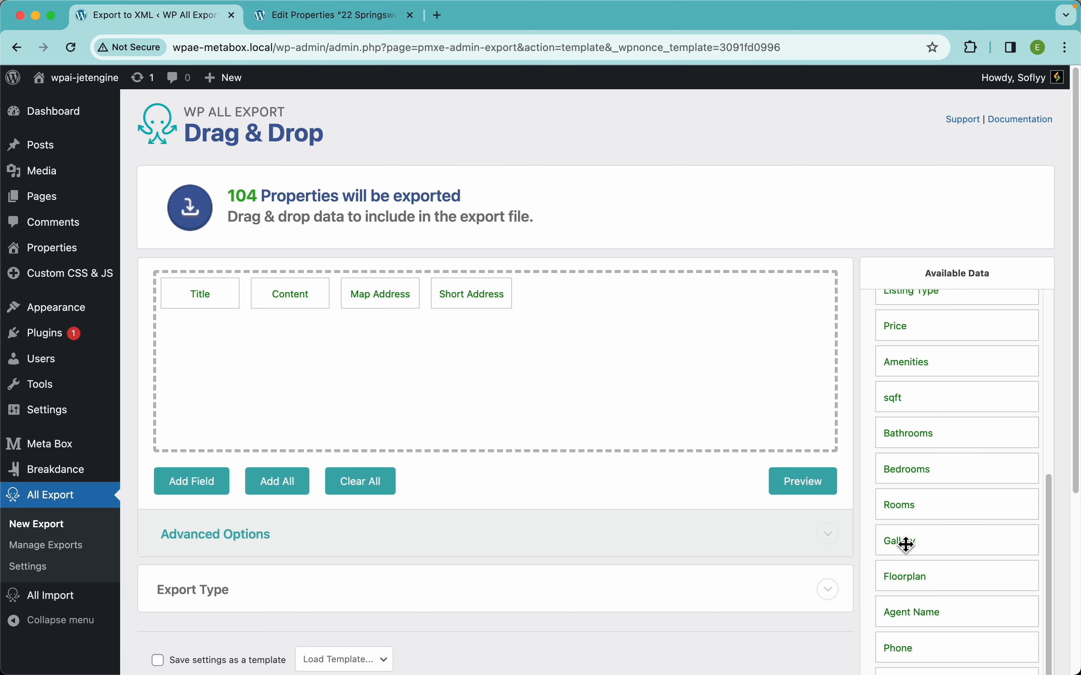
left_click_drag(905, 544, 584, 329)
left_click(794, 469)
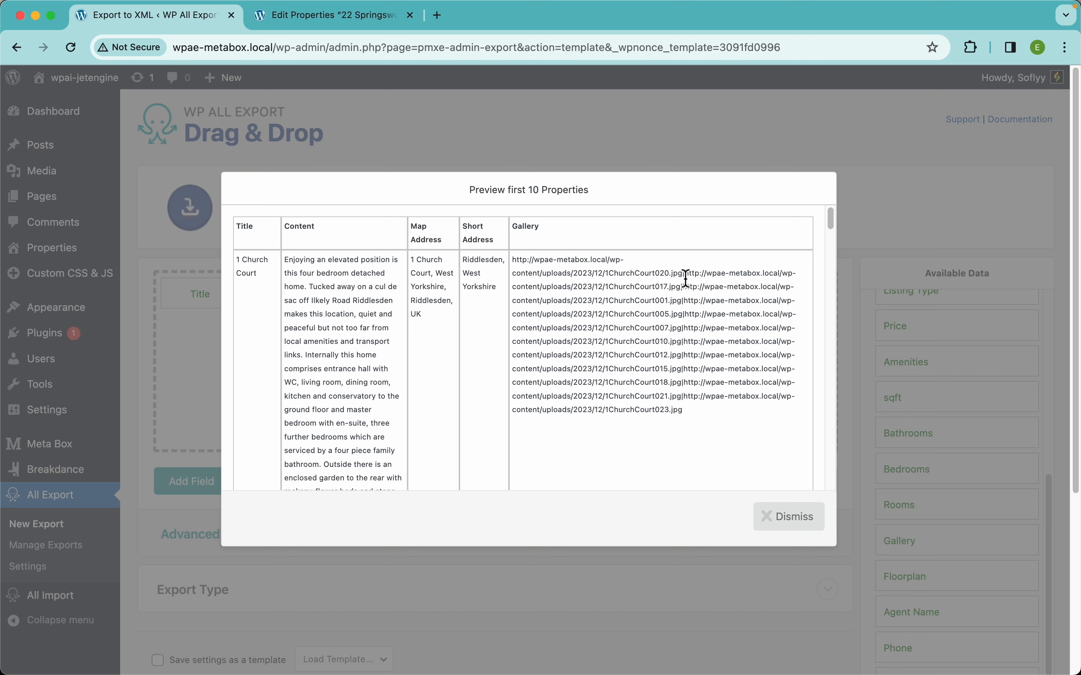
Check the first gallery image URL of 1 Church Court in a new browser tab, then return to the export preview.
mouse_move(684, 277)
left_mouse_down()
mouse_move(547, 275)
mouse_move(510, 262)
mouse_move(673, 260)
mouse_move(683, 273)
left_mouse_up()
key("super+c")
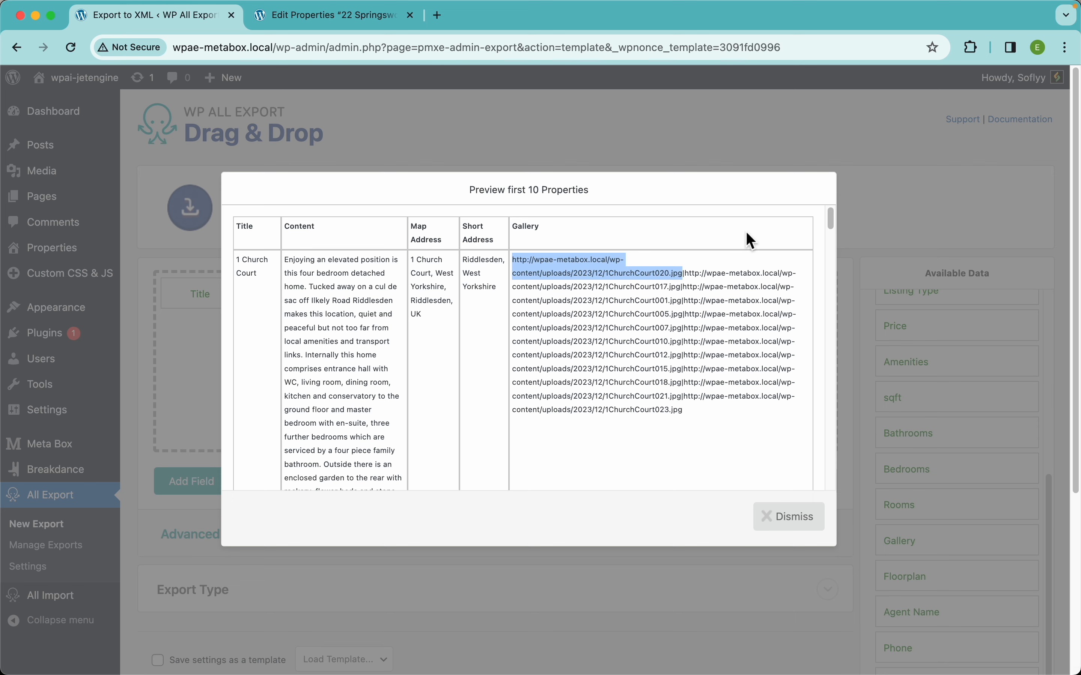
key("super+t")
key("super+v")
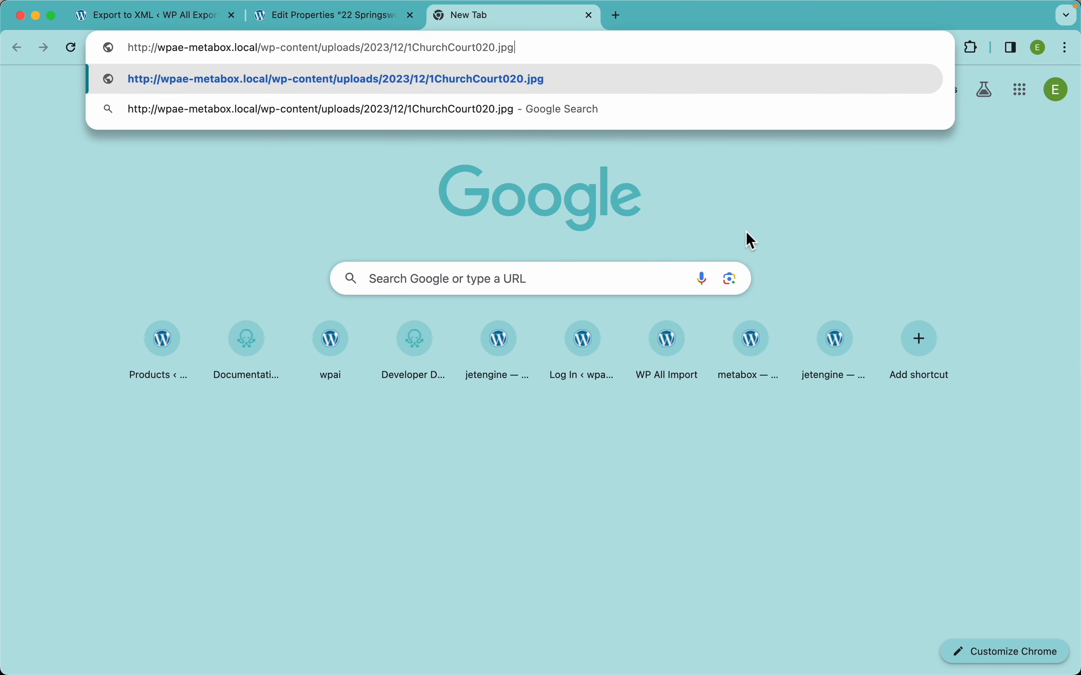
key("Return")
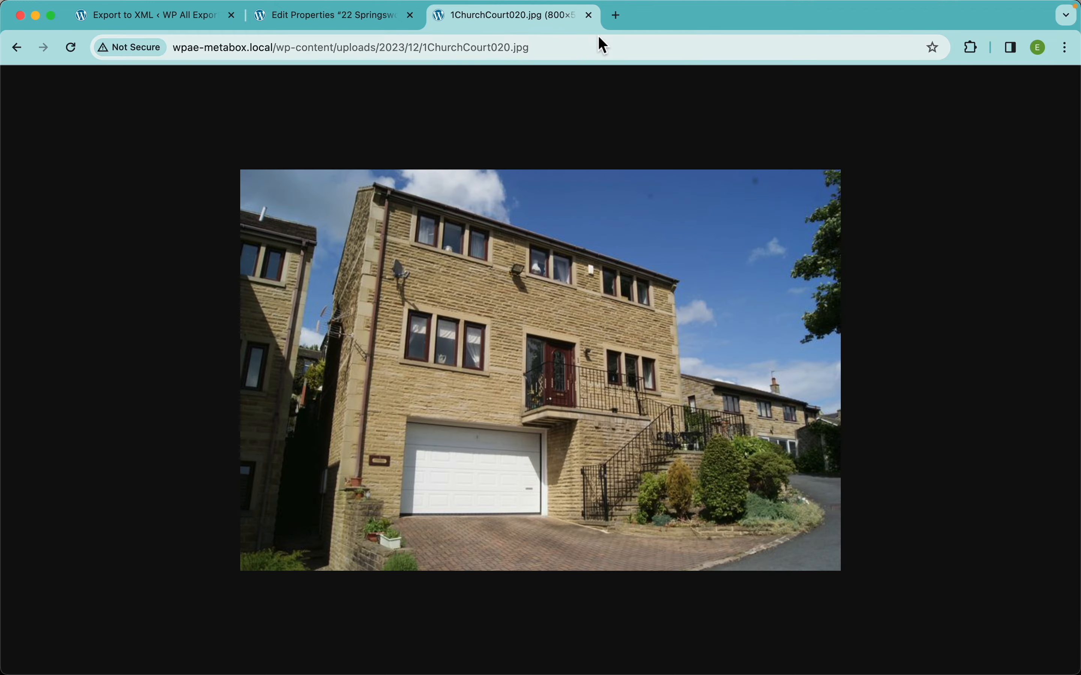
left_click(589, 15)
left_click(575, 363)
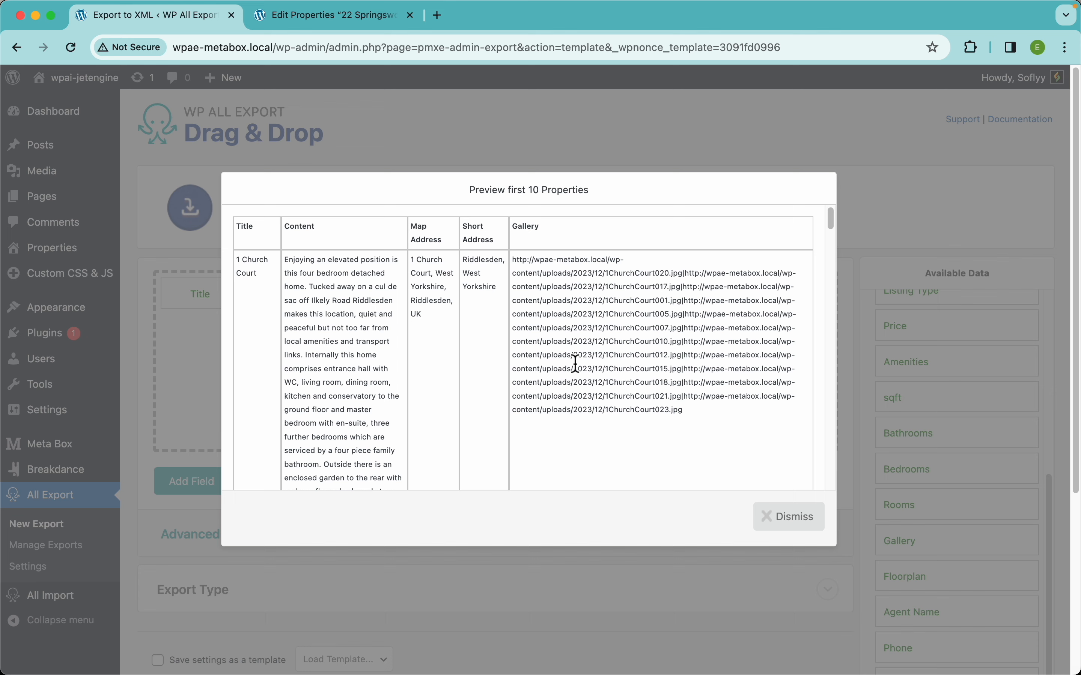
Dismiss the preview and move the Gallery column between Content and Map Address.
left_click(784, 526)
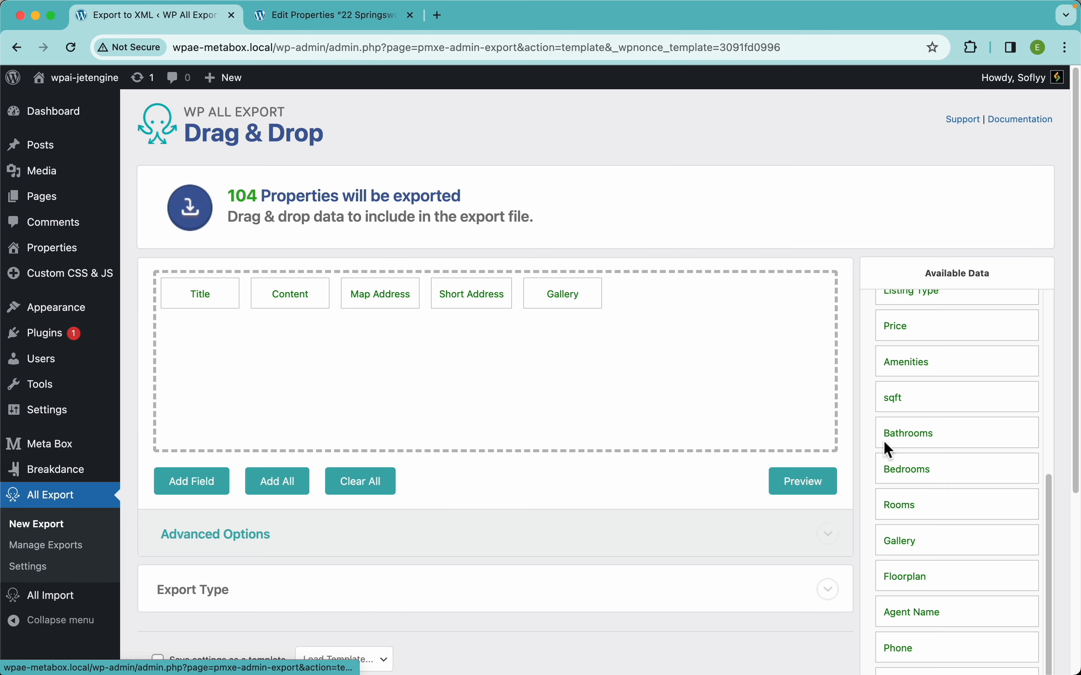
left_click_drag(562, 295, 507, 302)
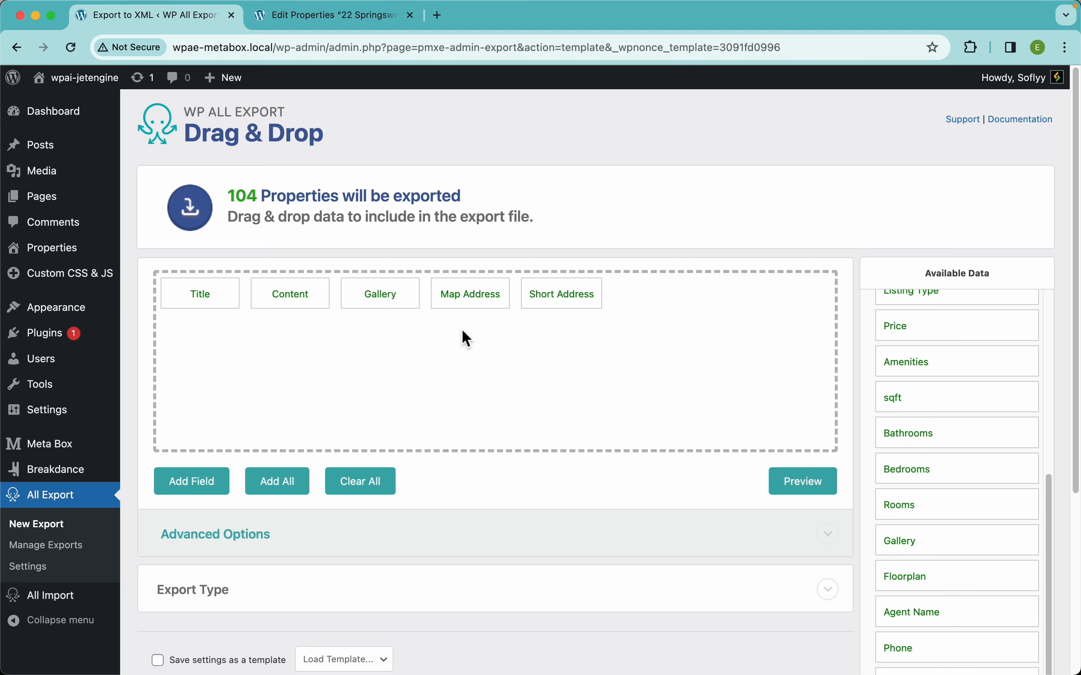
Remove the Short Address, Map Address and Gallery columns from the export layout, keeping only Title and Content.
scroll(1004, 417, "up", 5)
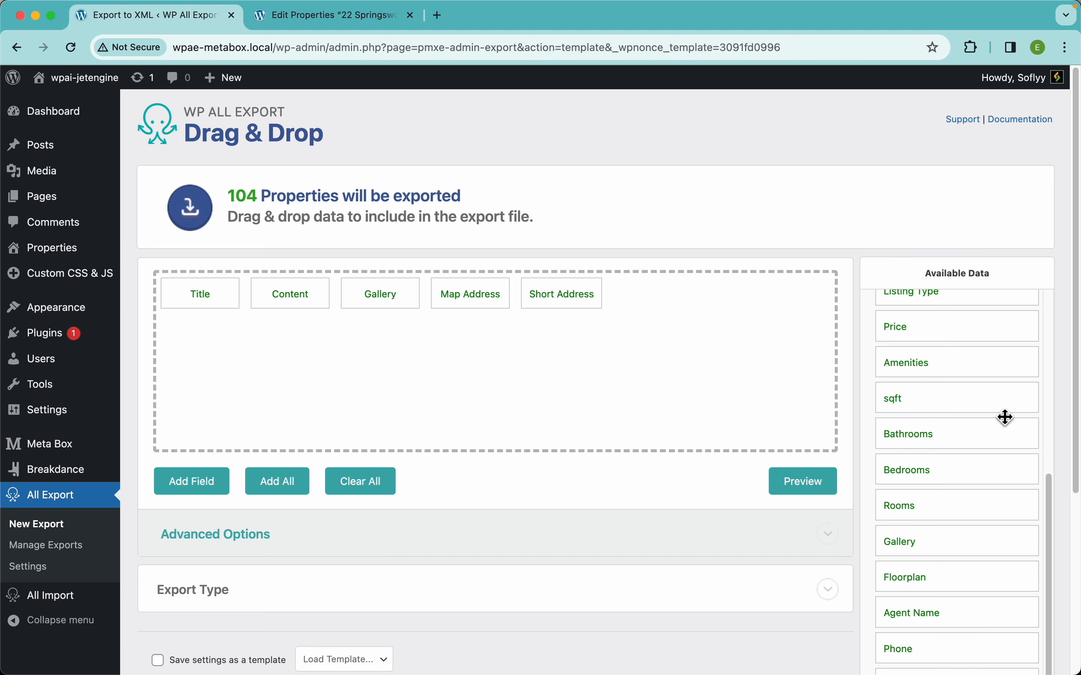
scroll(1004, 417, "down", 5)
scroll(964, 541, "down", 3)
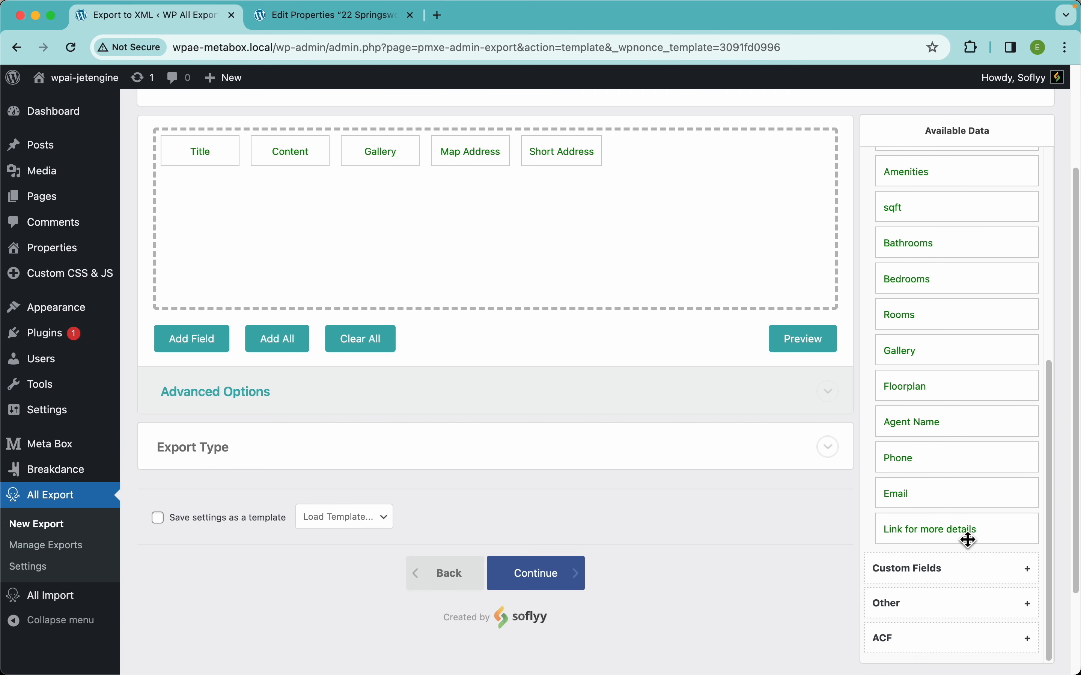
scroll(967, 541, "up", 3)
scroll(967, 514, "up", 6)
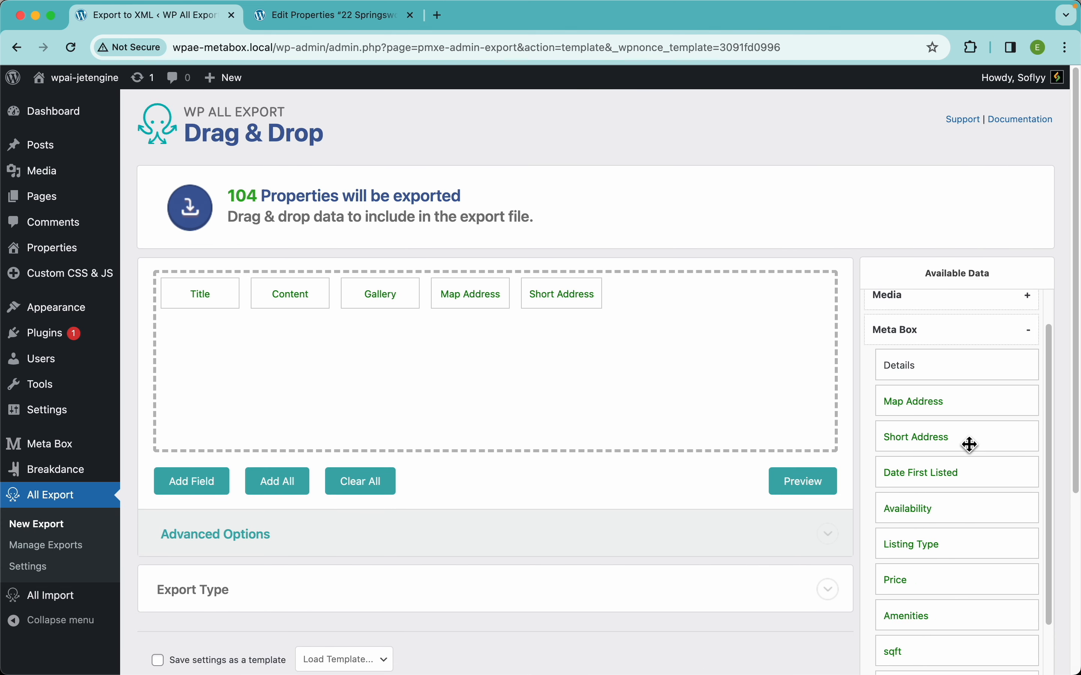
left_click_drag(550, 292, 535, 198)
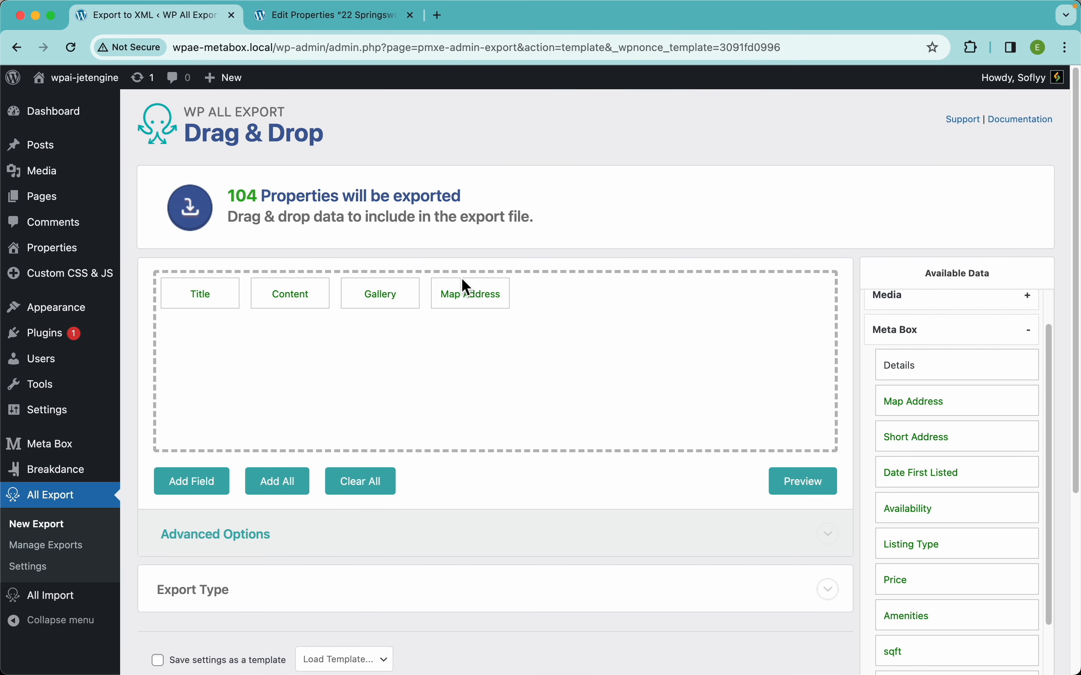
left_click_drag(466, 283, 454, 223)
left_click_drag(369, 298, 364, 226)
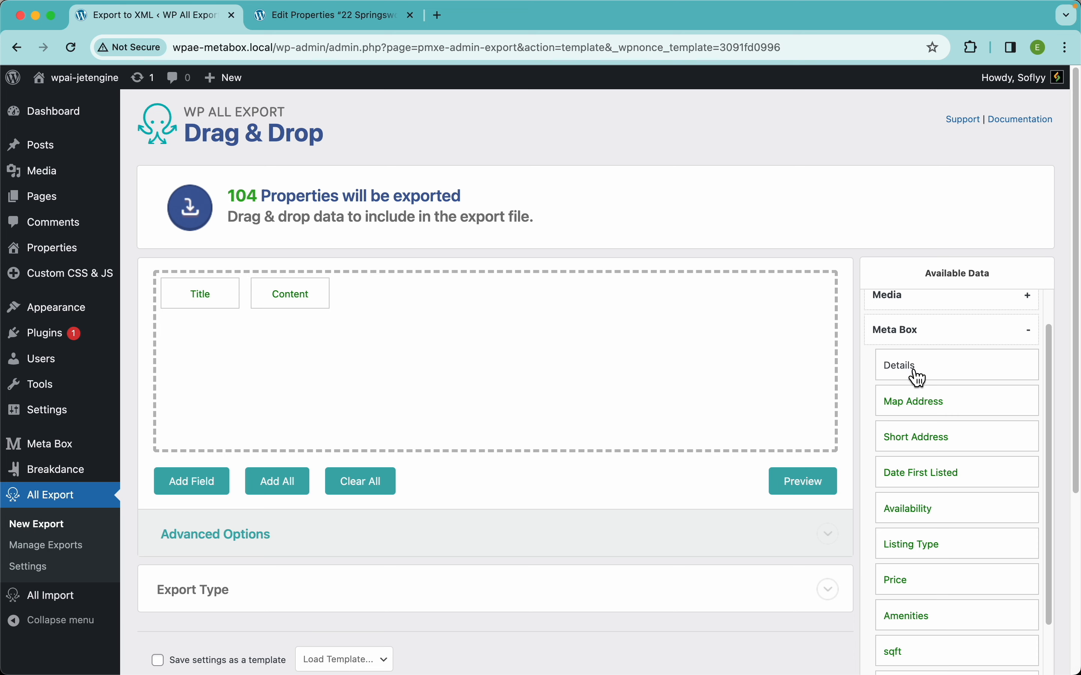
Add the entire Meta Box Details field group after Content, check the resulting columns in the export preview, and dismiss it.
scroll(915, 376, "up", 5)
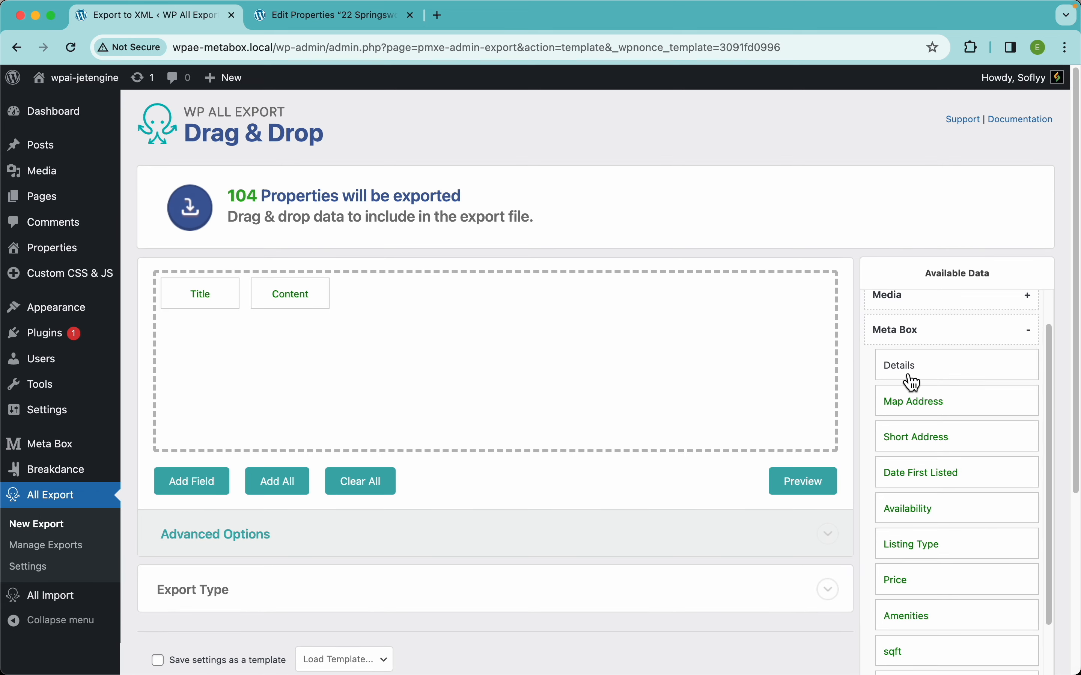
left_click_drag(909, 377, 618, 367)
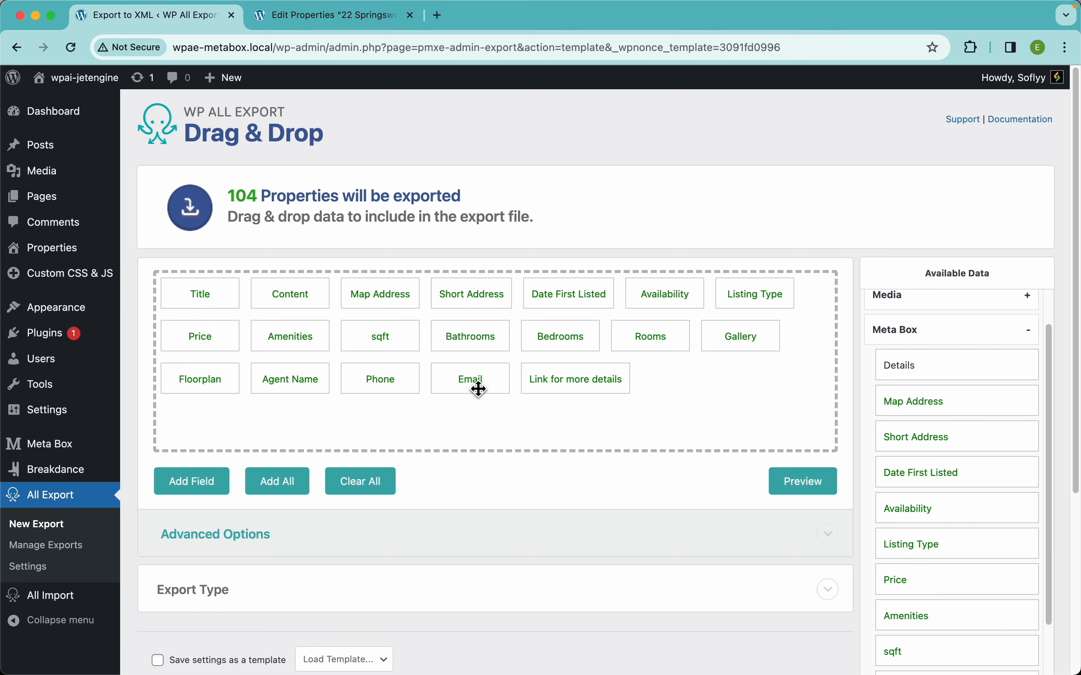
left_click(800, 484)
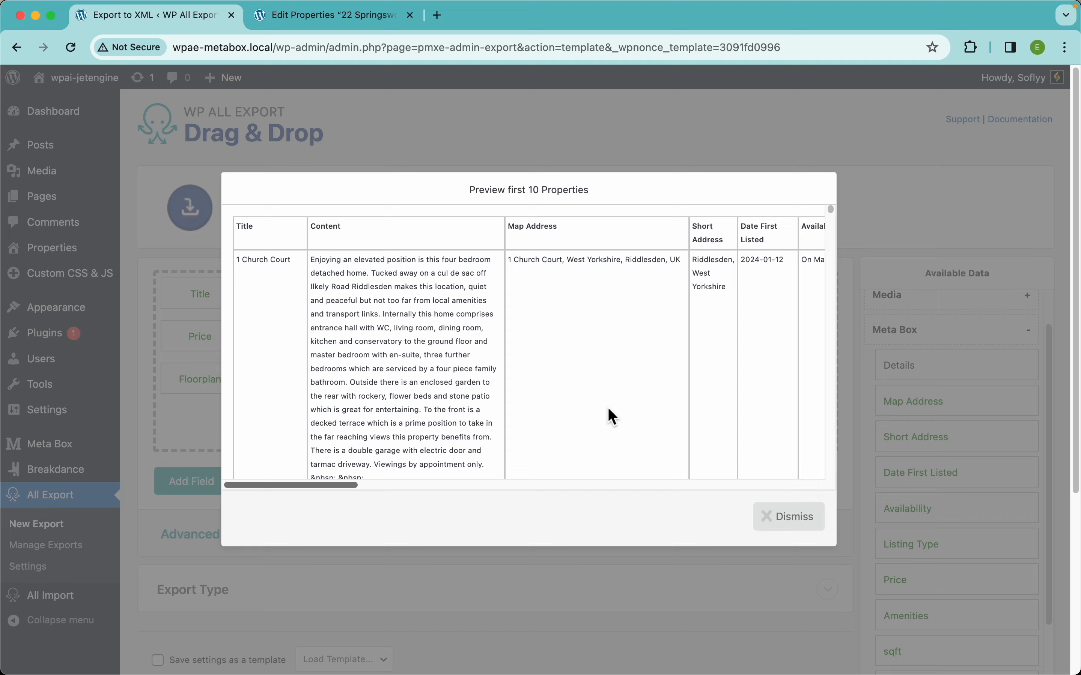
scroll(640, 371, "right", 2)
scroll(640, 371, "right", 15)
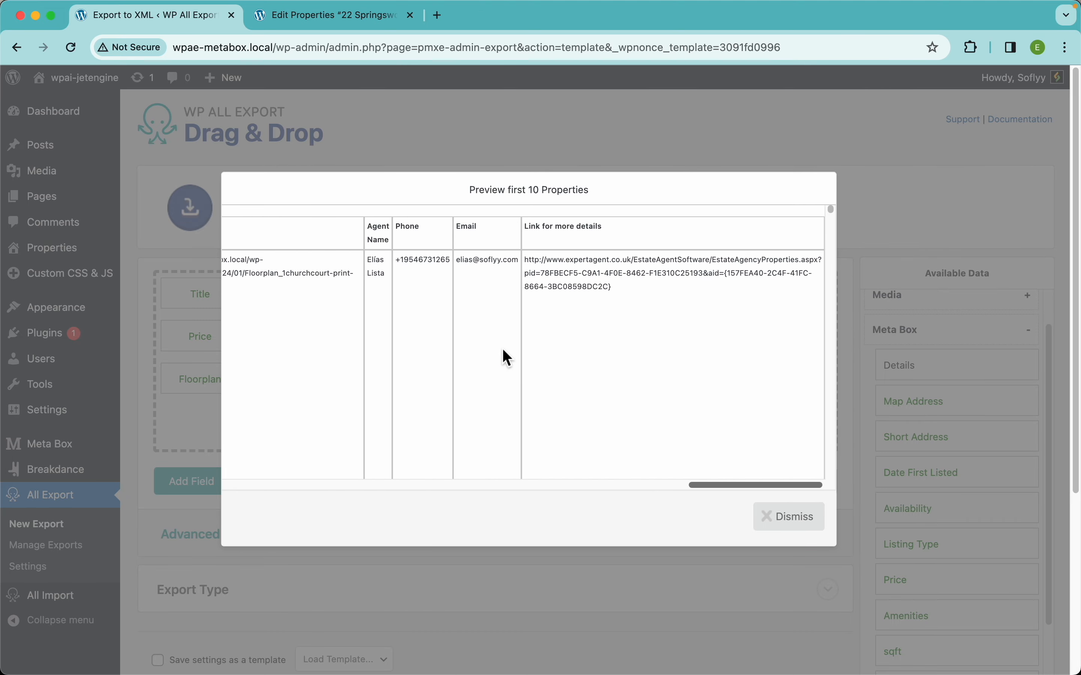
scroll(475, 379, "left", 20)
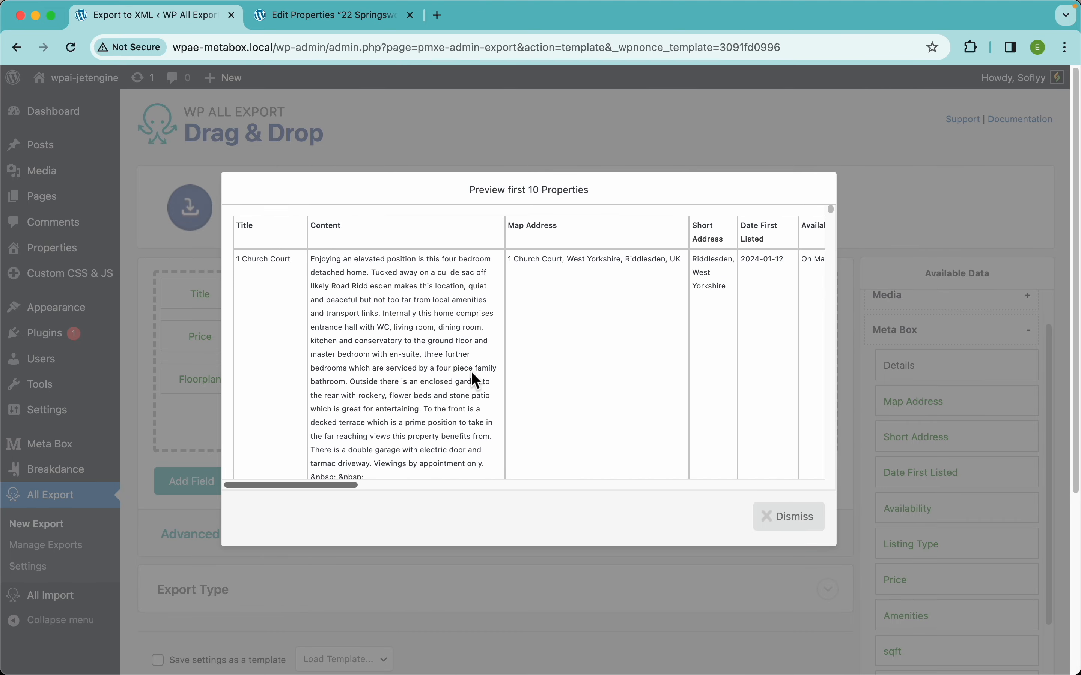
left_click(769, 516)
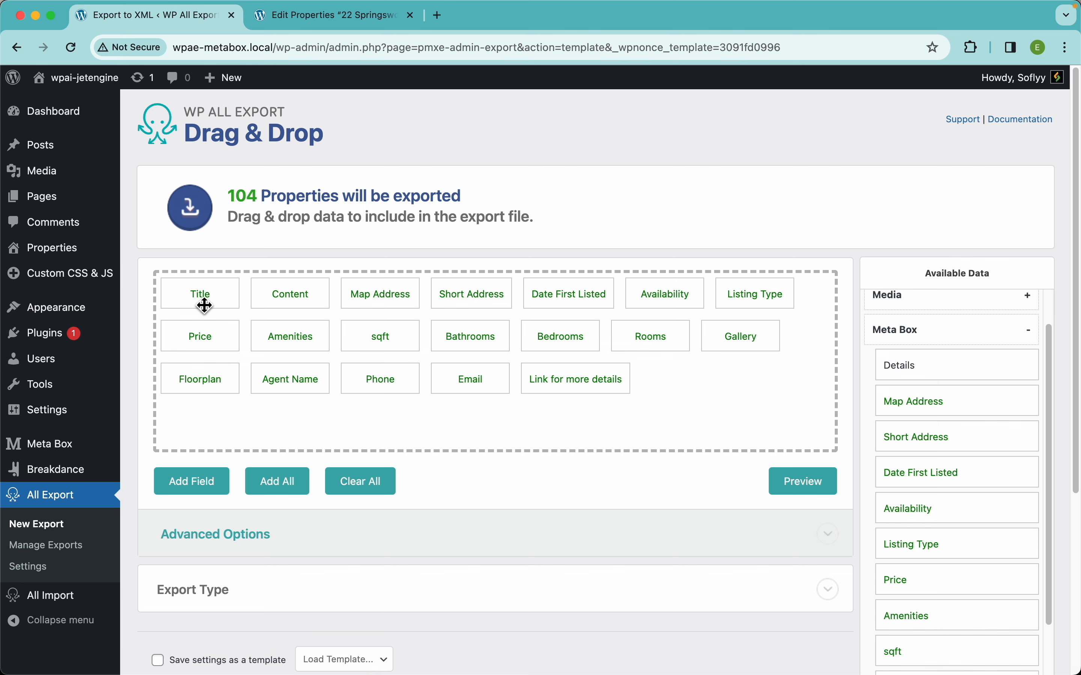
Rename the Title export column as Name and save the field.
left_click(205, 290)
left_click(284, 191)
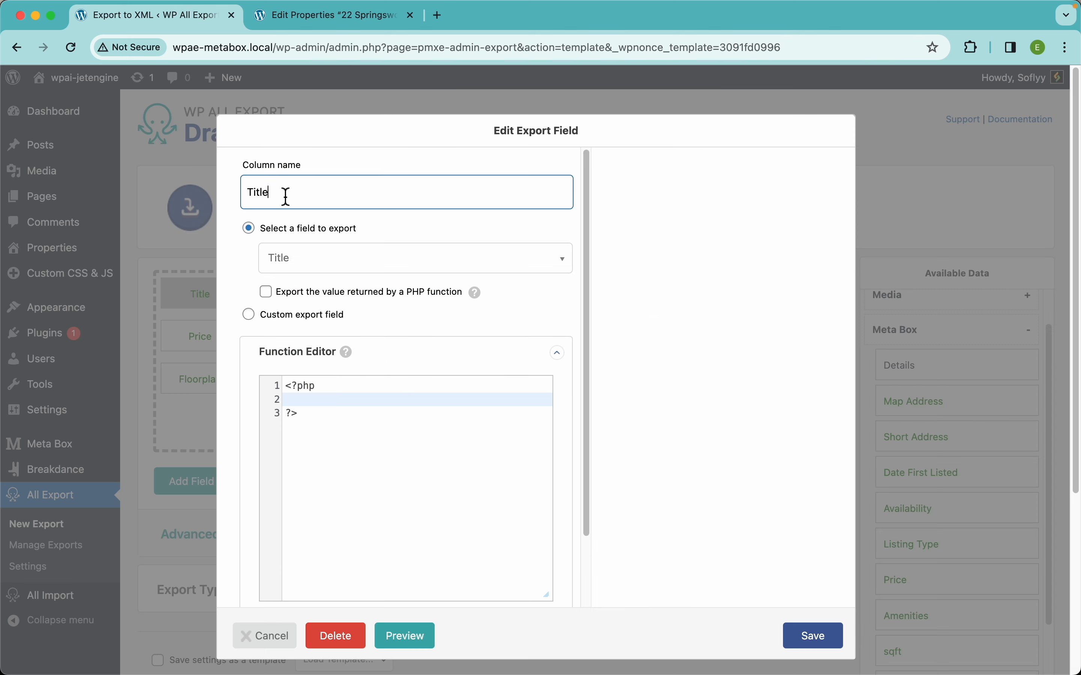
key("super+a")
type("am")
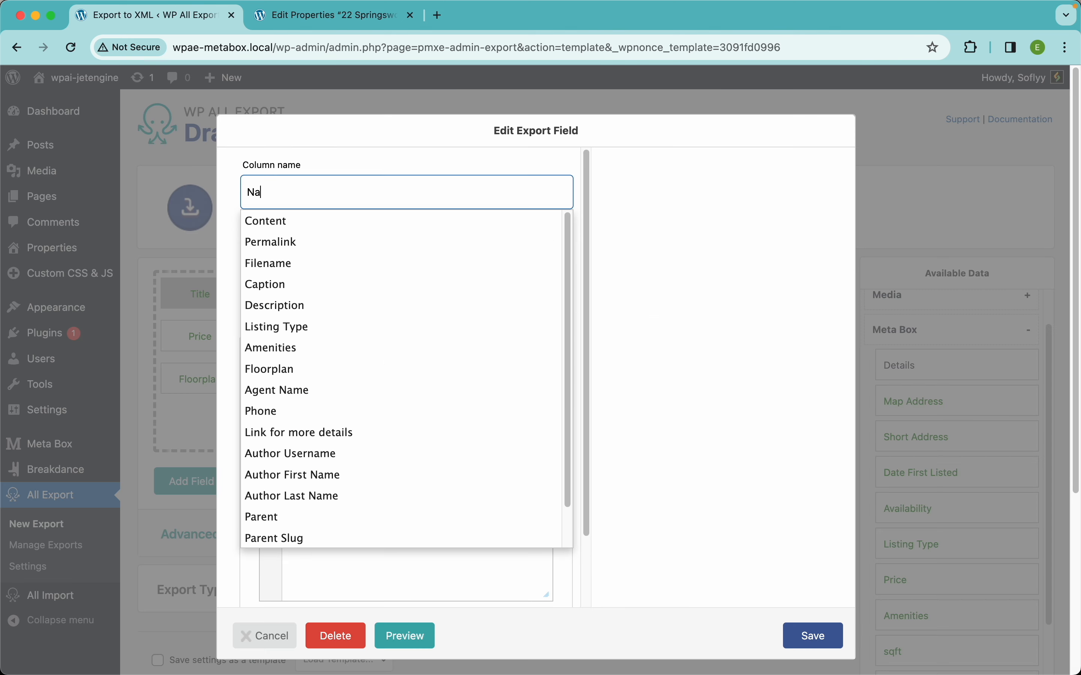
left_click(804, 642)
Rename the Content export column as Description and save the field.
left_click(312, 307)
left_click(296, 196)
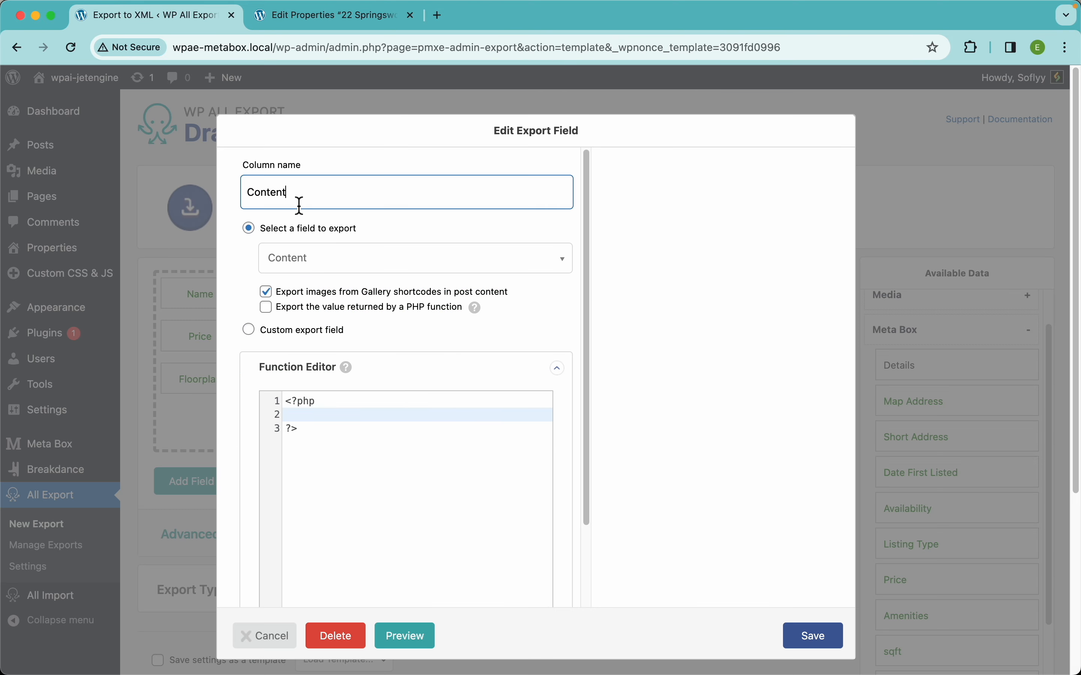
key("super+a")
type("Descr")
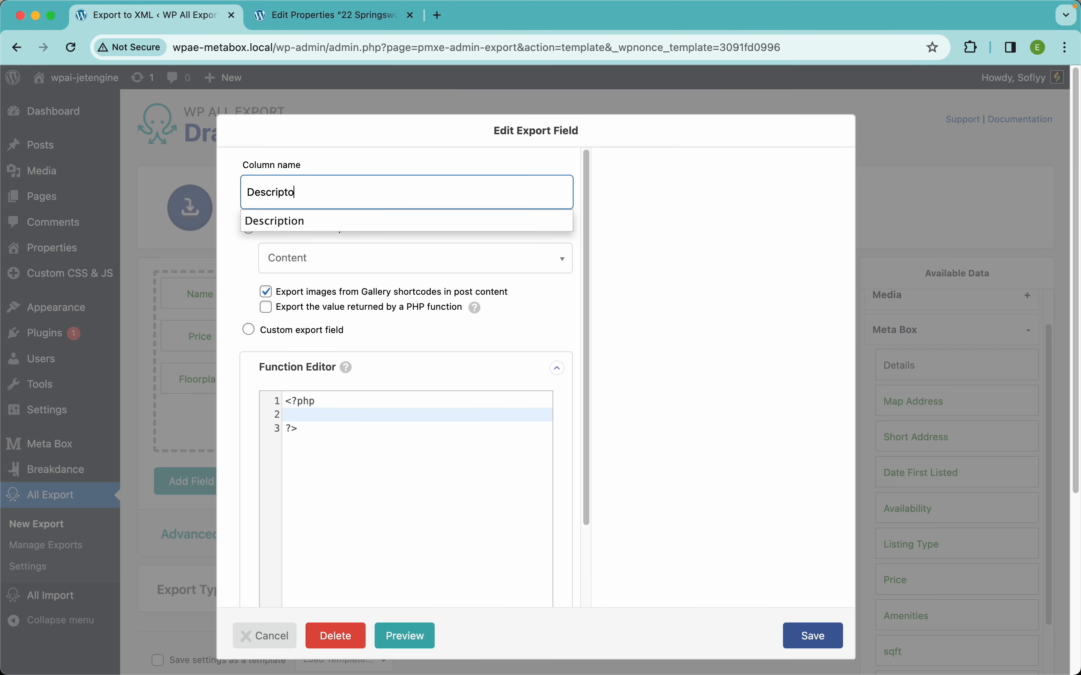
type("iption")
left_click(682, 499)
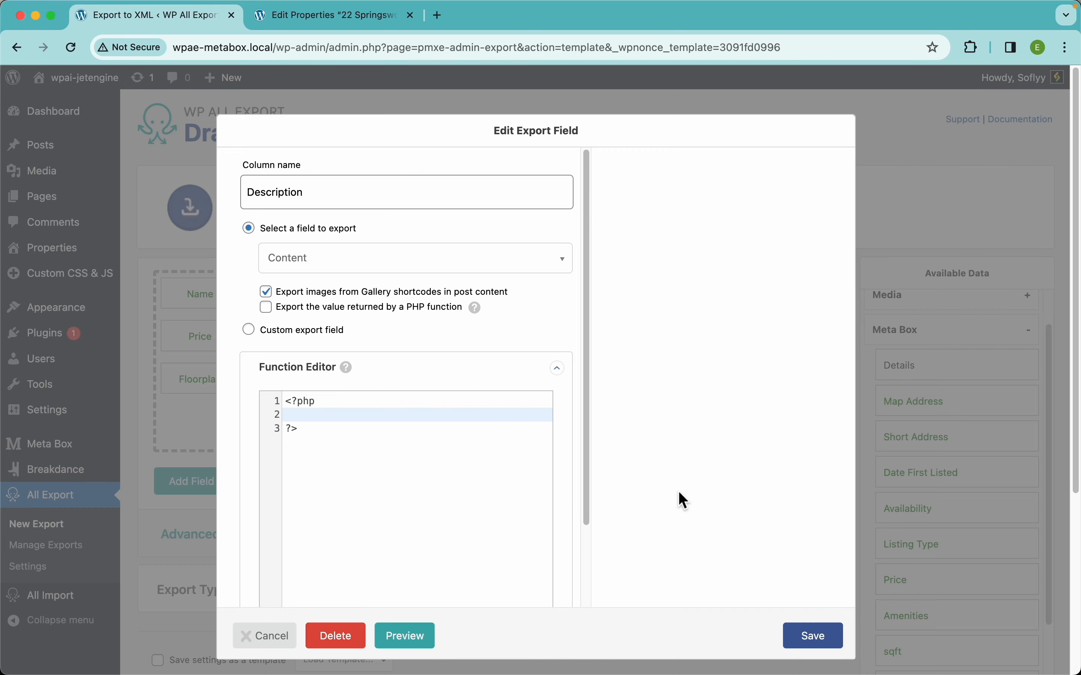
left_click(812, 637)
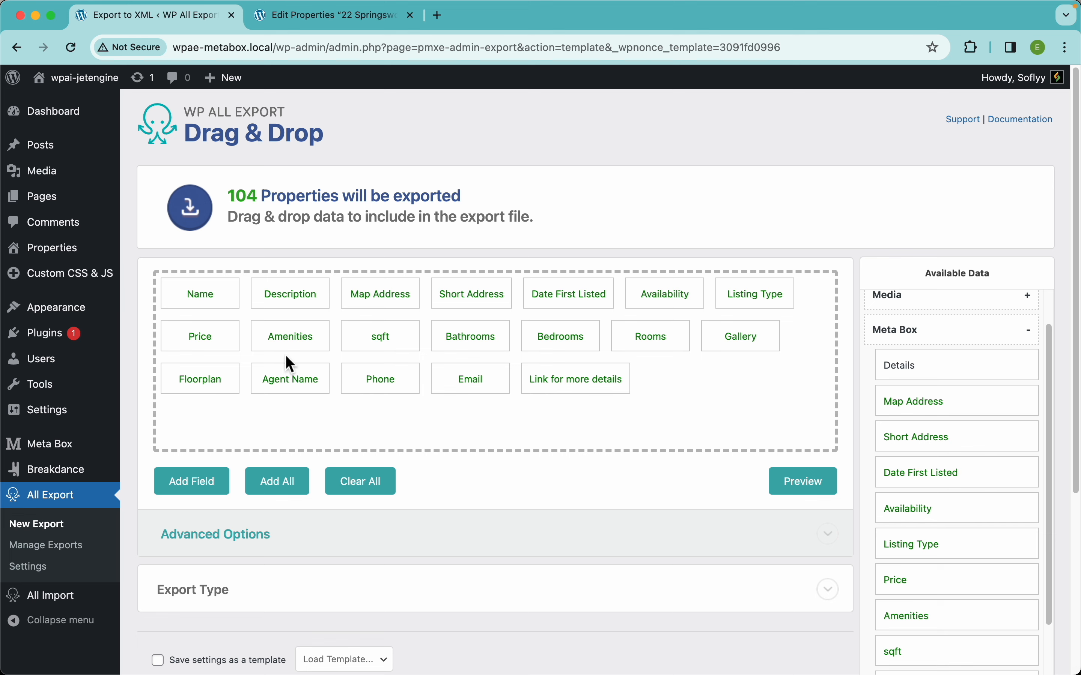
Arrange the Listing Type, Date First Listed, Price, Availability and Amenities columns in that order directly after Description.
left_click_drag(298, 343, 345, 298)
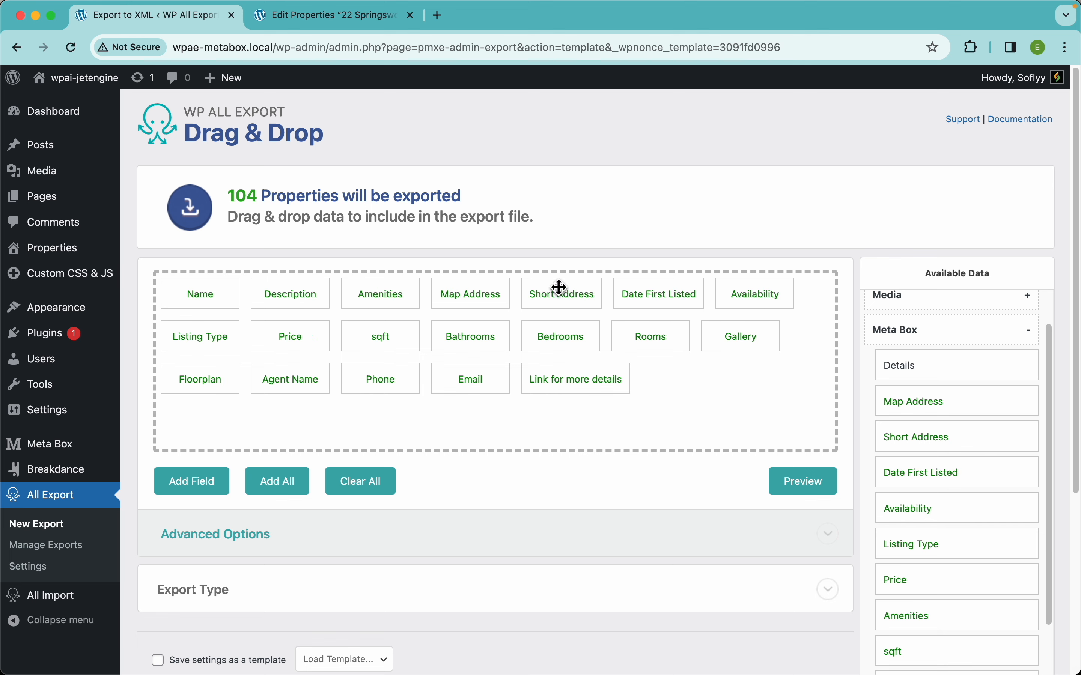
left_click_drag(764, 299, 368, 304)
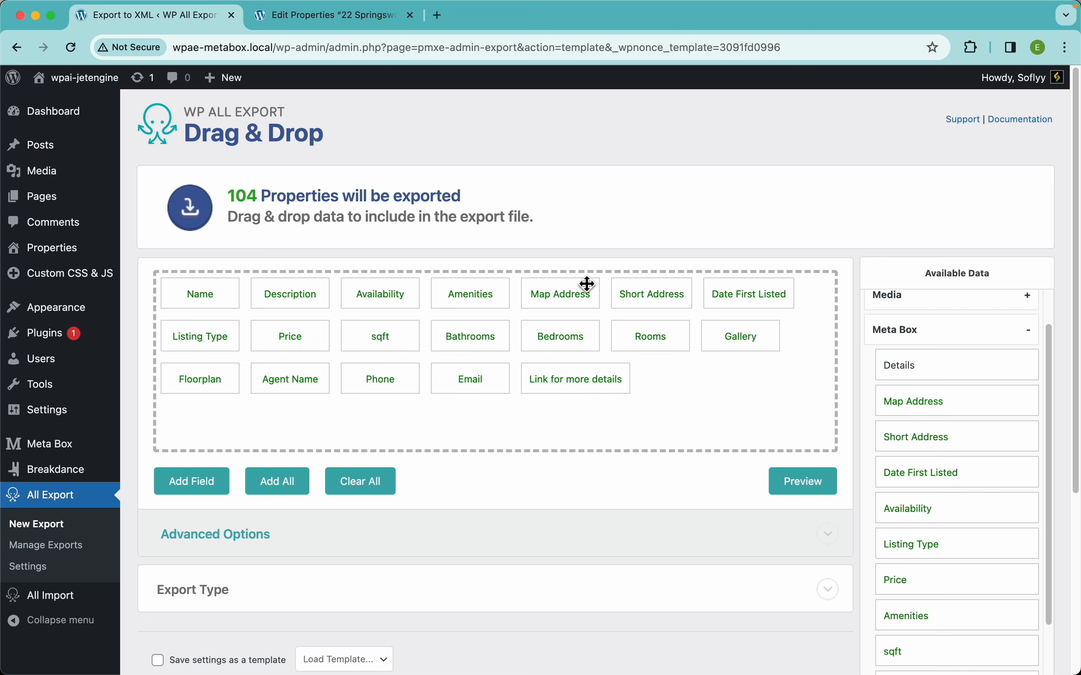
left_click_drag(761, 305, 376, 307)
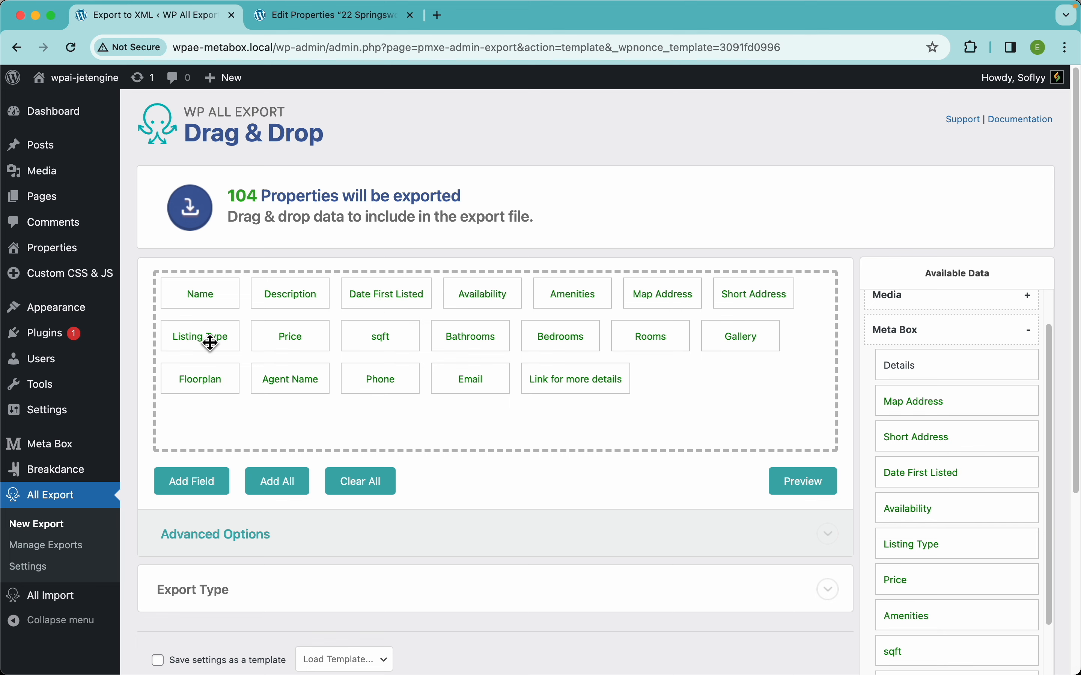
left_click_drag(206, 342, 368, 295)
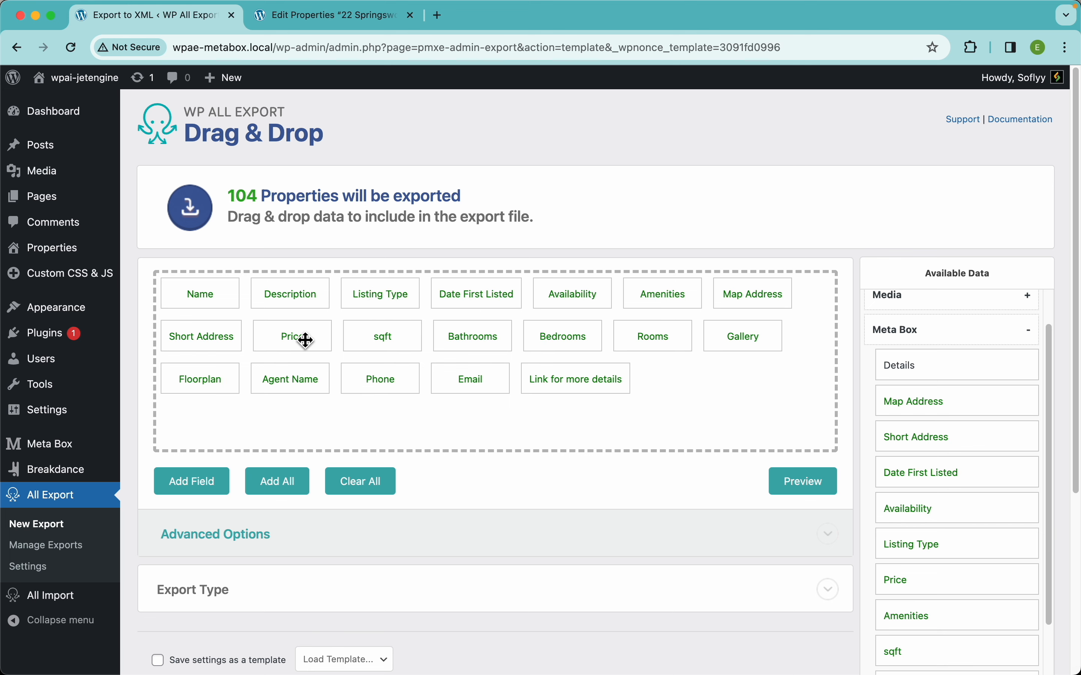
left_click_drag(303, 340, 560, 299)
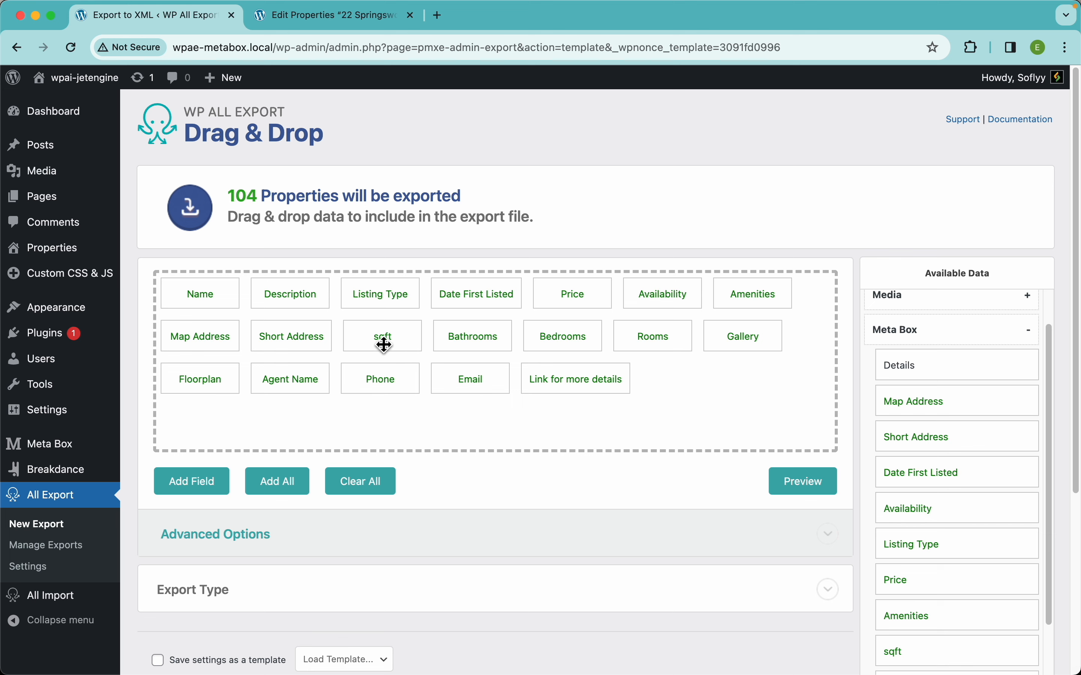
Move the sqft, Bathrooms, Bedrooms, Rooms and Gallery columns, in that order, between Amenities and Map Address.
left_click_drag(384, 344, 186, 344)
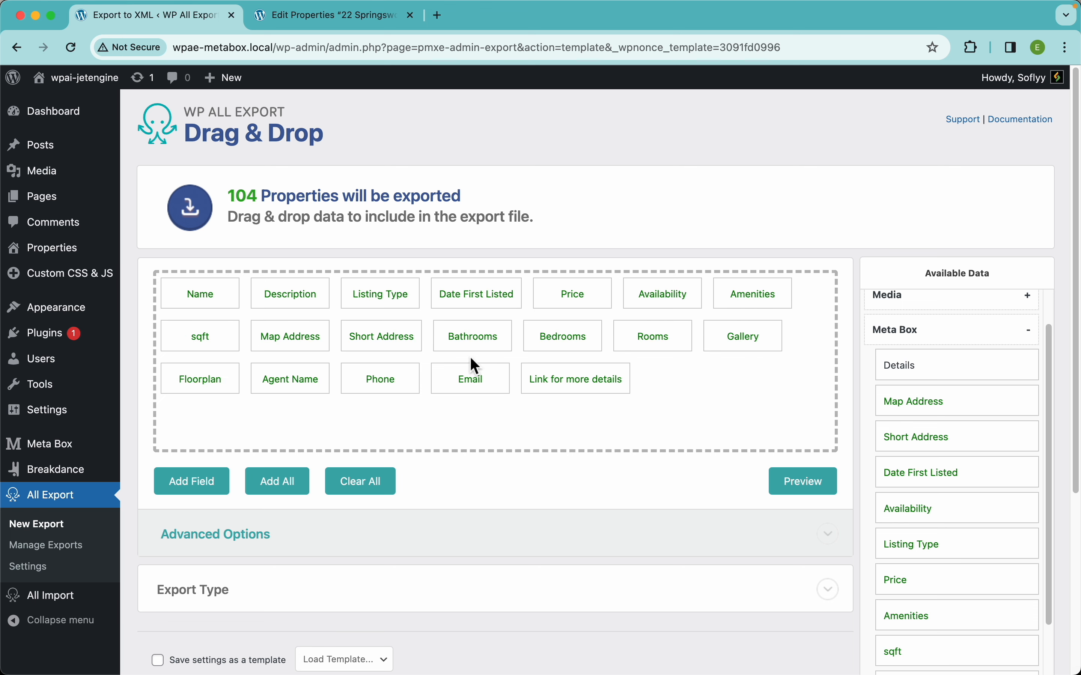
left_click_drag(473, 345, 290, 342)
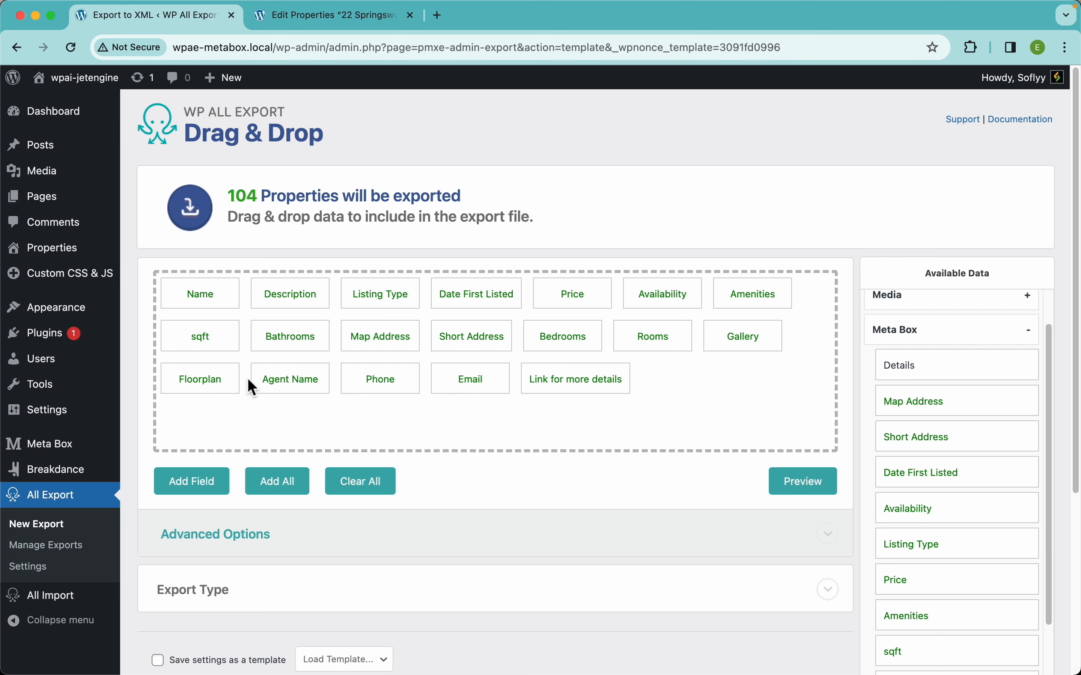
left_click_drag(583, 347, 376, 344)
left_click_drag(670, 348, 469, 341)
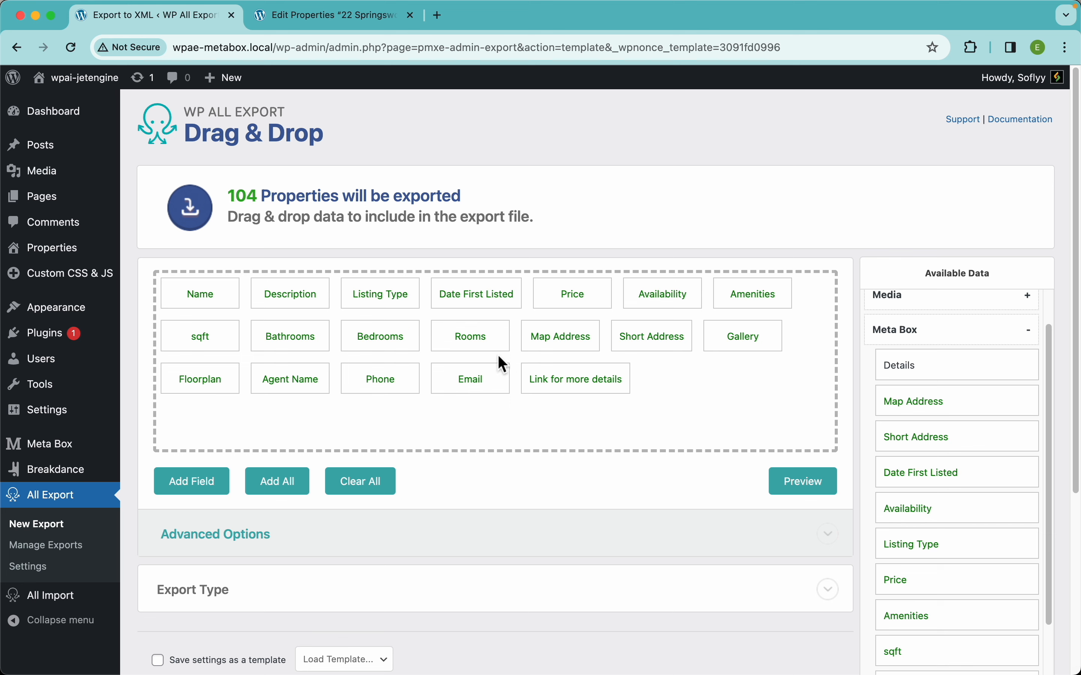
left_click_drag(726, 339, 554, 341)
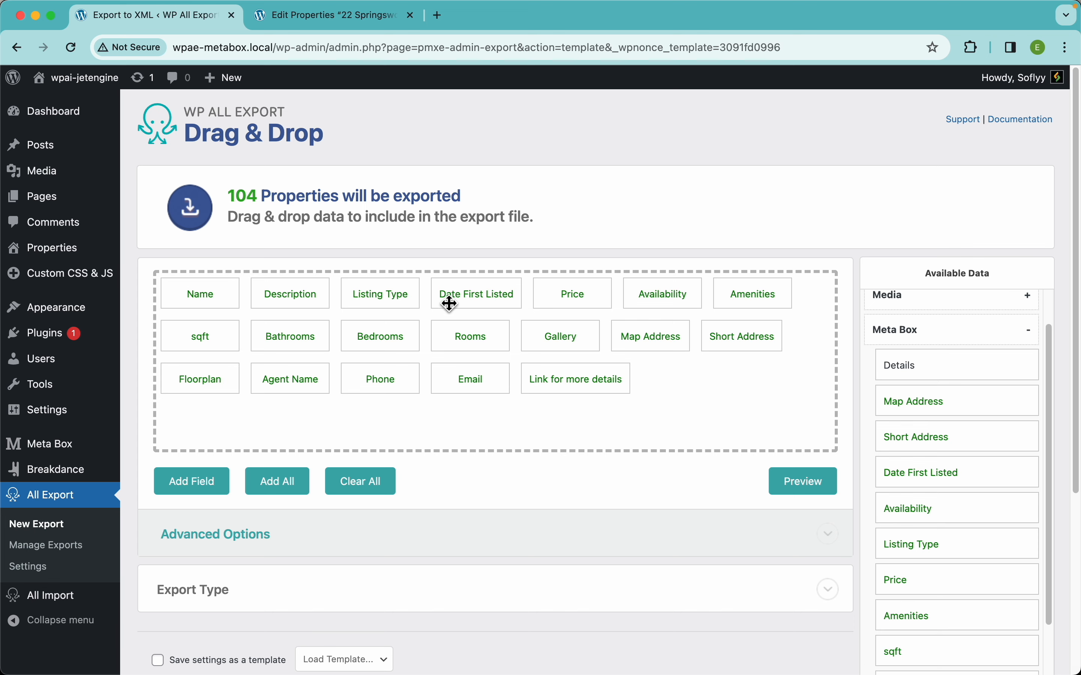
Preview the rearranged export and examine every column's data for the first property, from Name through Link for more details.
left_click(790, 487)
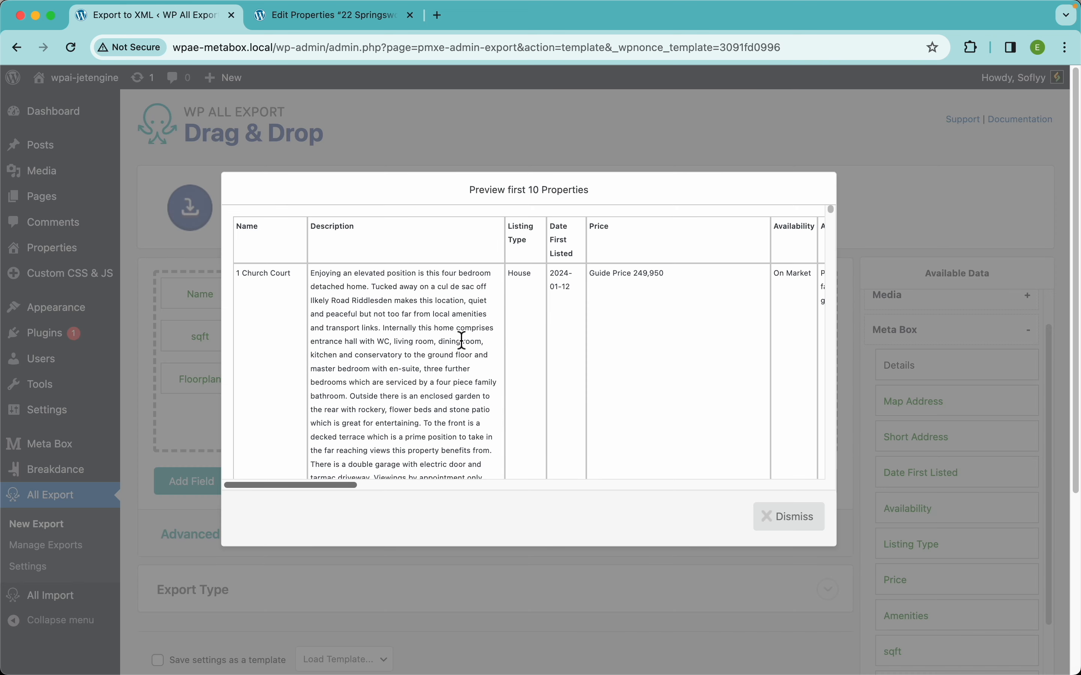
scroll(438, 244, "right", 5)
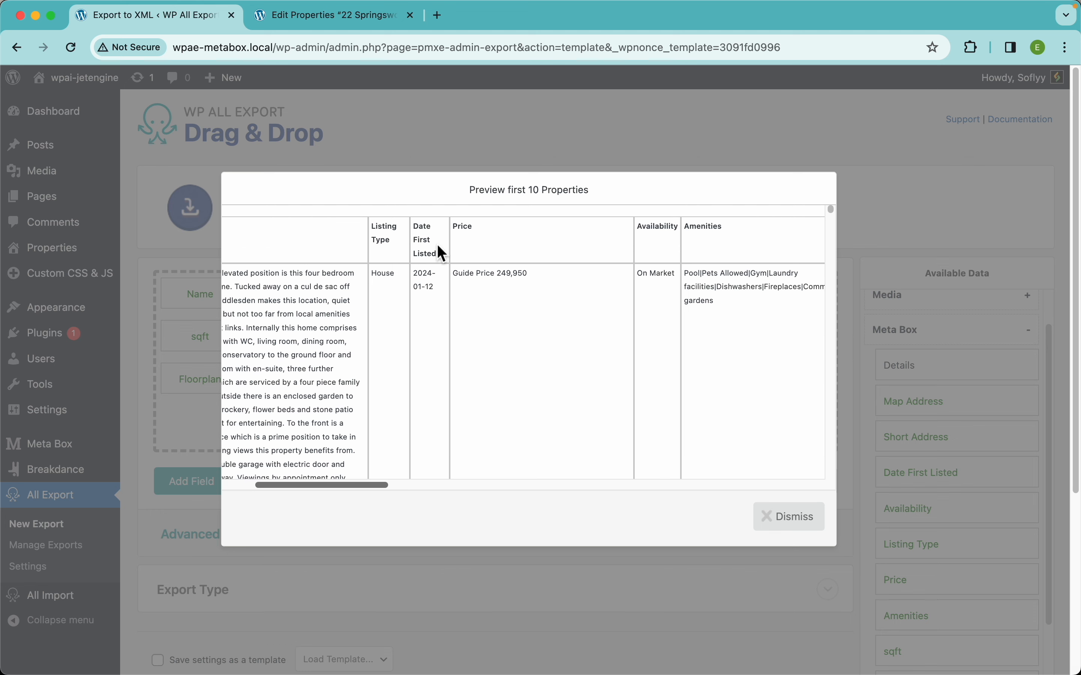
scroll(575, 254, "right", 10)
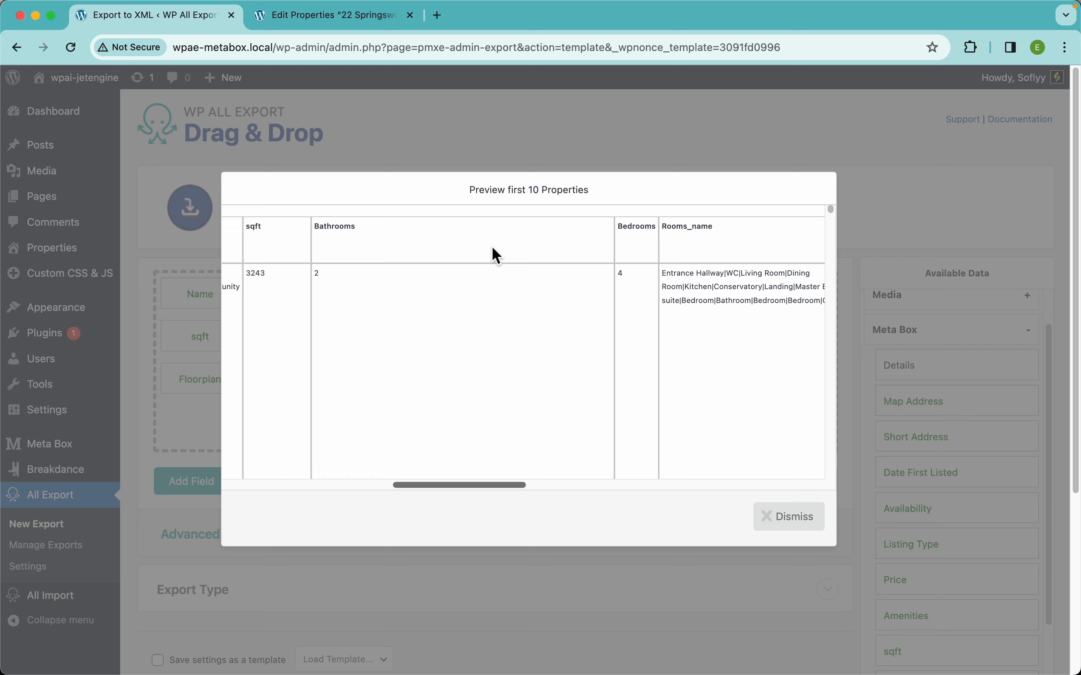
scroll(492, 248, "right", 10)
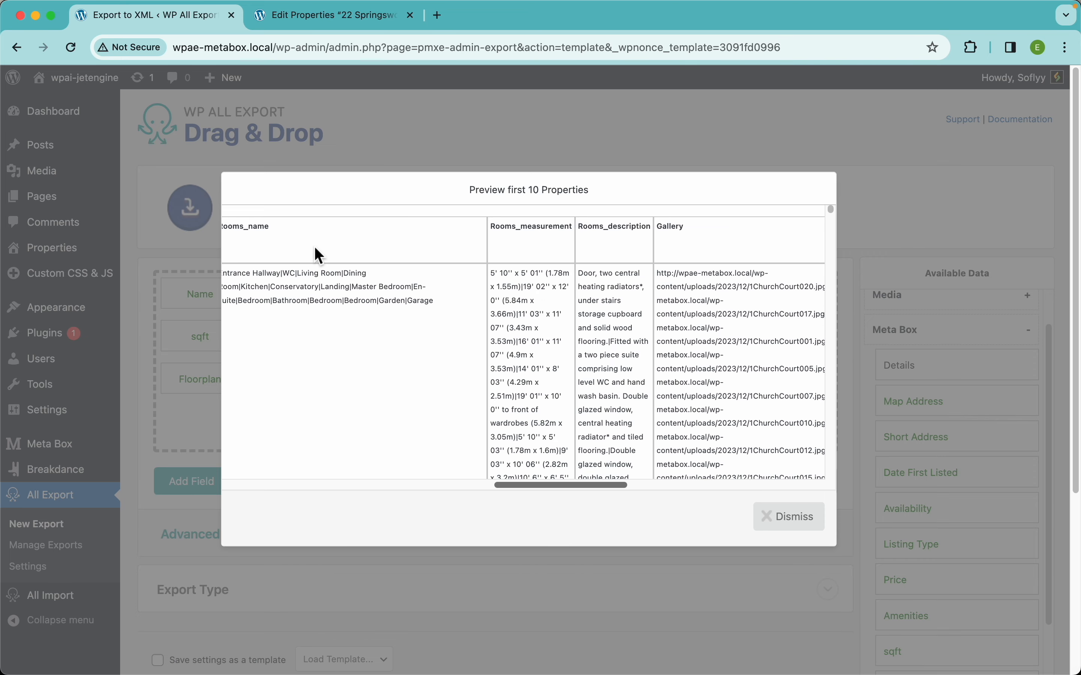
scroll(379, 286, "left", 2)
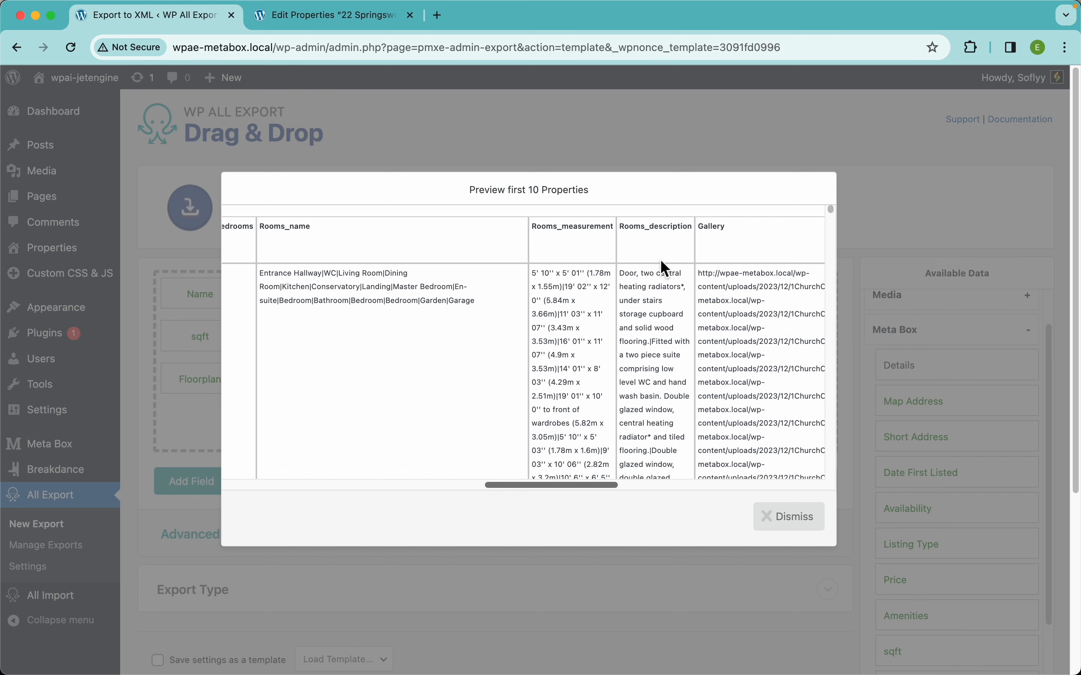
scroll(714, 265, "right", 10)
scroll(404, 289, "left", 3)
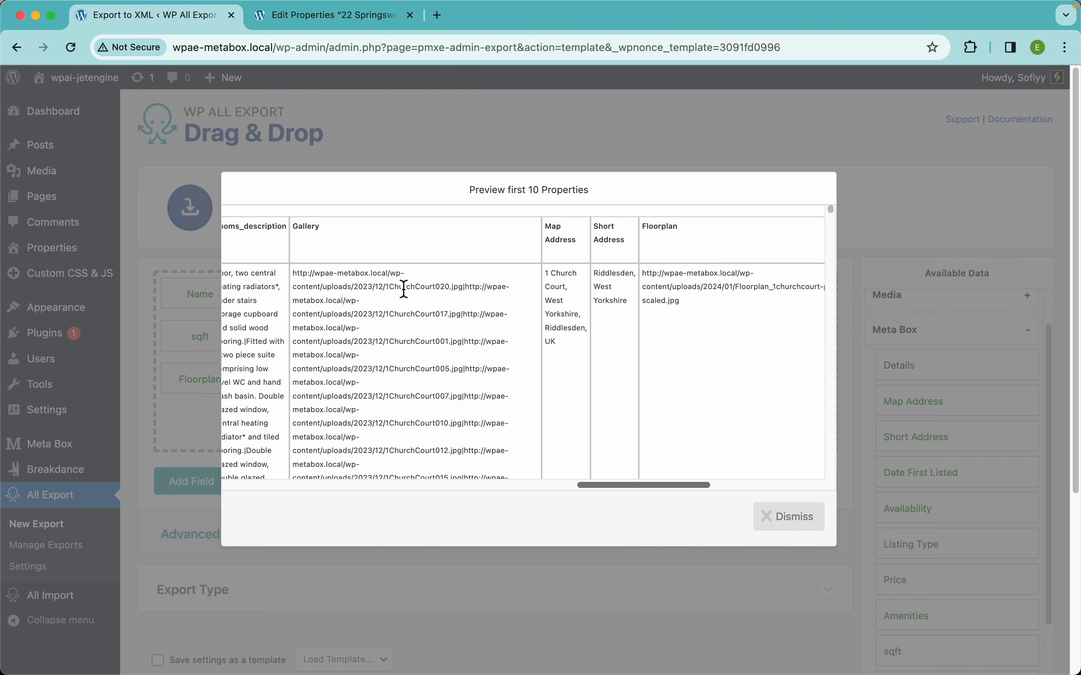
scroll(462, 286, "right", 8)
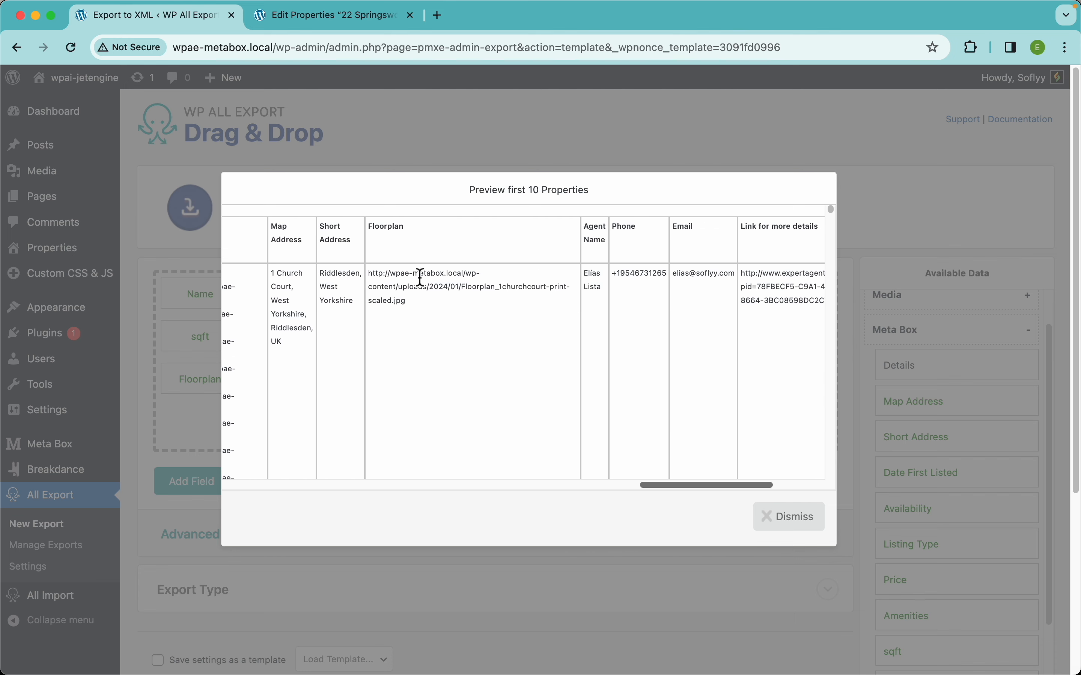
scroll(500, 275, "right", 3)
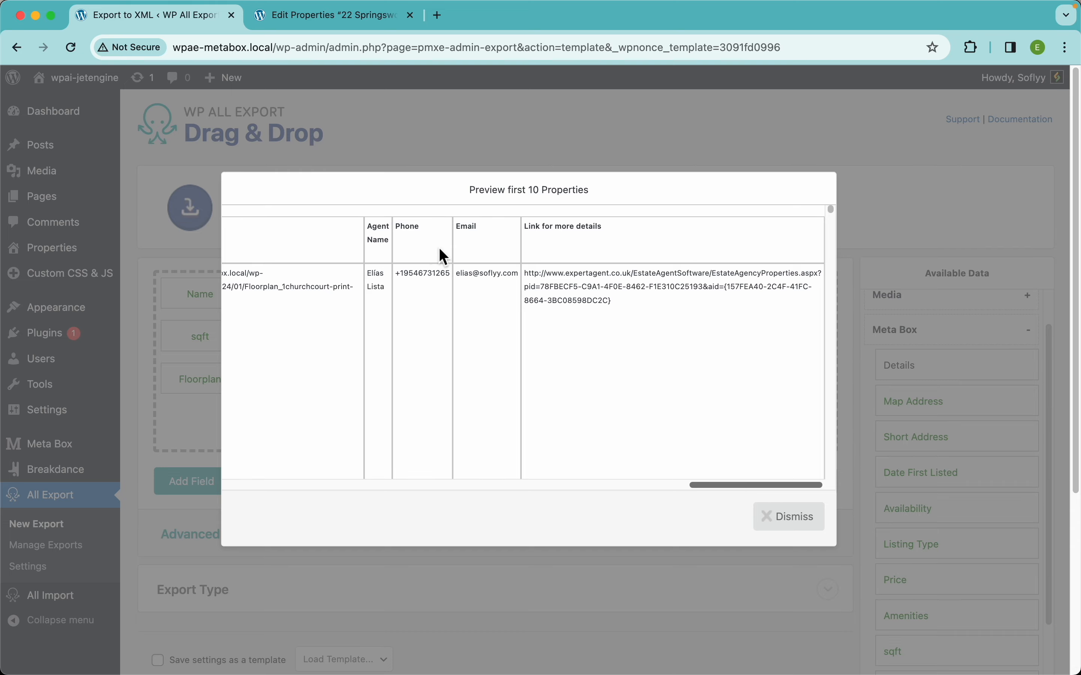
scroll(614, 246, "left", 10)
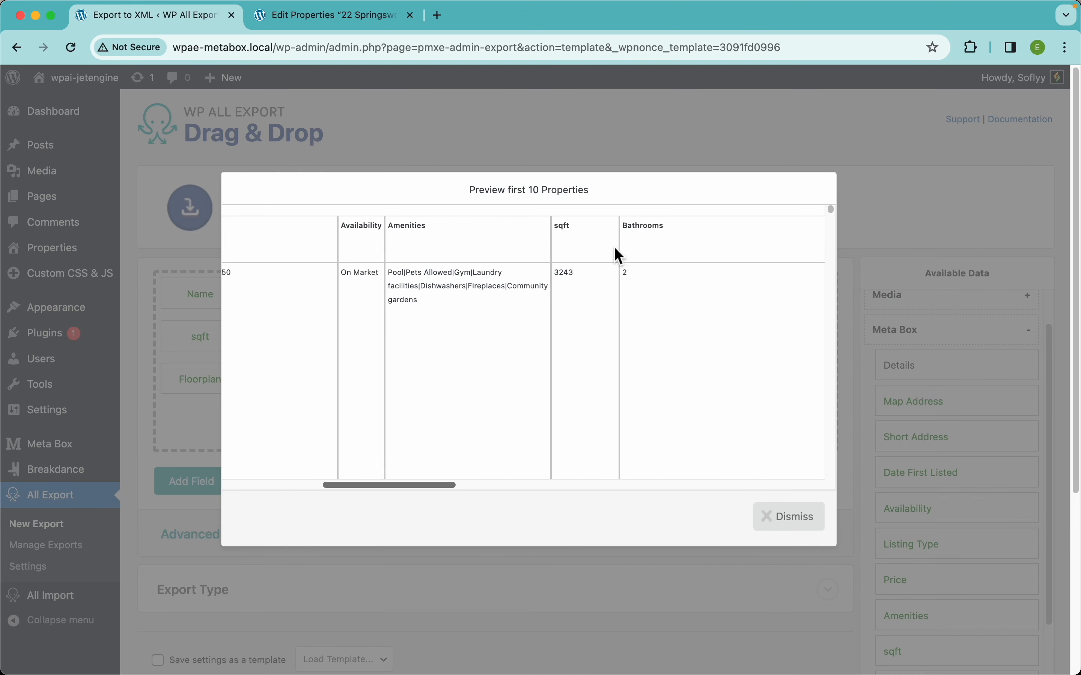
Close the export preview, check the date format options of the Date First Listed column, and save the field.
left_click(796, 519)
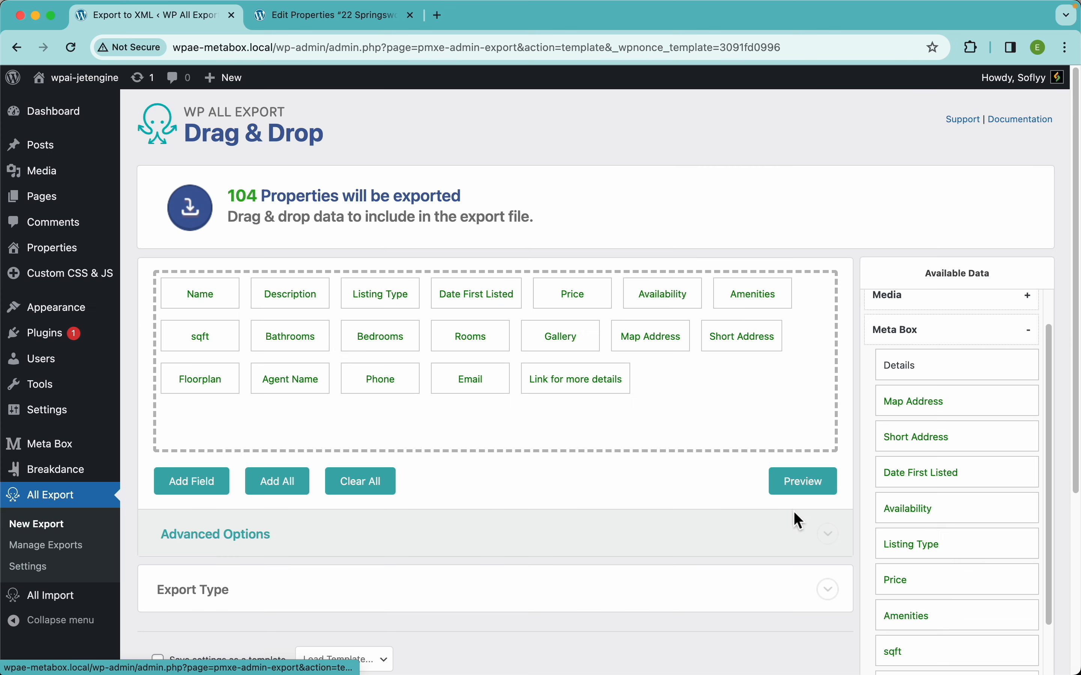
scroll(372, 379, "down", 1)
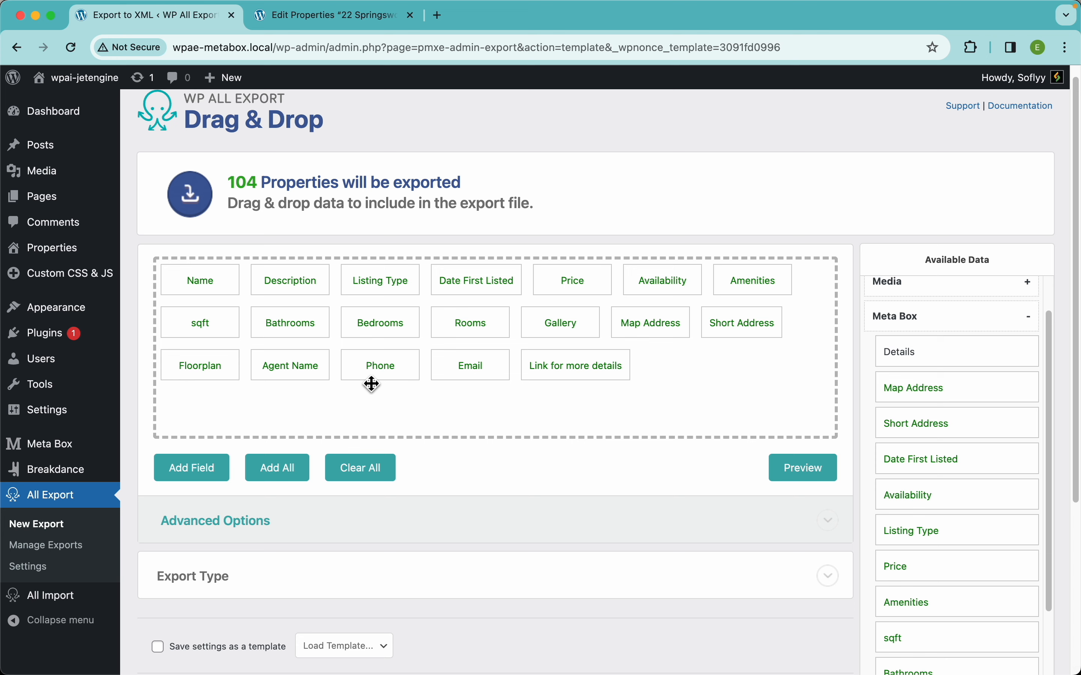
left_click(477, 288)
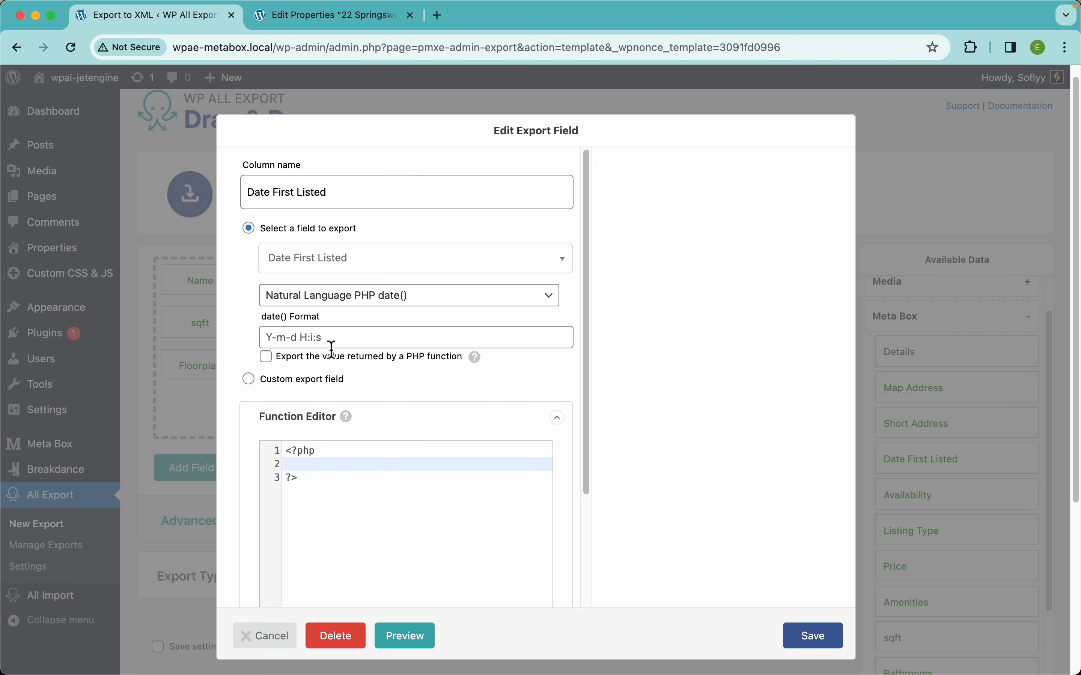
left_click(812, 645)
Review the Gallery column's value formats, keeping Media URL, and the Rooms column's repeater options, saving each field.
left_click(576, 323)
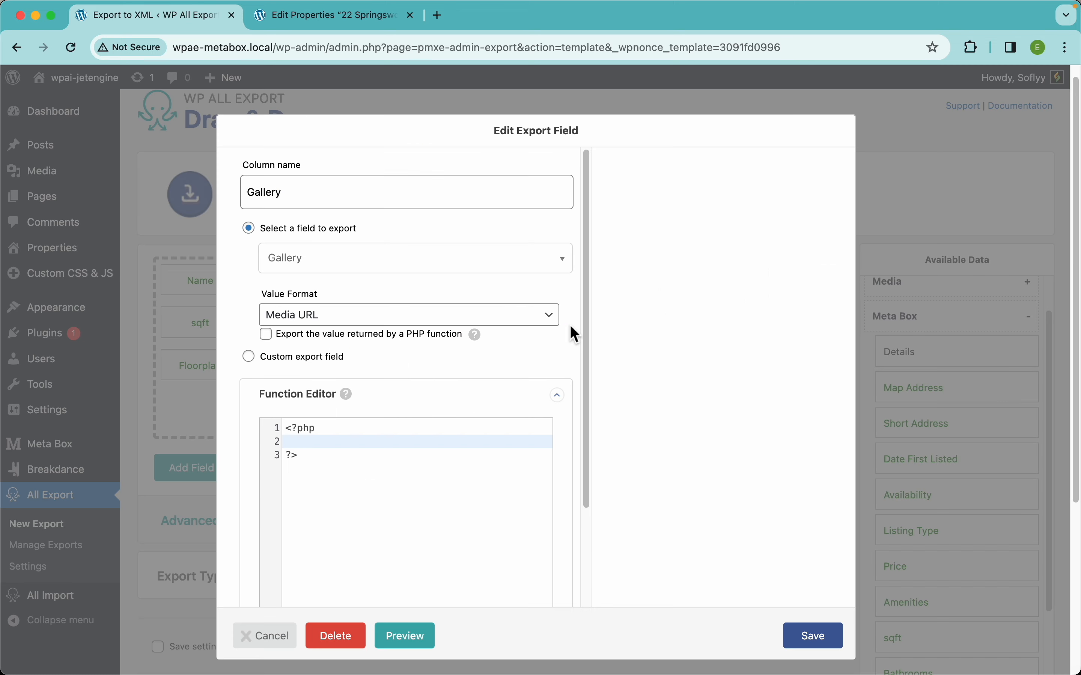
left_click(322, 315)
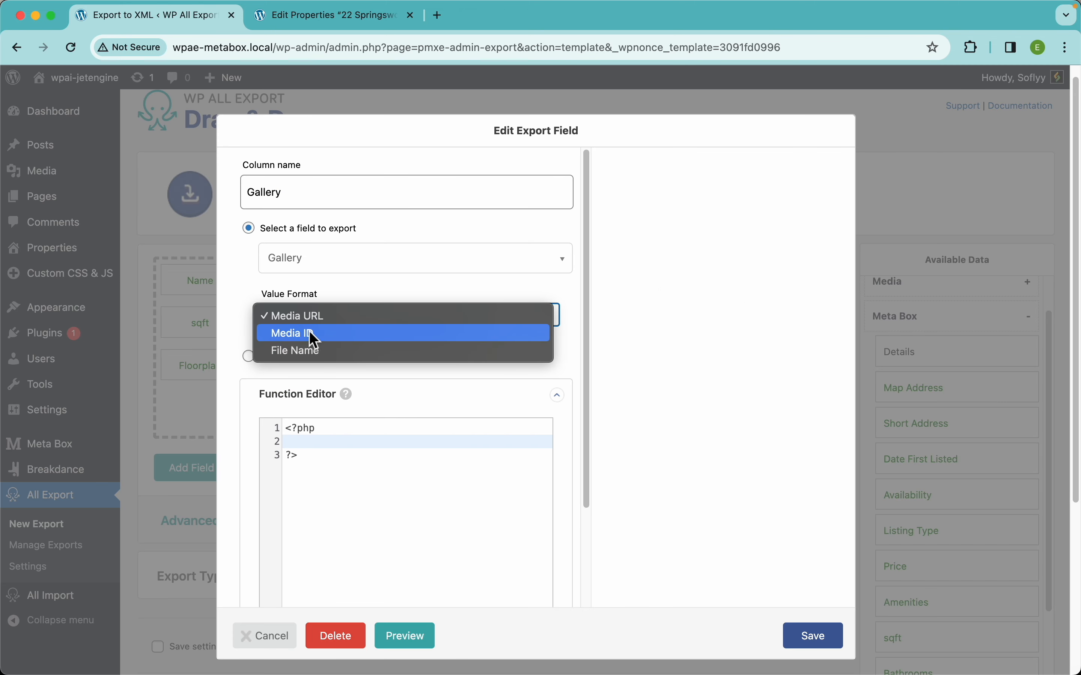
left_click(677, 356)
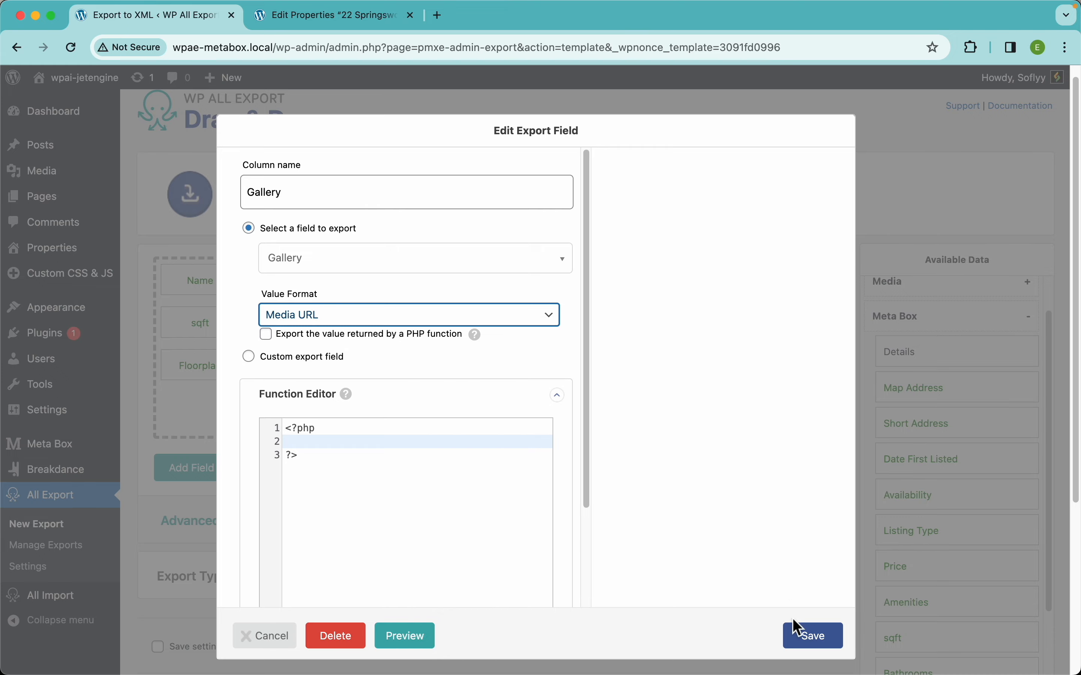
left_click(794, 631)
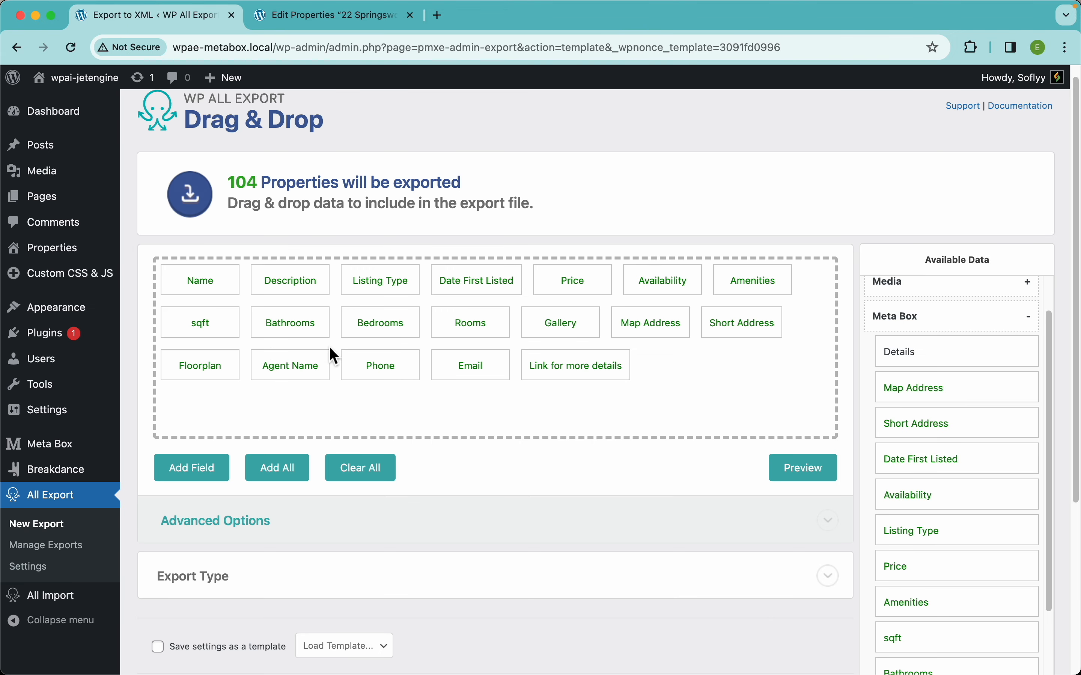
left_click(475, 326)
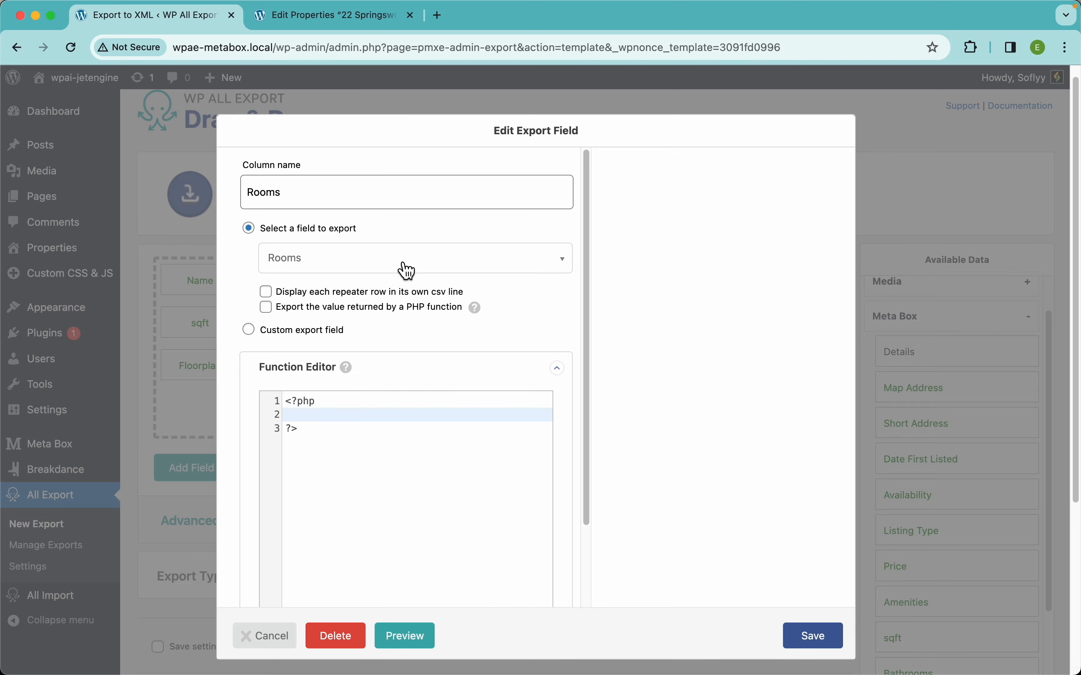
left_click(811, 643)
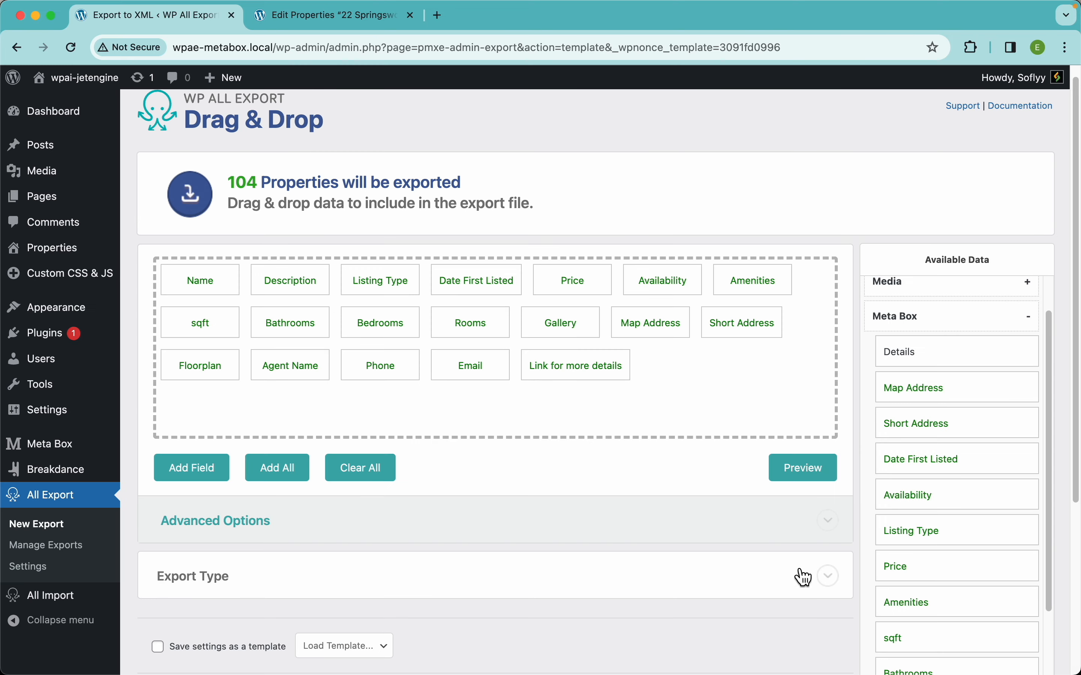
Preview the export and examine how the Rooms name, measurement and description values are separated for the first property, then close the preview.
left_click(809, 475)
scroll(712, 382, "right", 10)
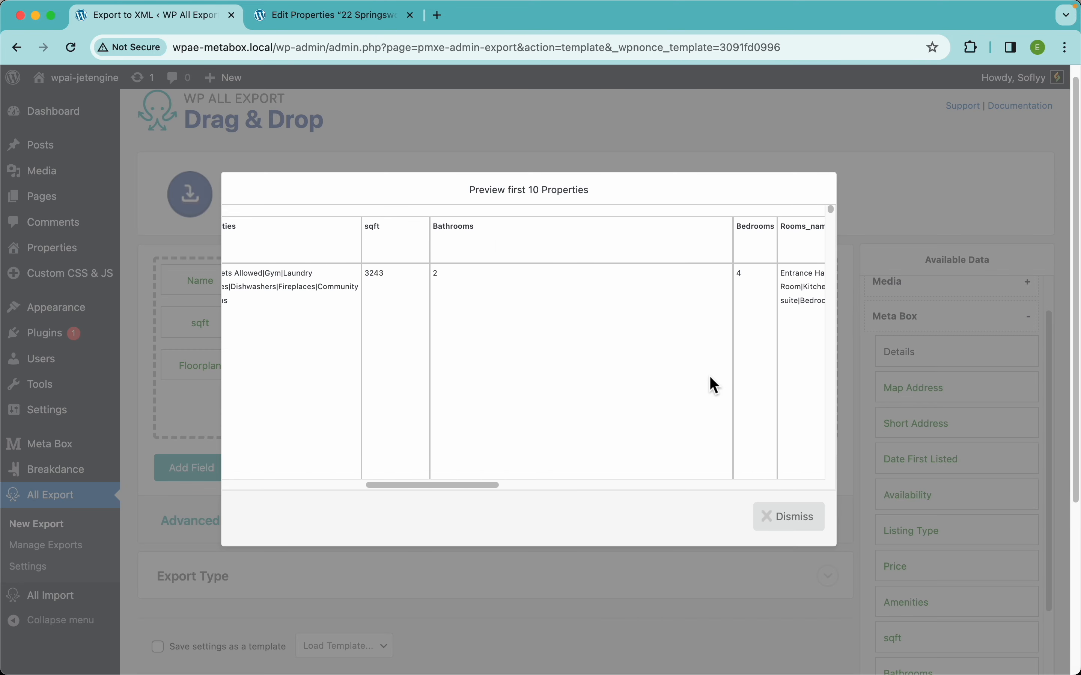
scroll(714, 384, "right", 10)
scroll(714, 385, "left", 5)
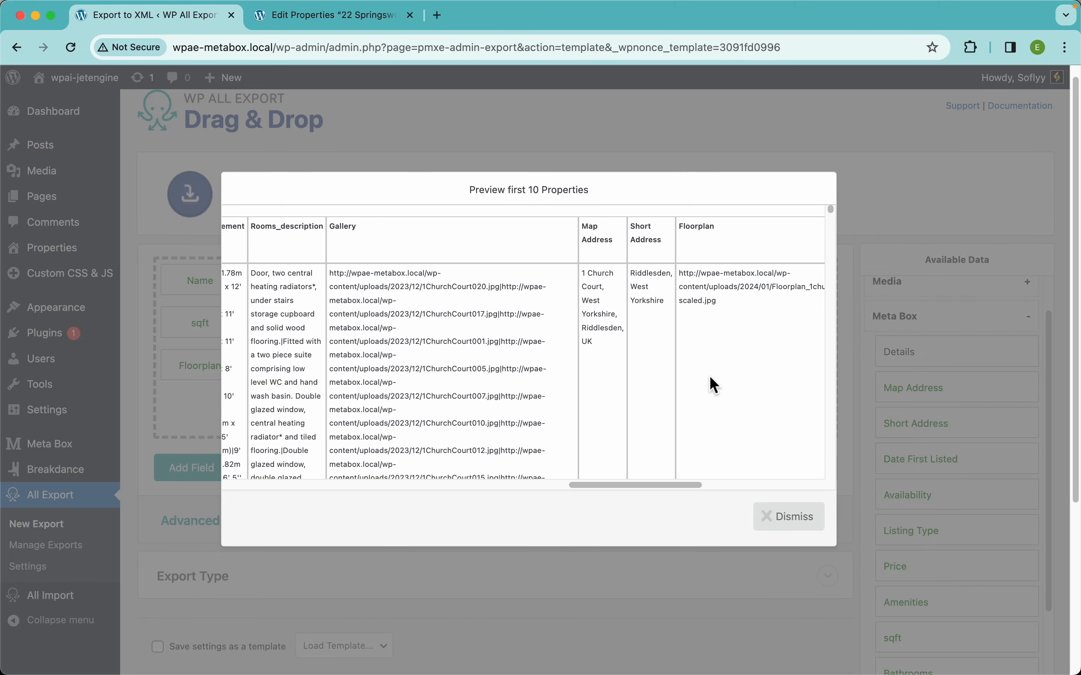
scroll(710, 377, "left", 5)
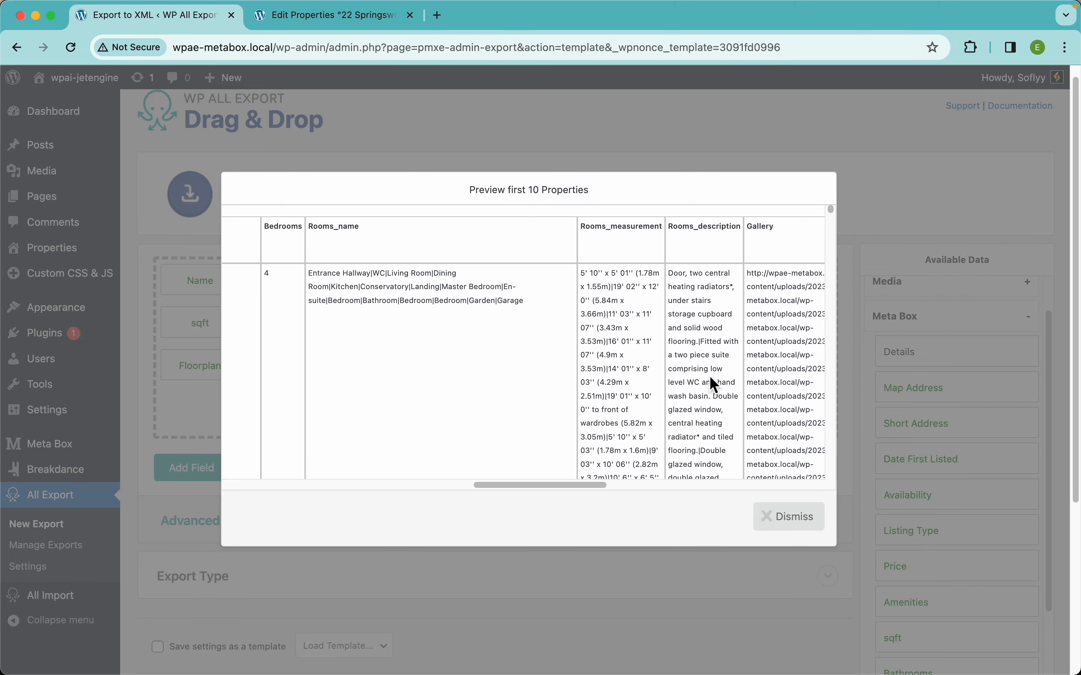
scroll(348, 287, "up", 5)
scroll(331, 264, "up", 4)
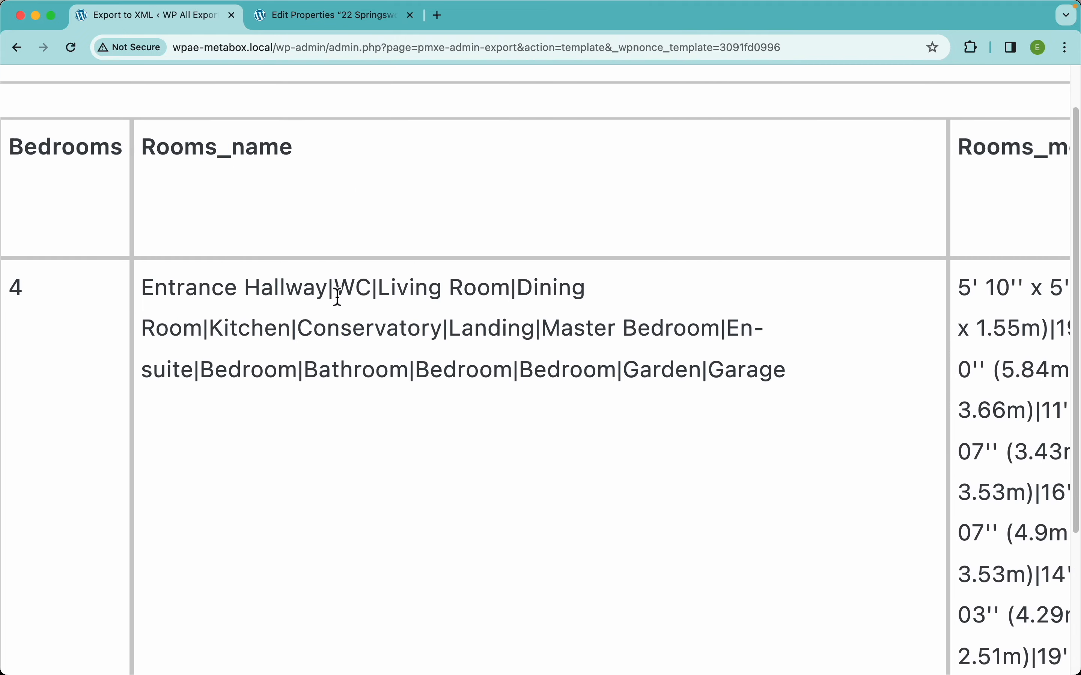
double_click(332, 297)
scroll(376, 294, "down", 5)
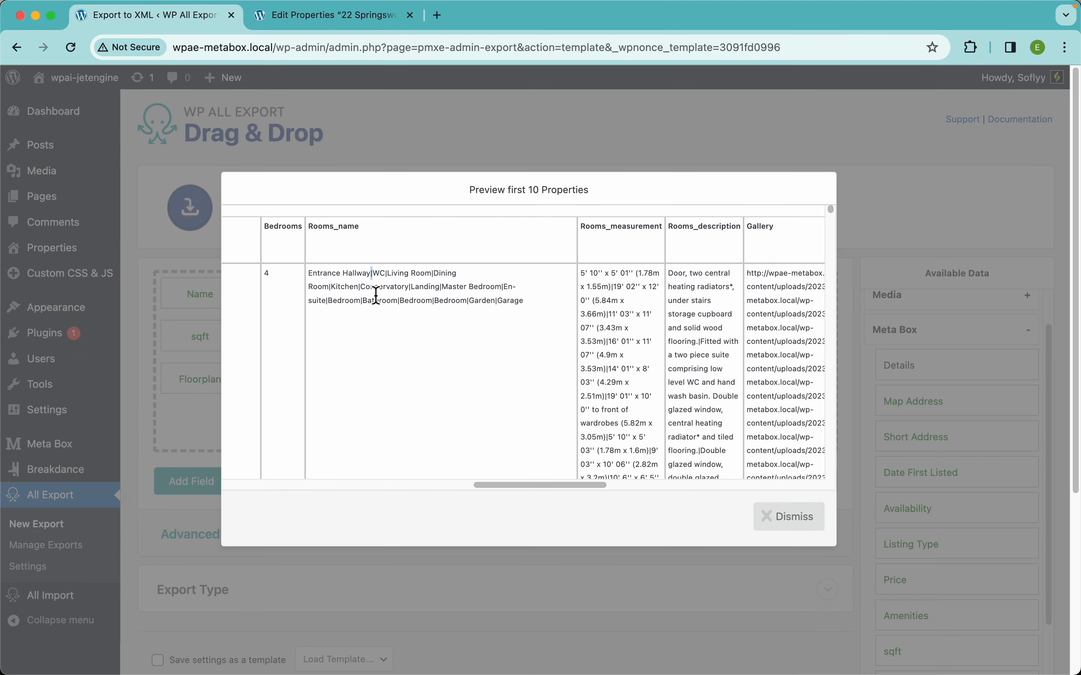
scroll(839, 348, "right", 5)
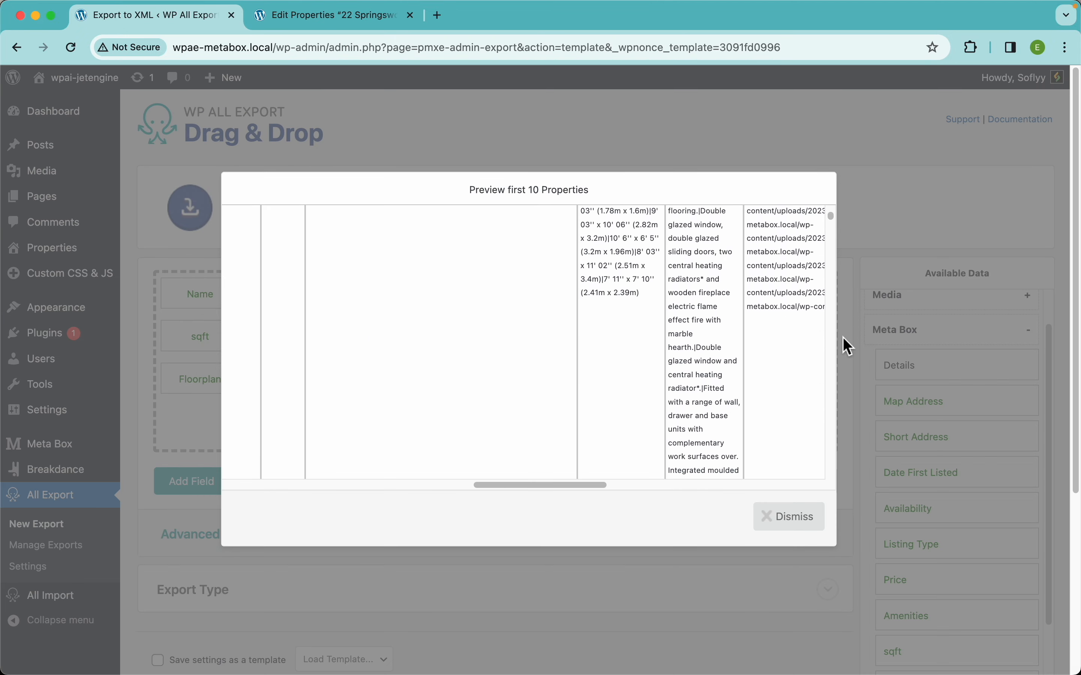
left_click(864, 150)
Set the Rooms column to display each repeater row in its own csv line and save the field.
left_click(458, 342)
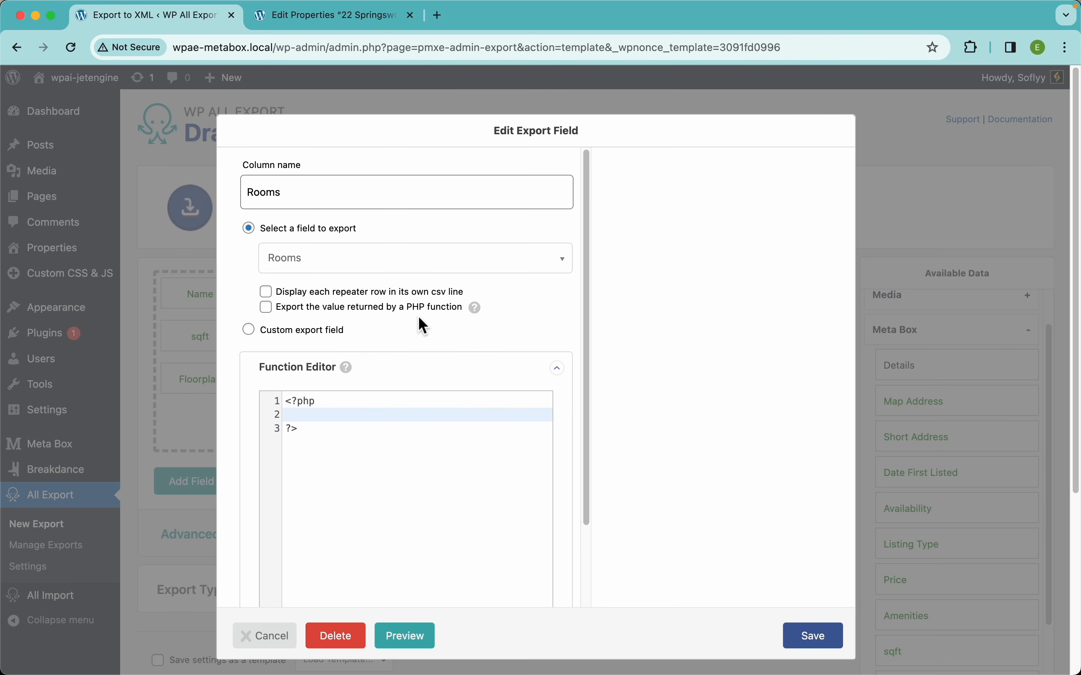
left_click(347, 293)
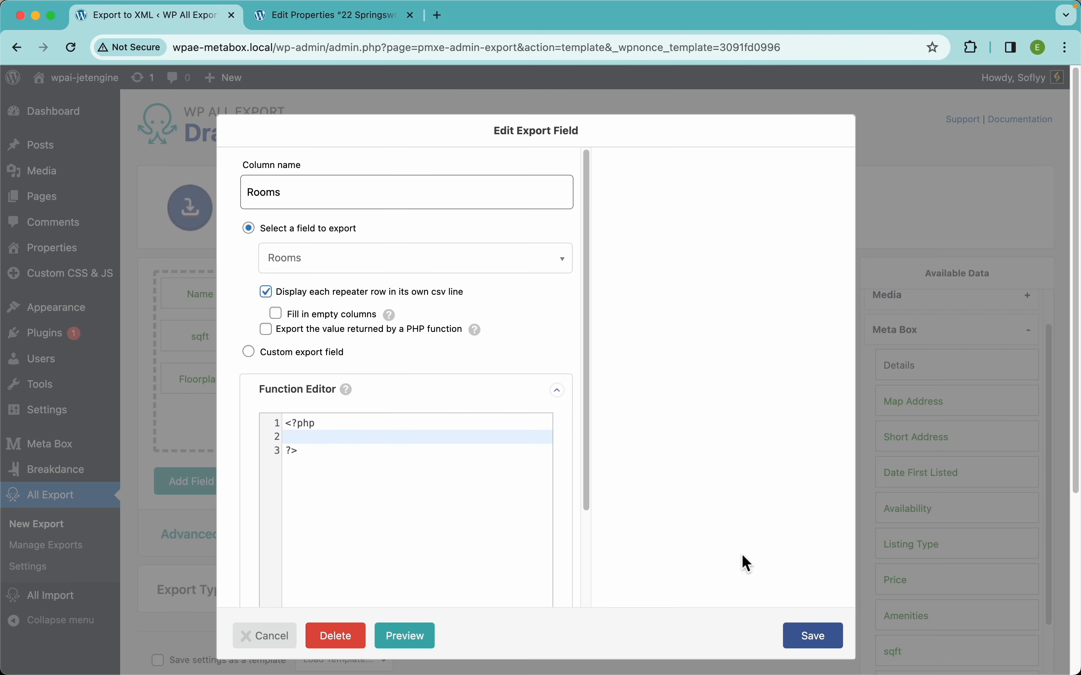
left_click(838, 653)
Preview the export and examine how each room's row and the other property columns are populated, then close the preview.
left_click(821, 491)
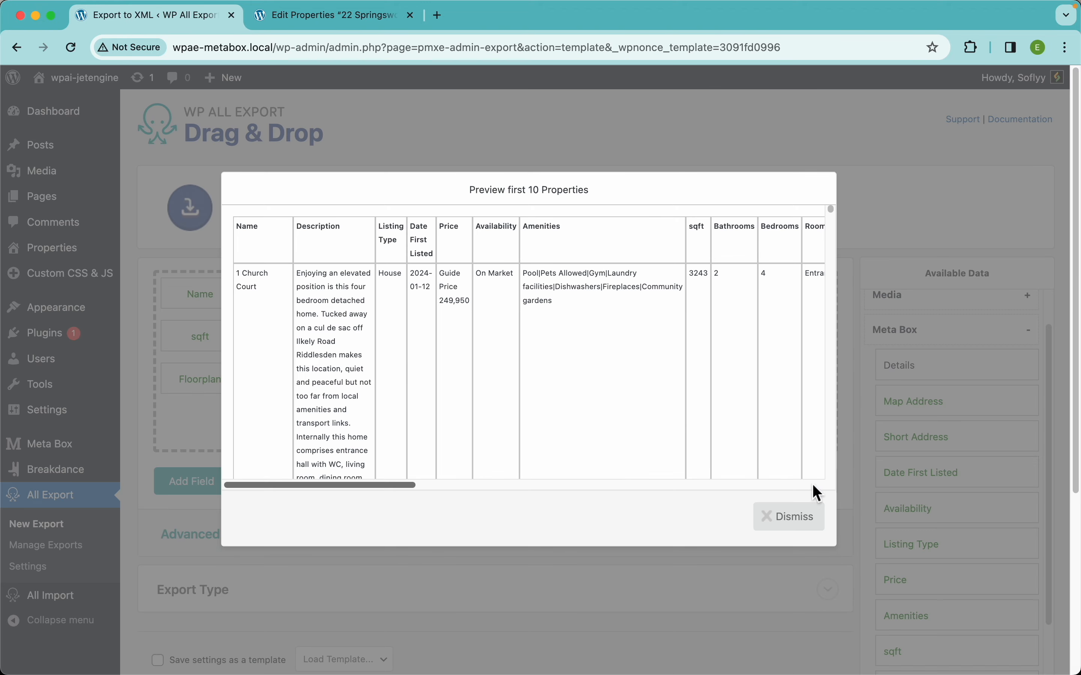
scroll(683, 417, "right", 10)
scroll(681, 407, "left", 4)
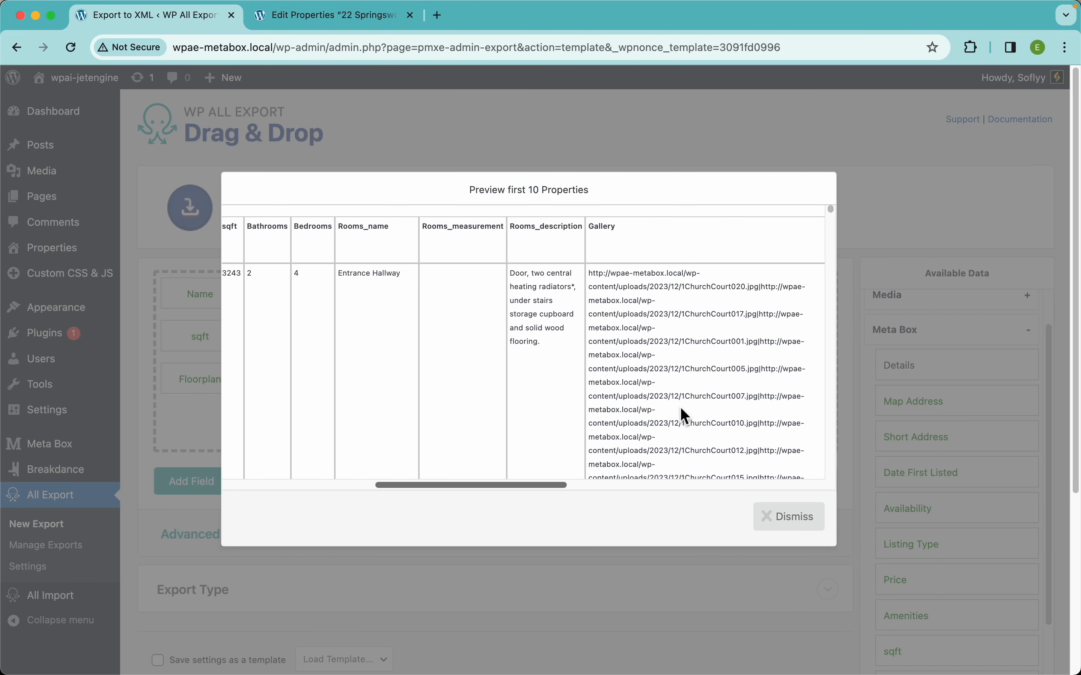
scroll(448, 315, "down", 10)
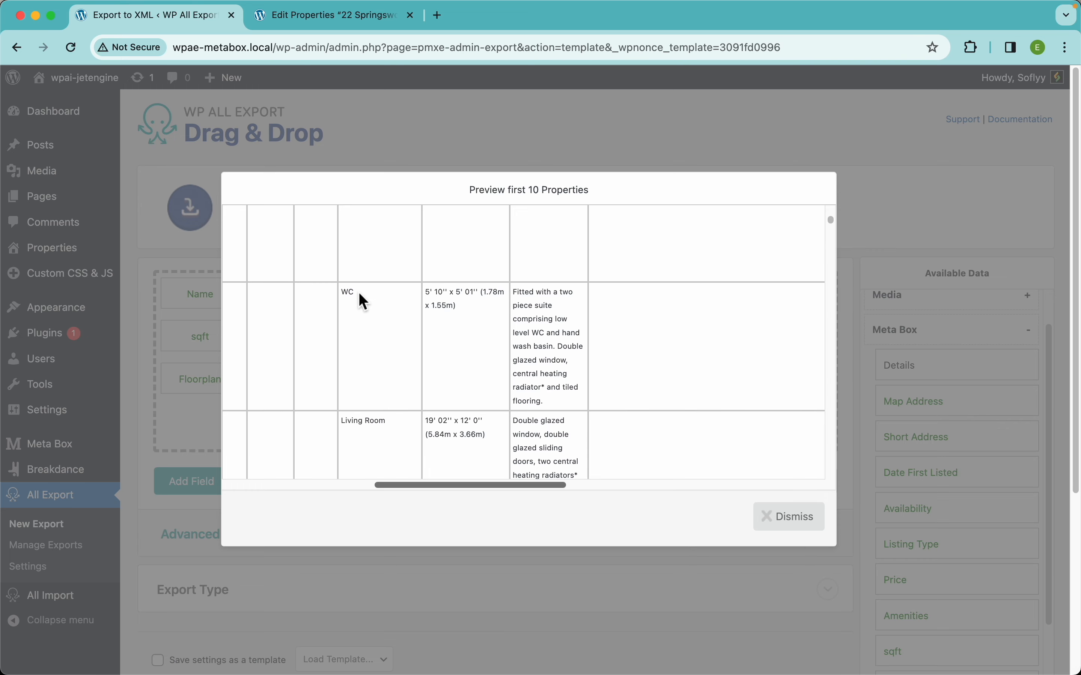
scroll(359, 292, "down", 6)
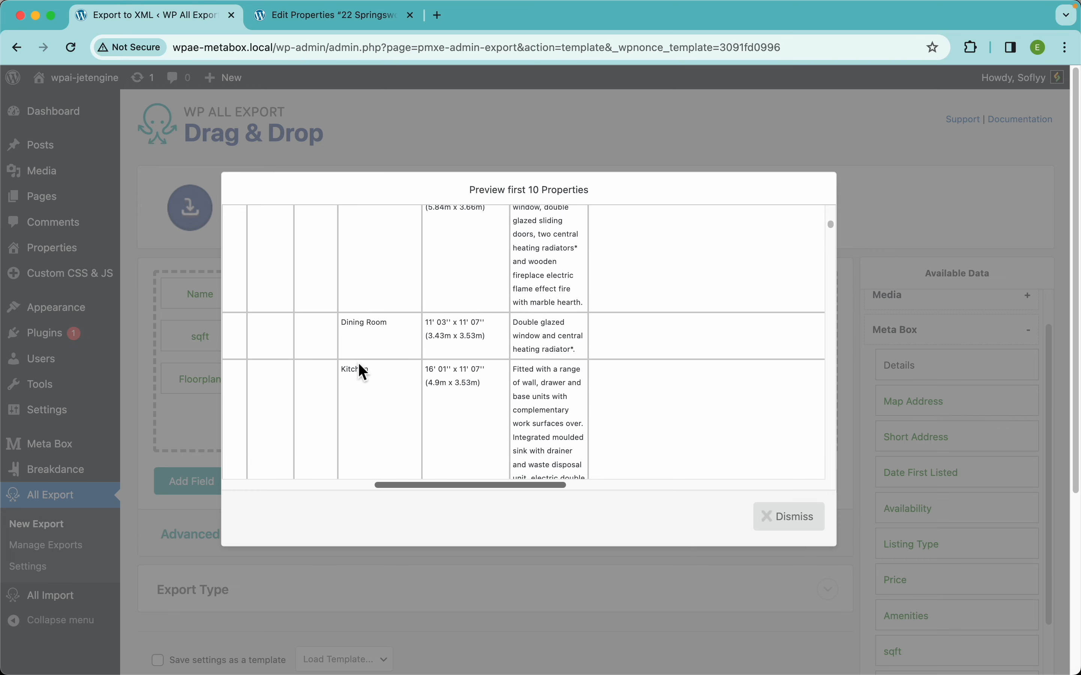
scroll(351, 373, "left", 10)
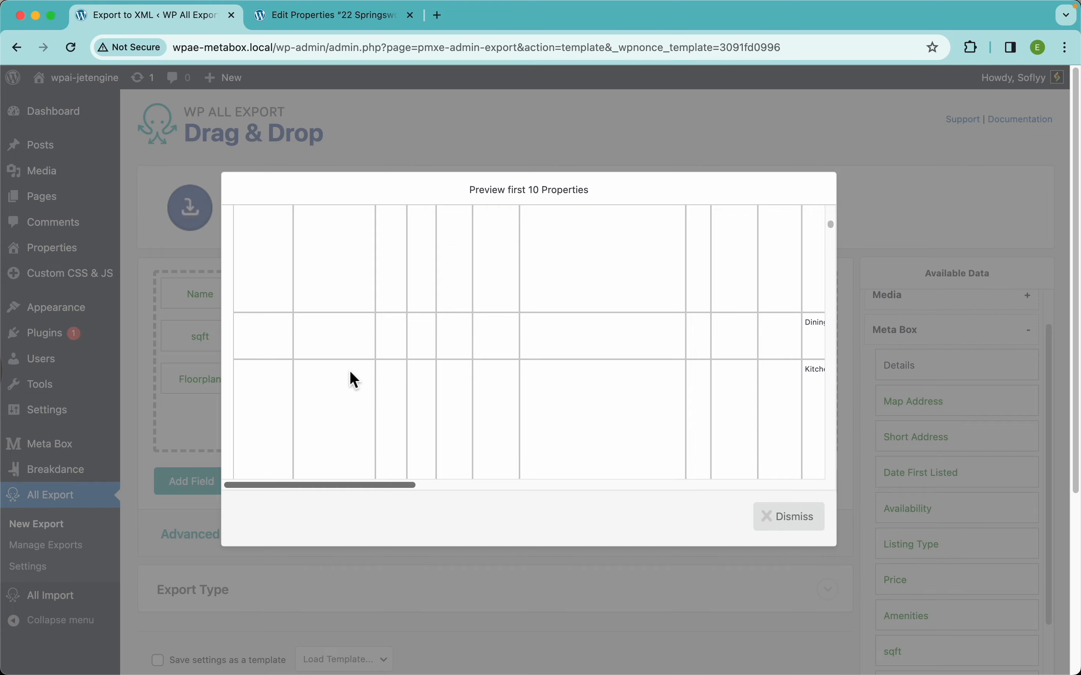
scroll(410, 340, "up", 15)
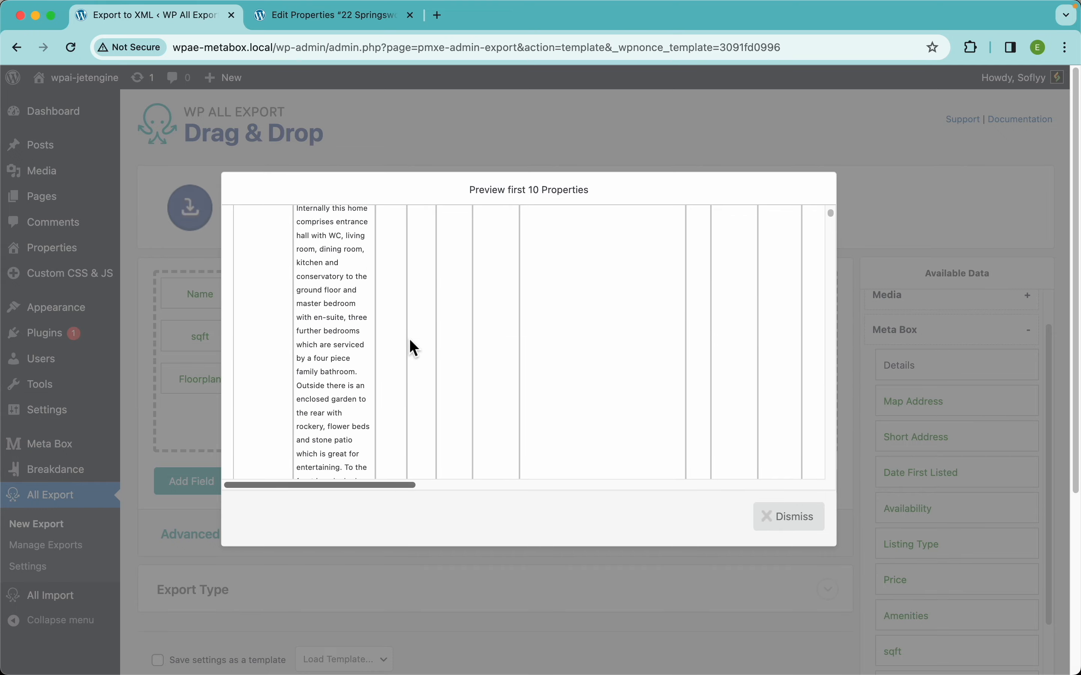
scroll(410, 338, "down", 6)
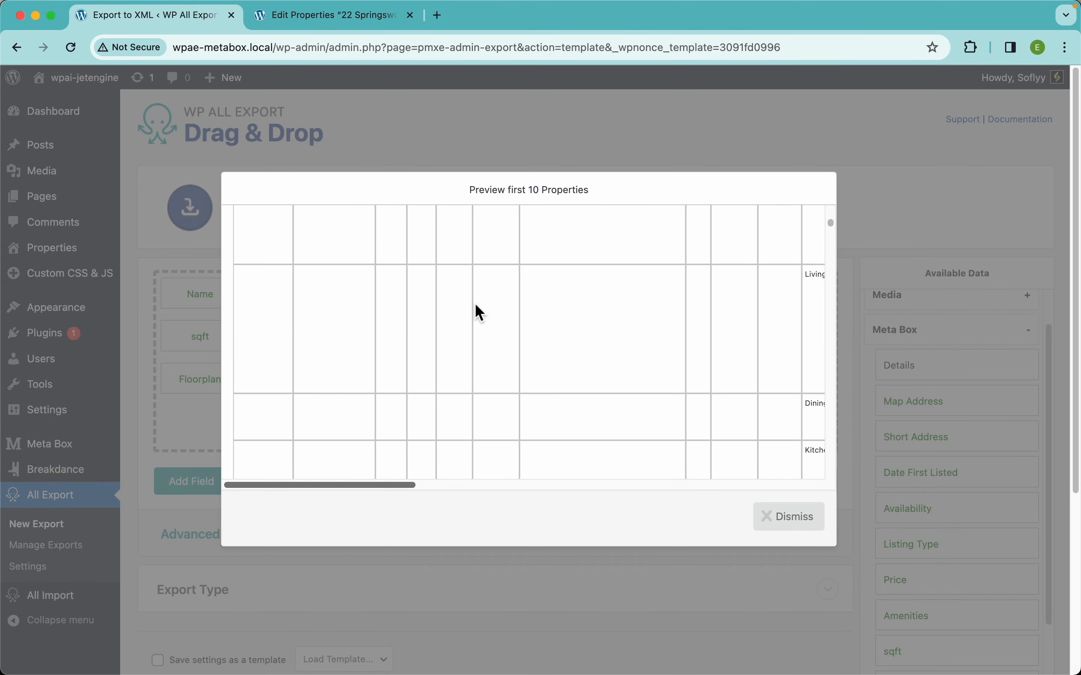
scroll(366, 358, "up", 5)
scroll(566, 371, "right", 10)
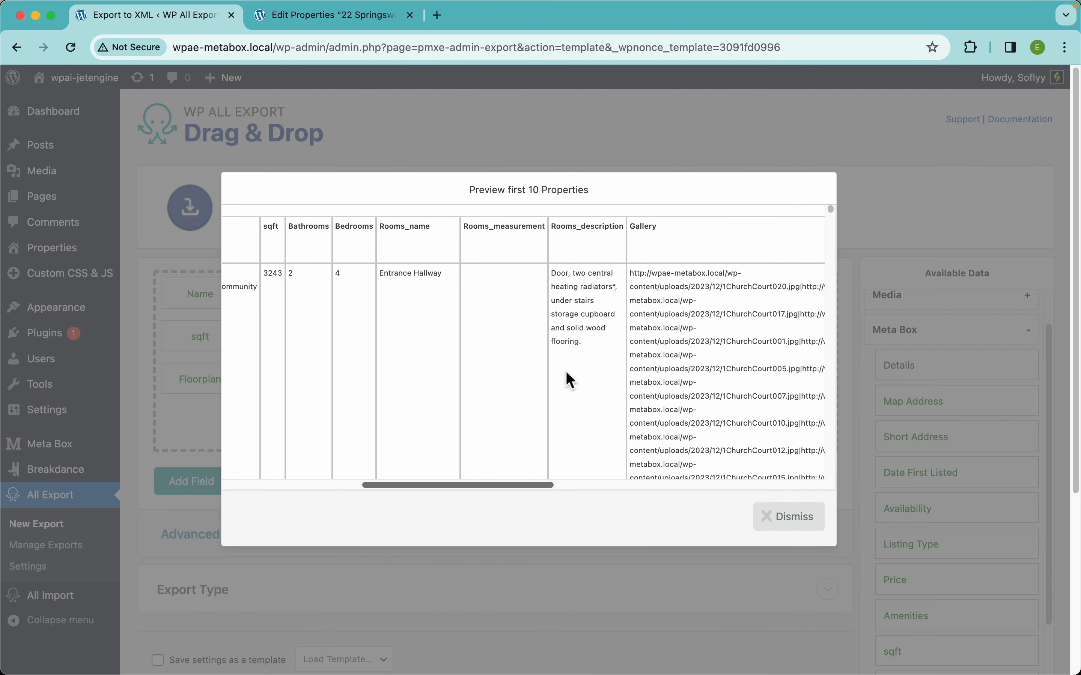
scroll(566, 372, "down", 5)
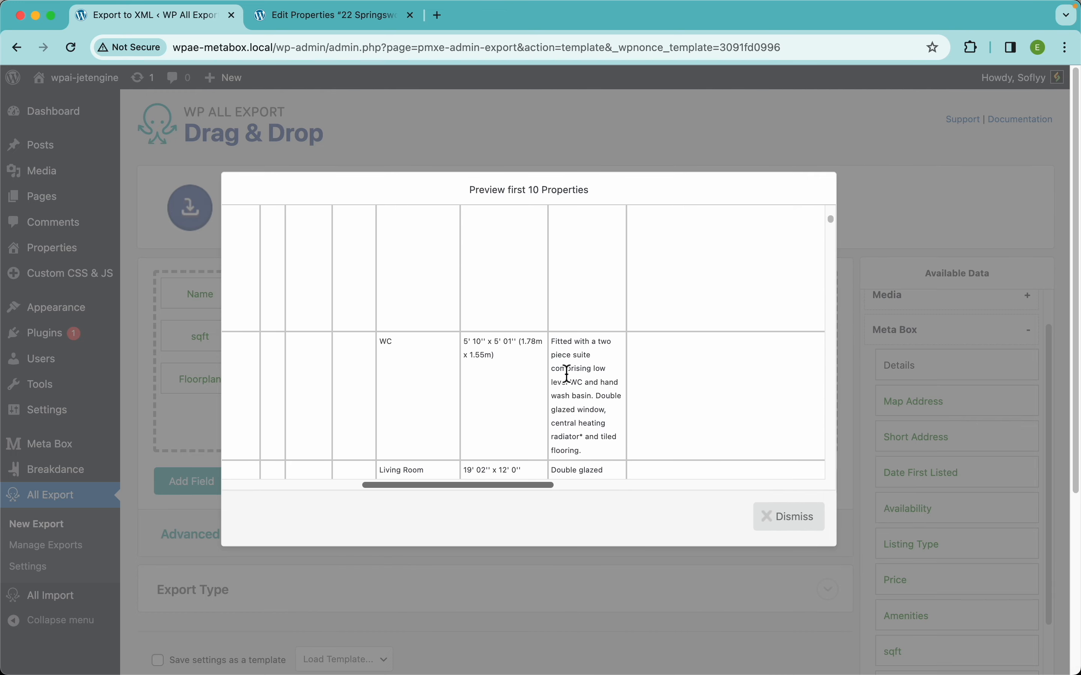
scroll(566, 375, "up", 5)
left_click(792, 531)
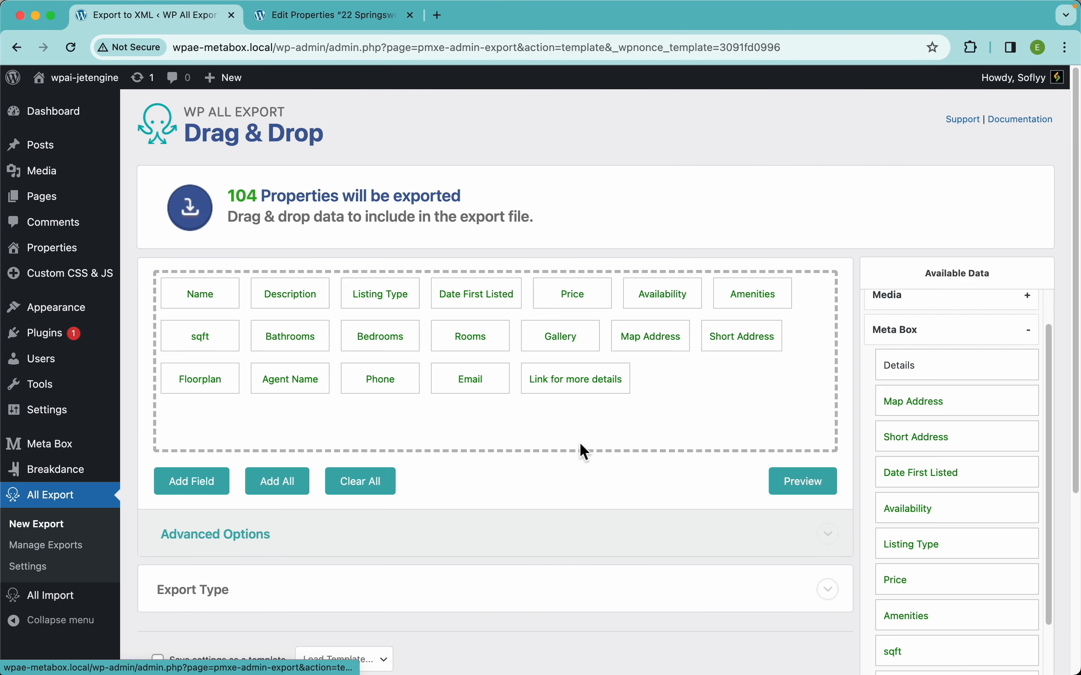
Enable Fill in empty columns for the Rooms column's repeater rows and save the field.
left_click(485, 349)
left_click(322, 326)
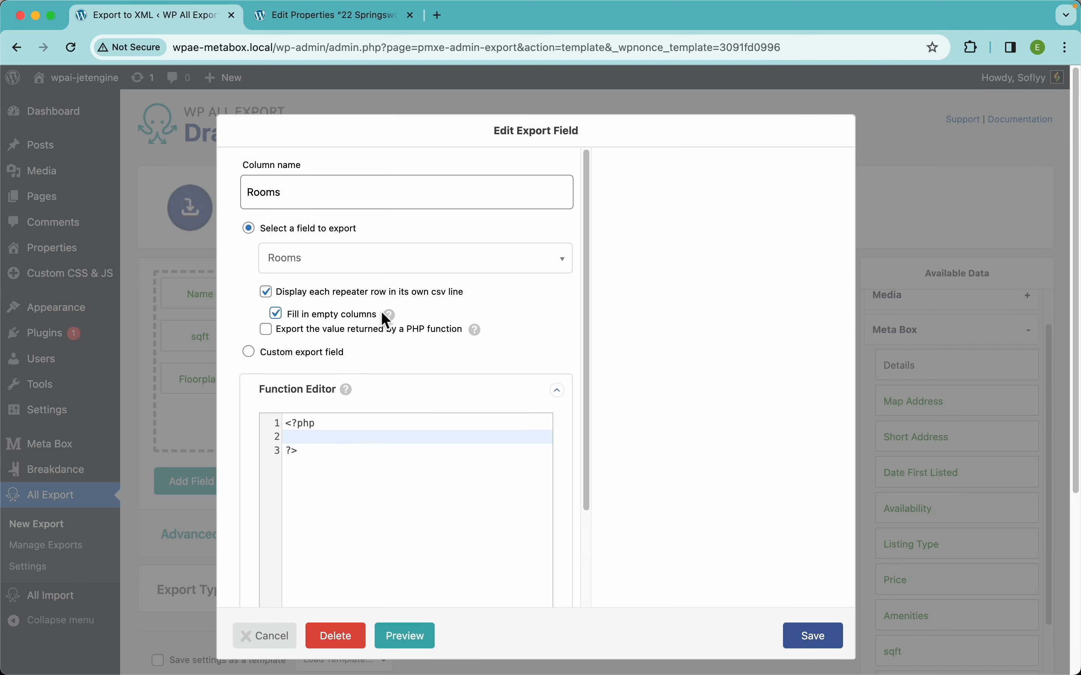
left_click(815, 636)
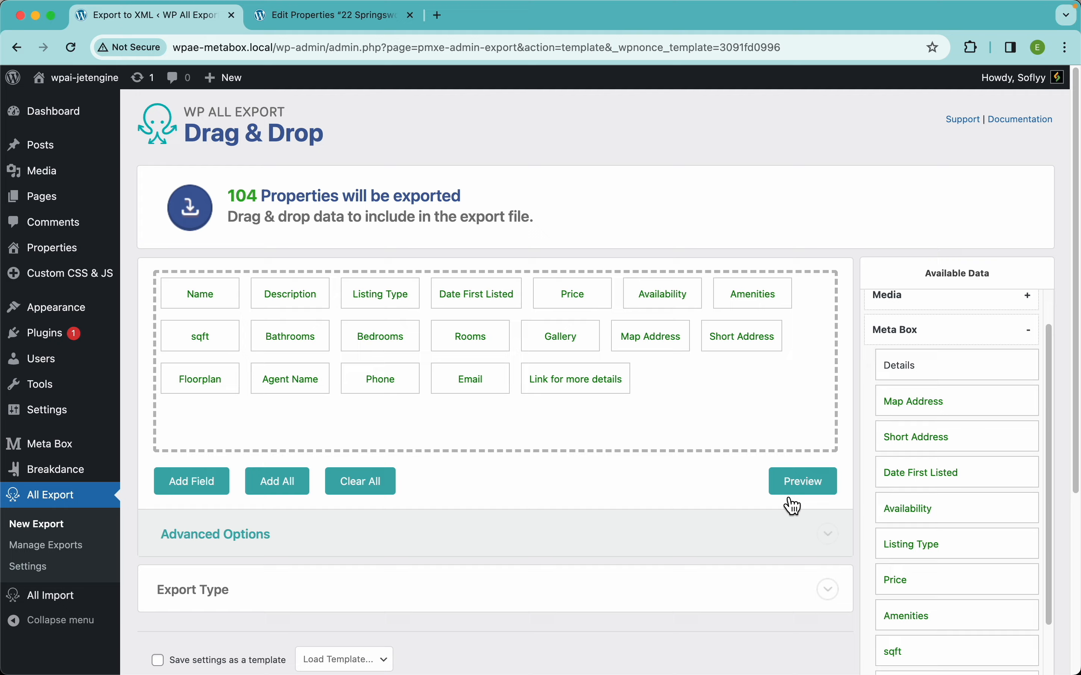
Preview the export again and examine the property data repeated on each room's row, from Name through Gallery.
left_click(804, 483)
scroll(536, 377, "down", 5)
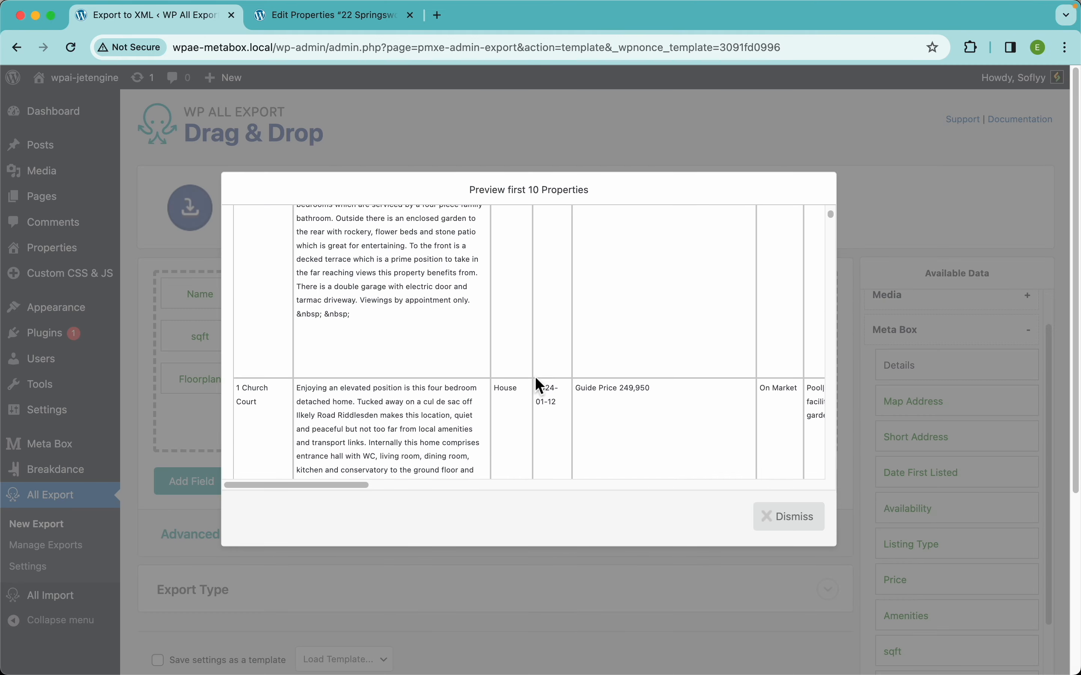
scroll(535, 376, "up", 5)
scroll(536, 376, "down", 6)
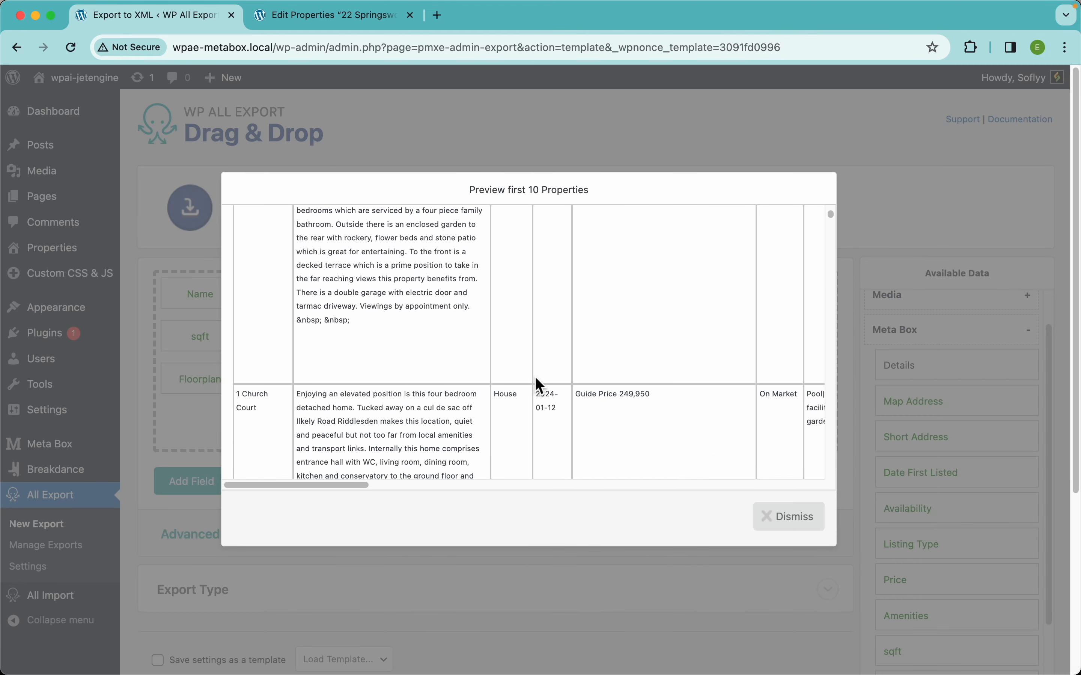
scroll(536, 377, "right", 5)
scroll(535, 378, "right", 5)
scroll(536, 378, "up", 5)
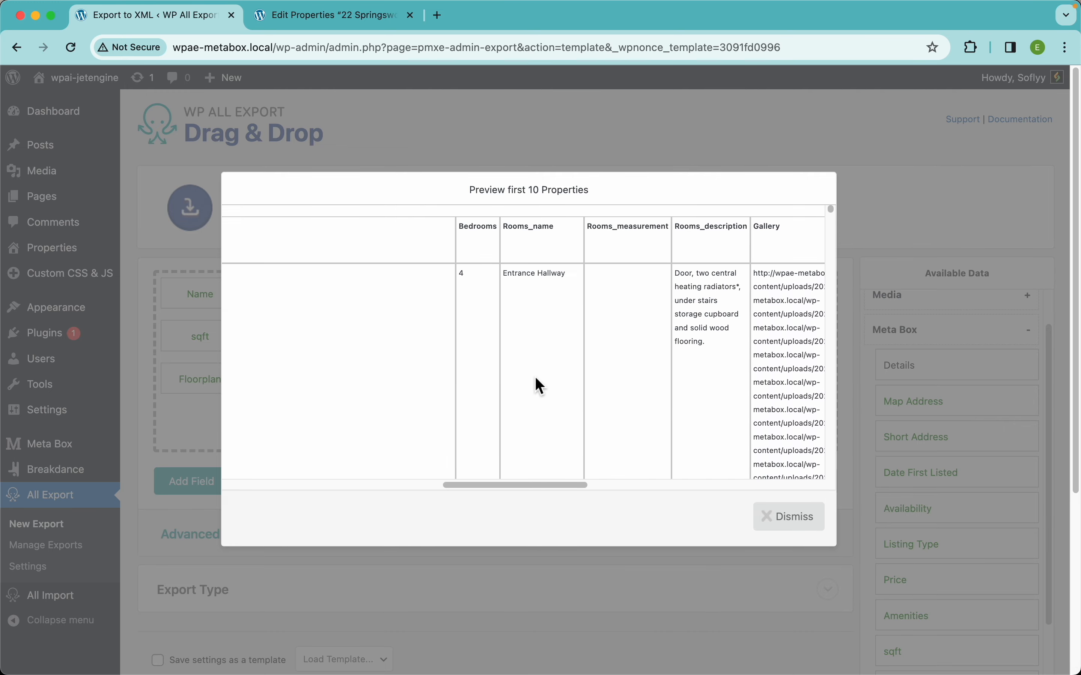
scroll(541, 362, "down", 8)
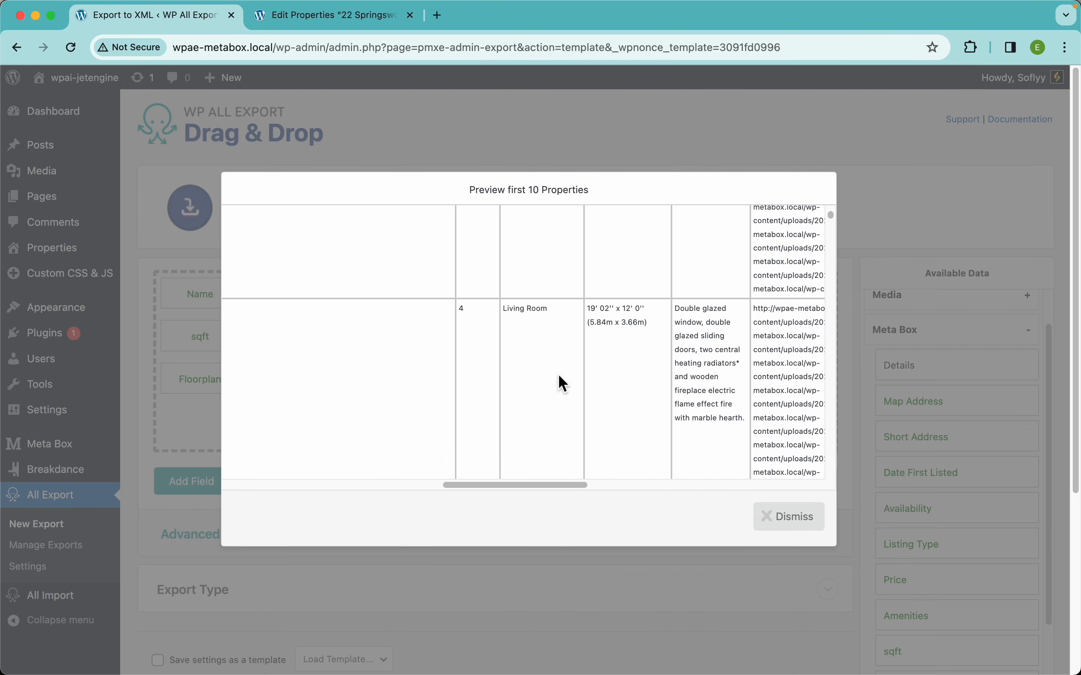
scroll(558, 368, "down", 10)
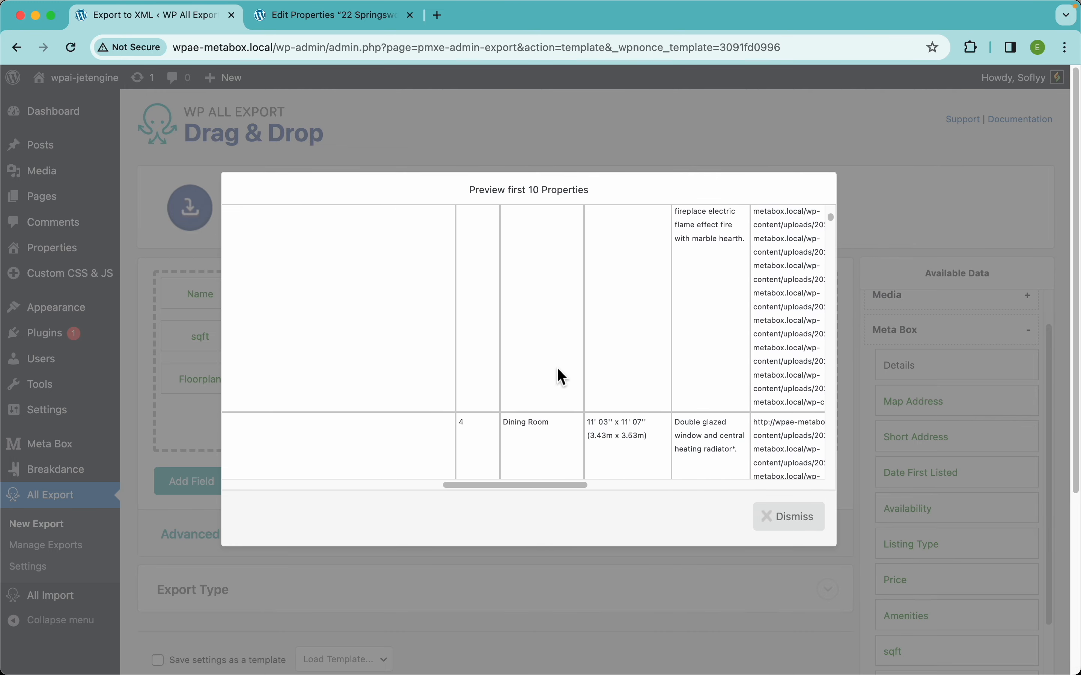
scroll(558, 369, "up", 15)
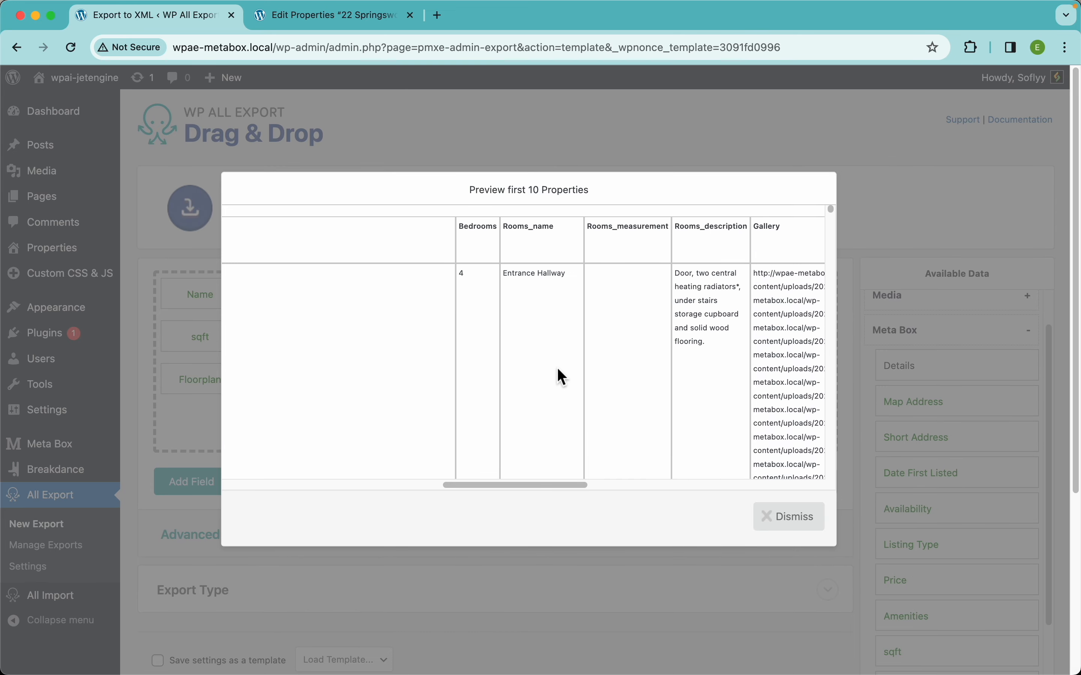
Close the export preview and expand the advanced options to examine the separator and CSV header row settings.
scroll(557, 368, "left", 8)
left_click(779, 517)
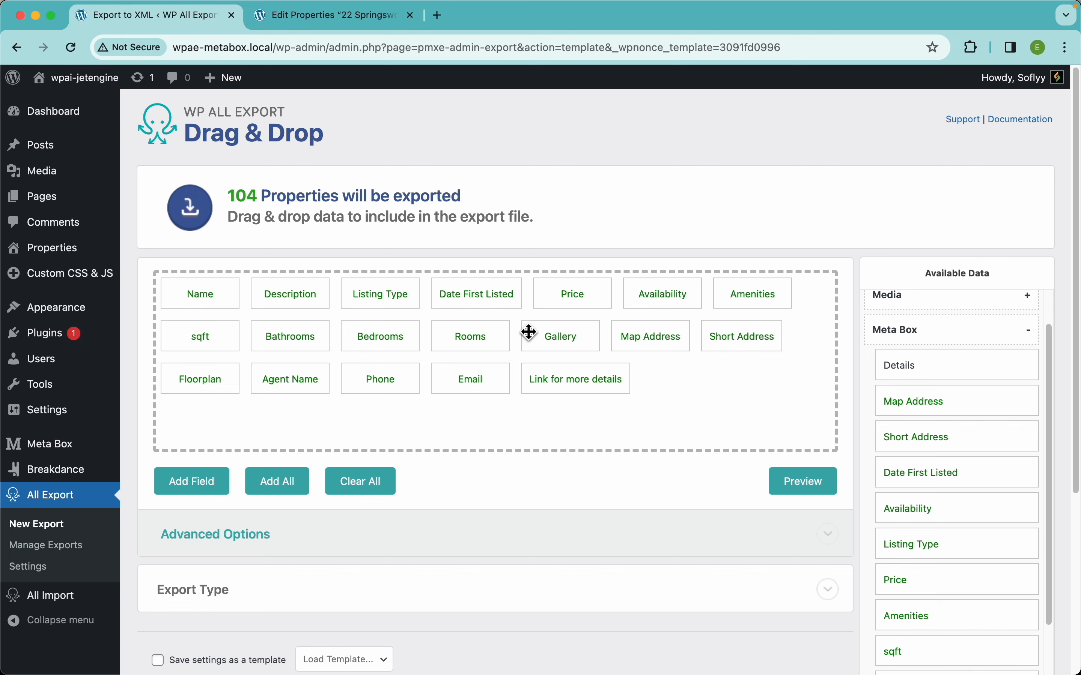
scroll(510, 358, "down", 3)
scroll(446, 366, "down", 3)
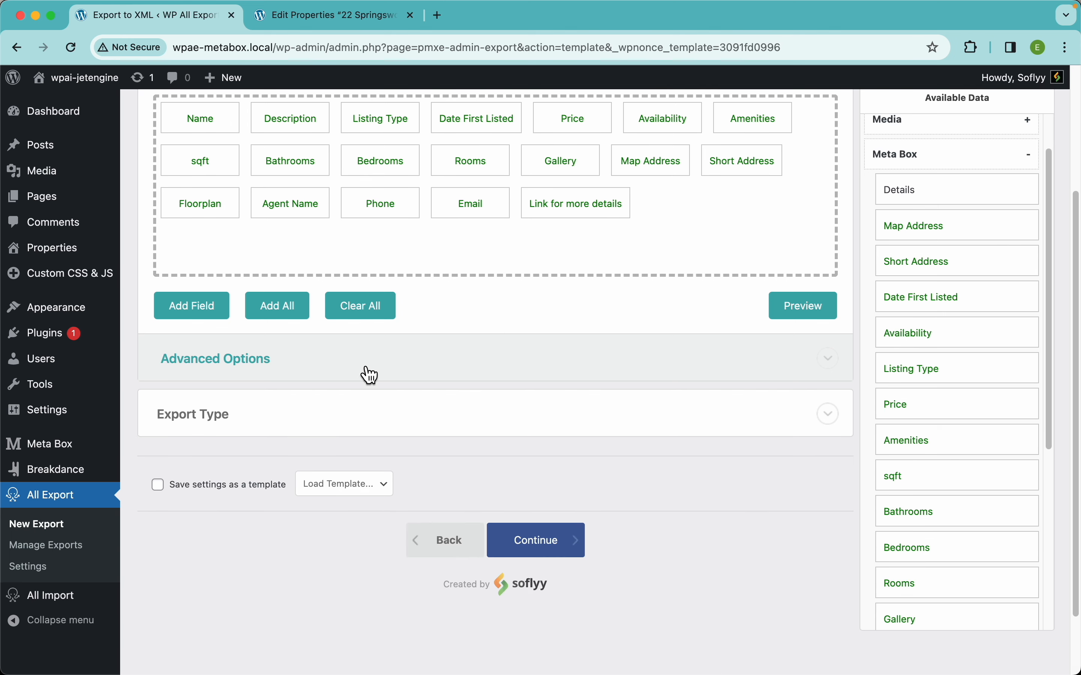
left_click(359, 371)
scroll(353, 368, "down", 4)
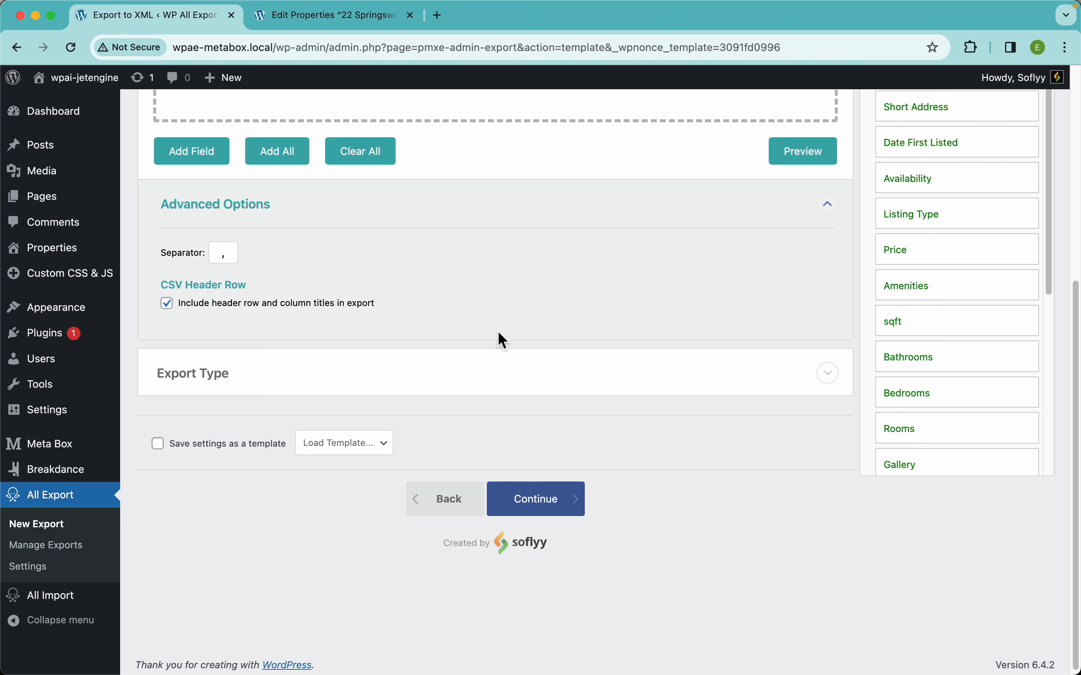
Review the spreadsheet file formats under the export type and switch the export type to Feed.
left_click(397, 389)
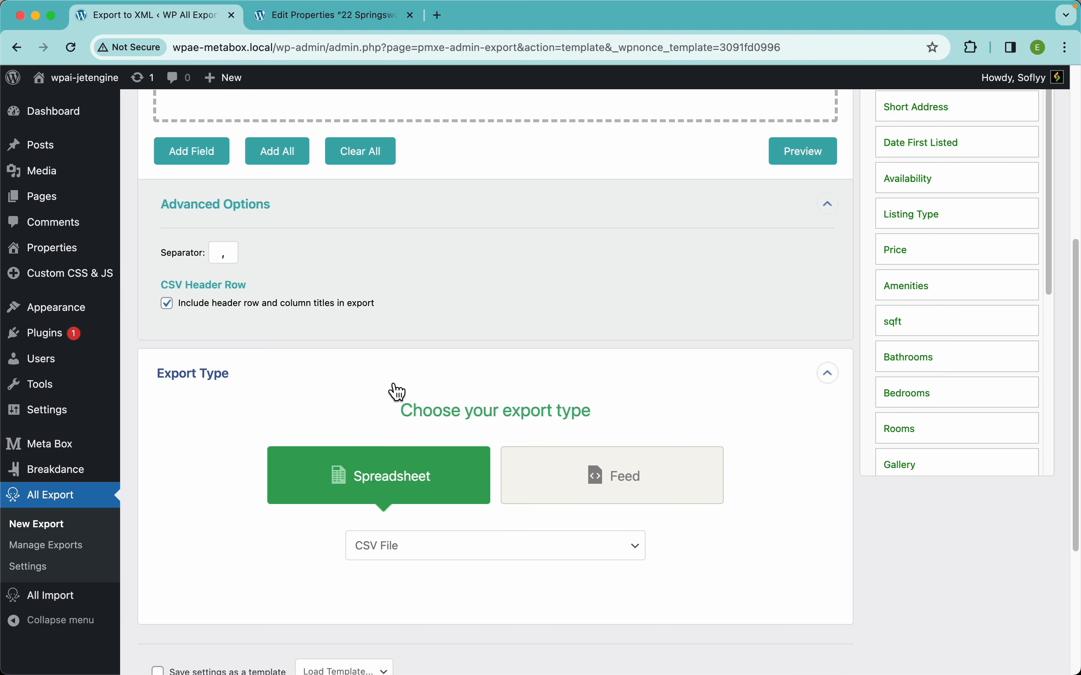
left_click(431, 558)
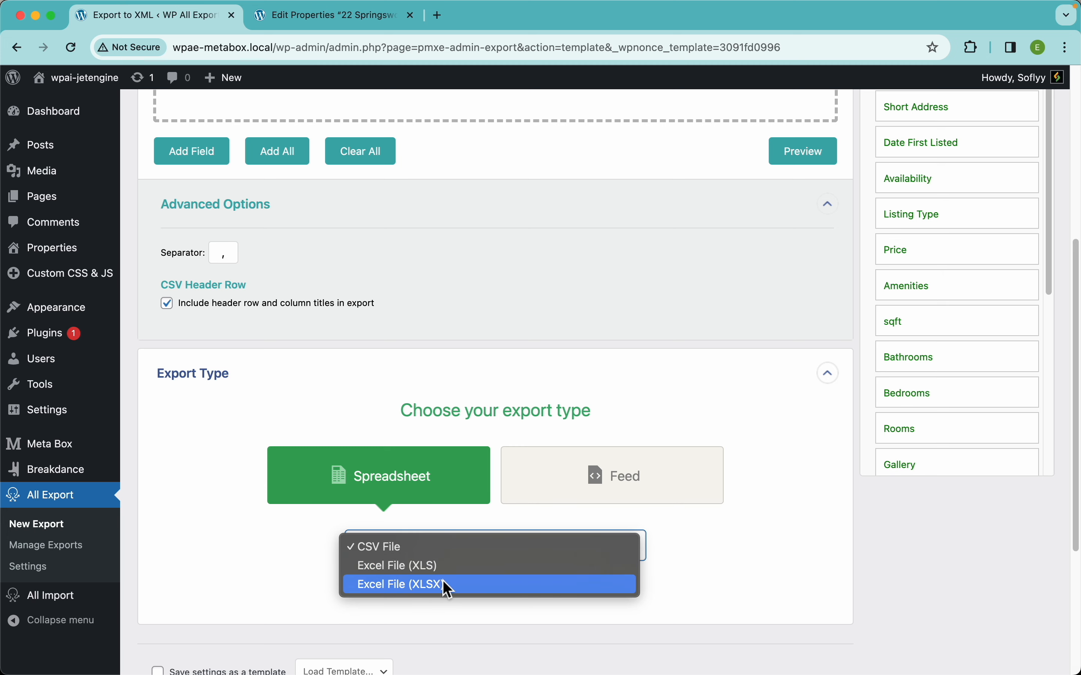
left_click(637, 477)
left_click(637, 478)
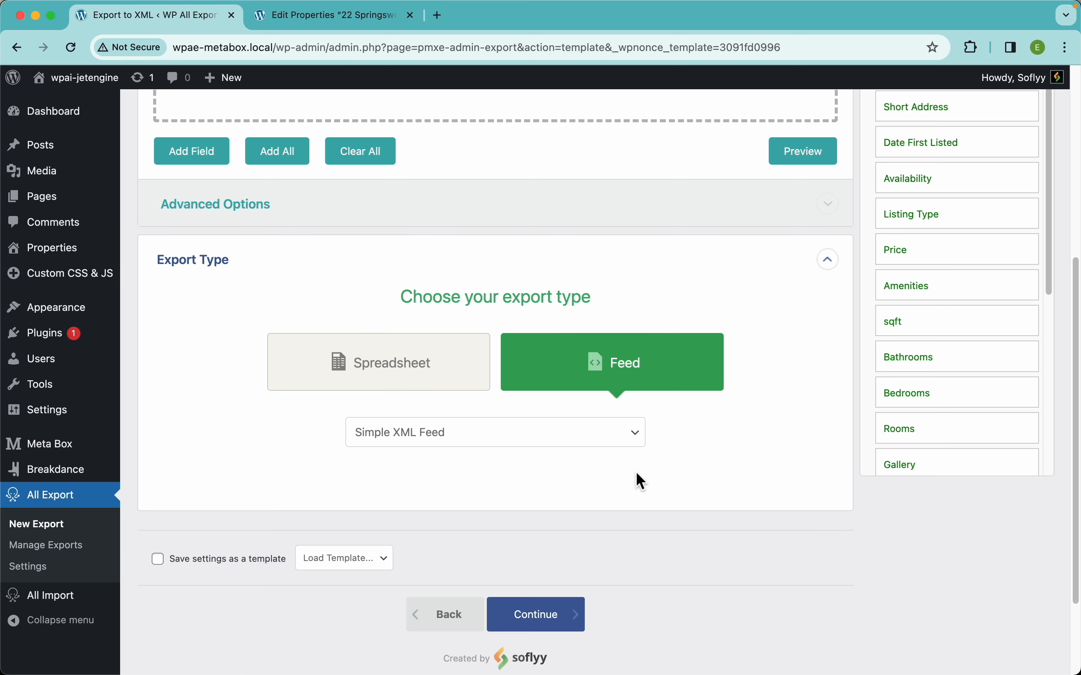
Preview the export as a Simple XML Feed, examine the property elements and nested Rooms rows, and close the preview.
scroll(712, 384, "up", 5)
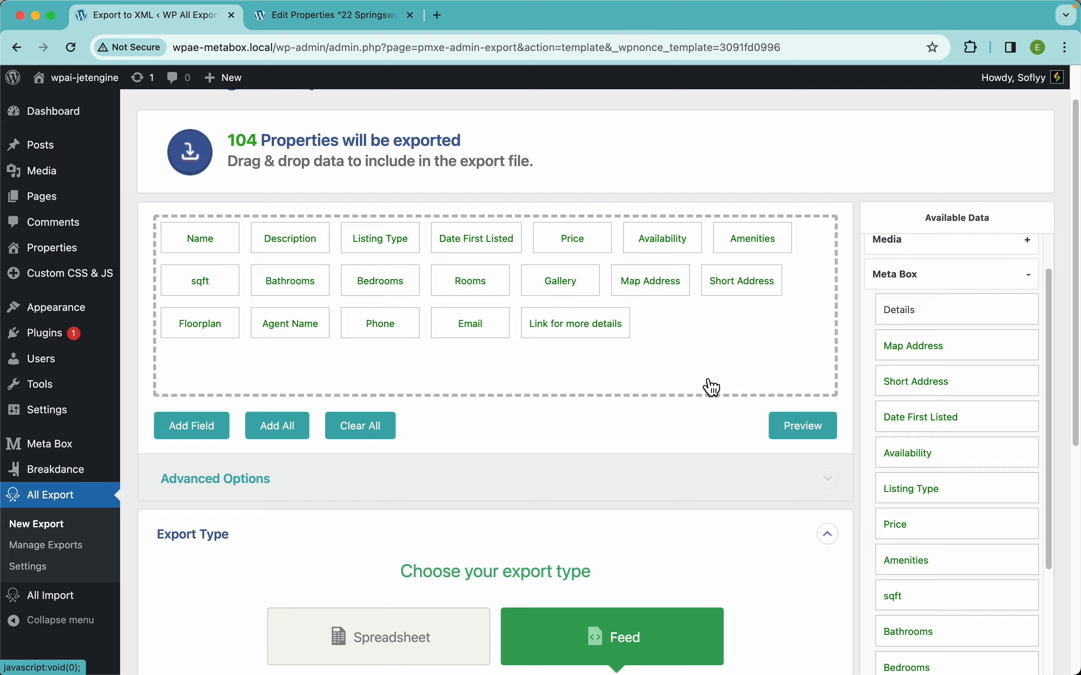
scroll(714, 387, "up", 1)
left_click(810, 469)
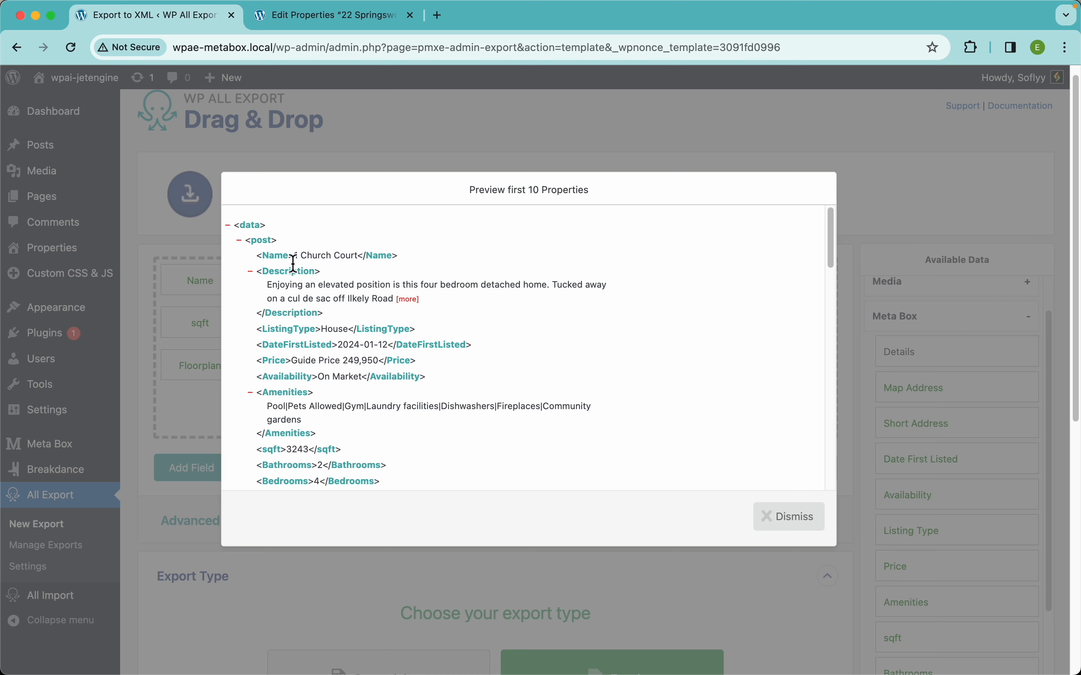
scroll(357, 355, "down", 10)
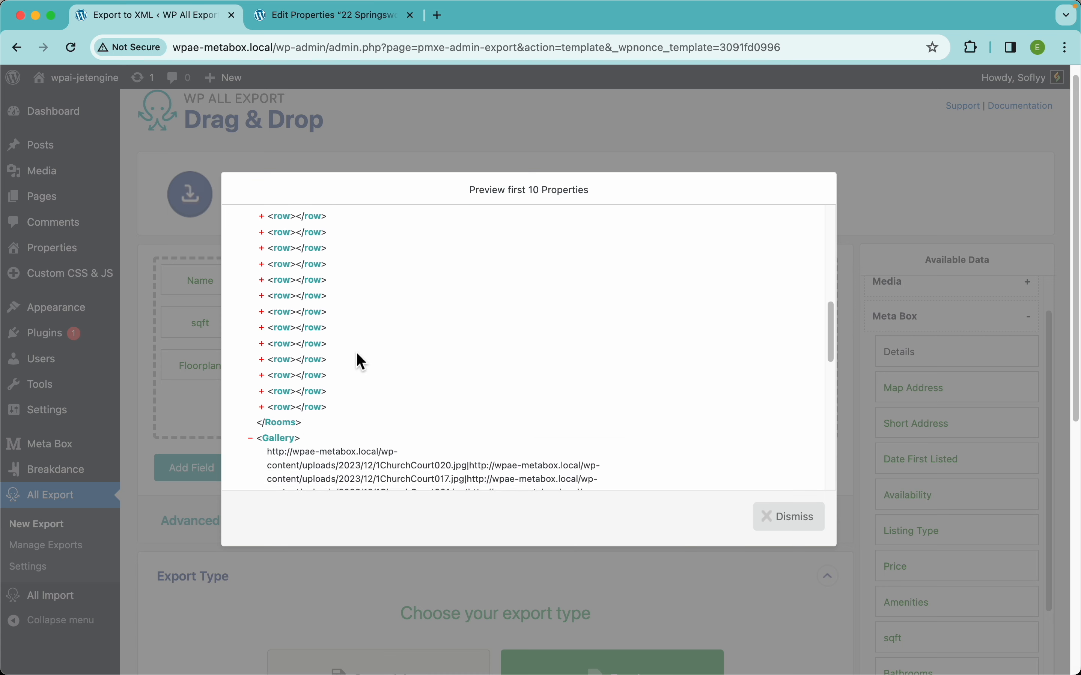
scroll(356, 355, "up", 9)
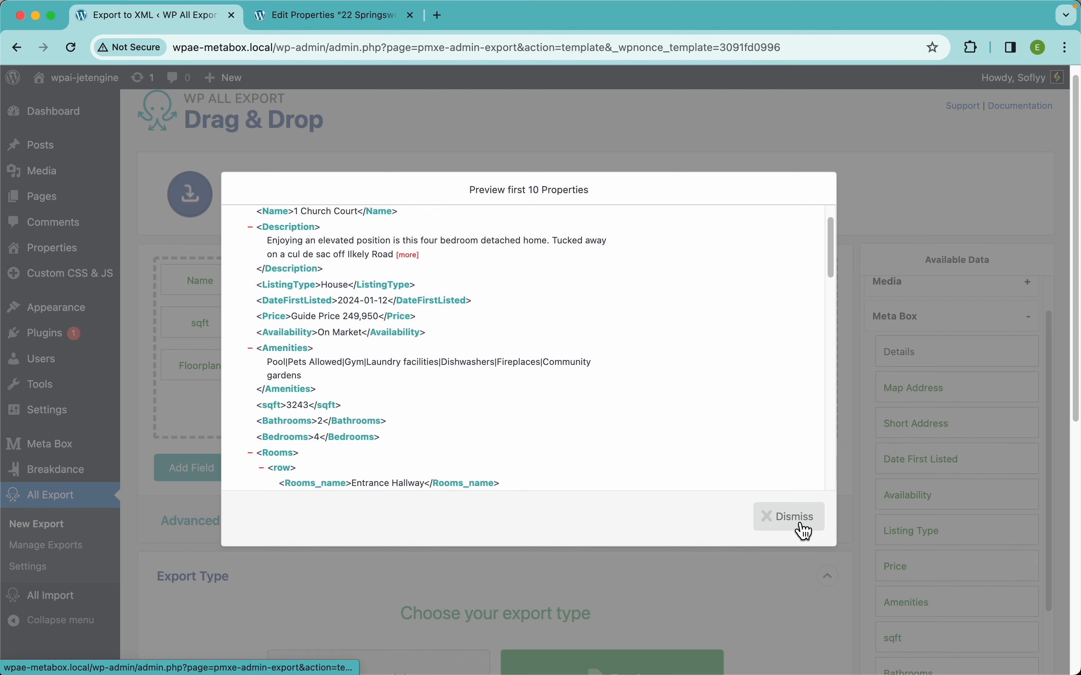
left_click(786, 523)
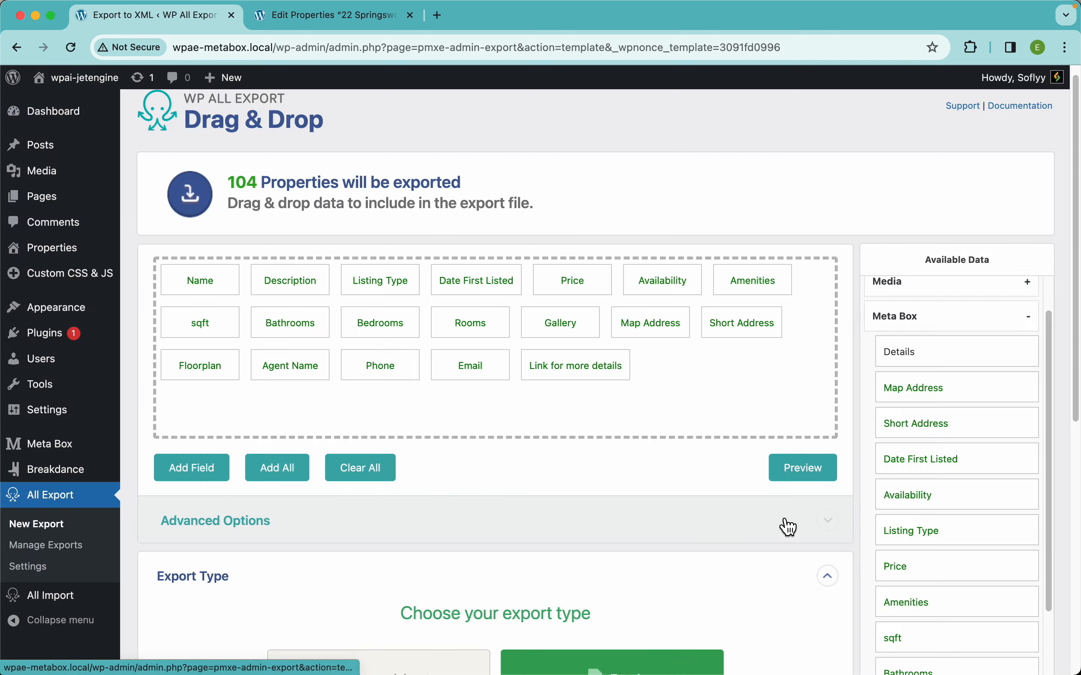
Review the available XML feed types and set the export type back to Spreadsheet with CSV File.
scroll(790, 527, "down", 5)
left_click(513, 487)
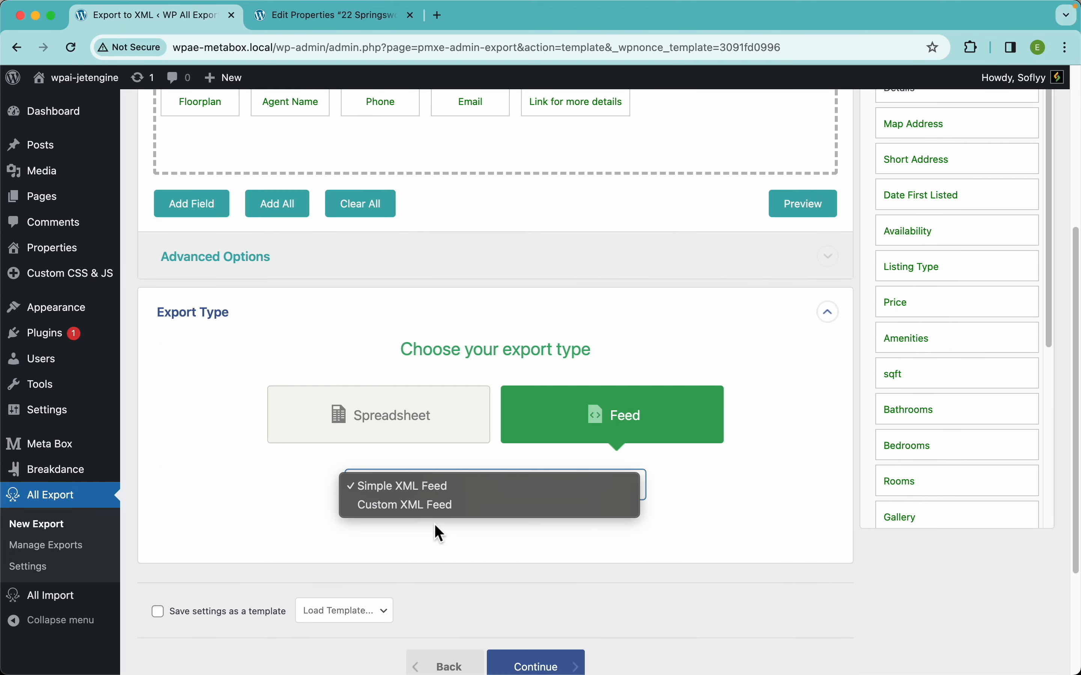
left_click(215, 491)
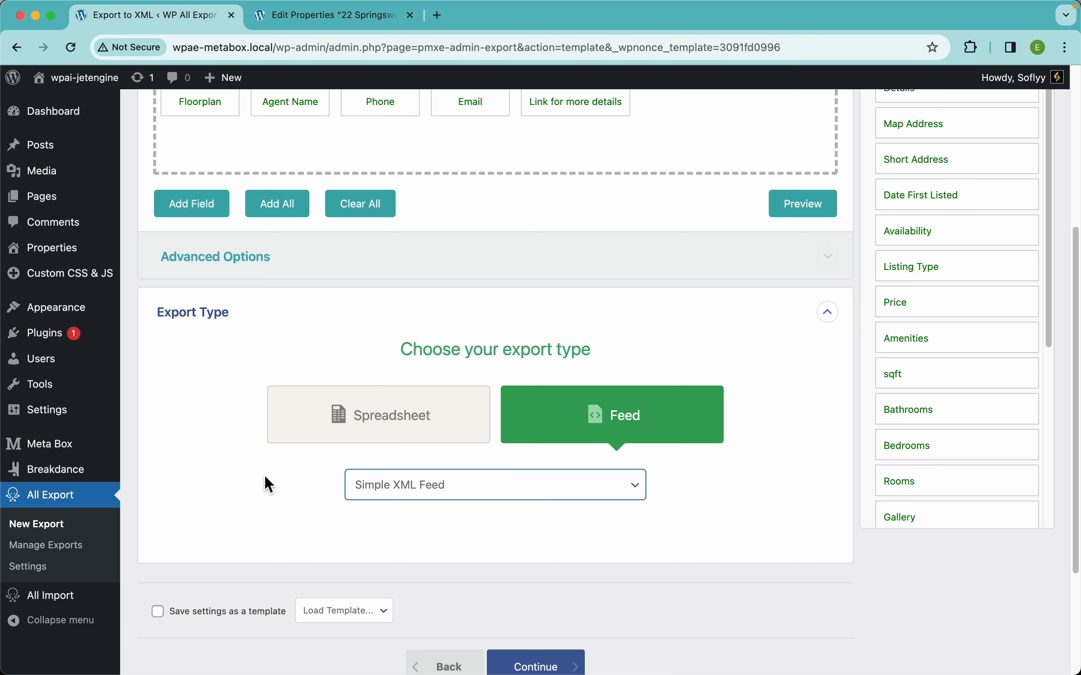
left_click(357, 436)
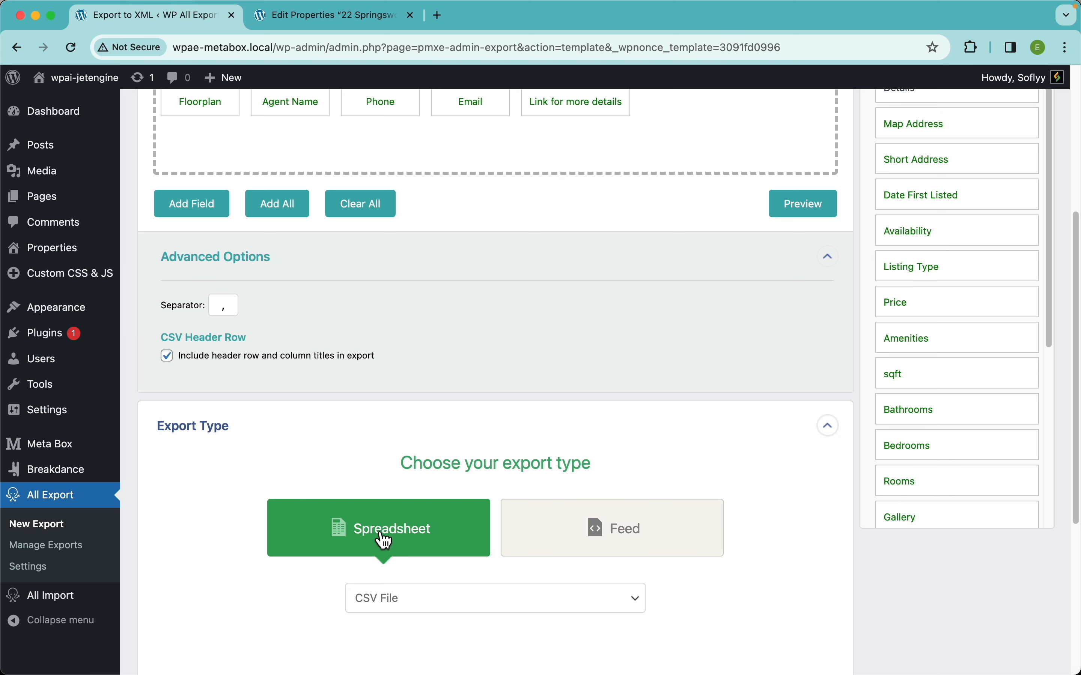
Collapse the advanced options and continue to the export settings with the CSV spreadsheet export.
double_click(234, 307)
left_click(226, 379)
left_click(254, 270)
scroll(432, 356, "down", 4)
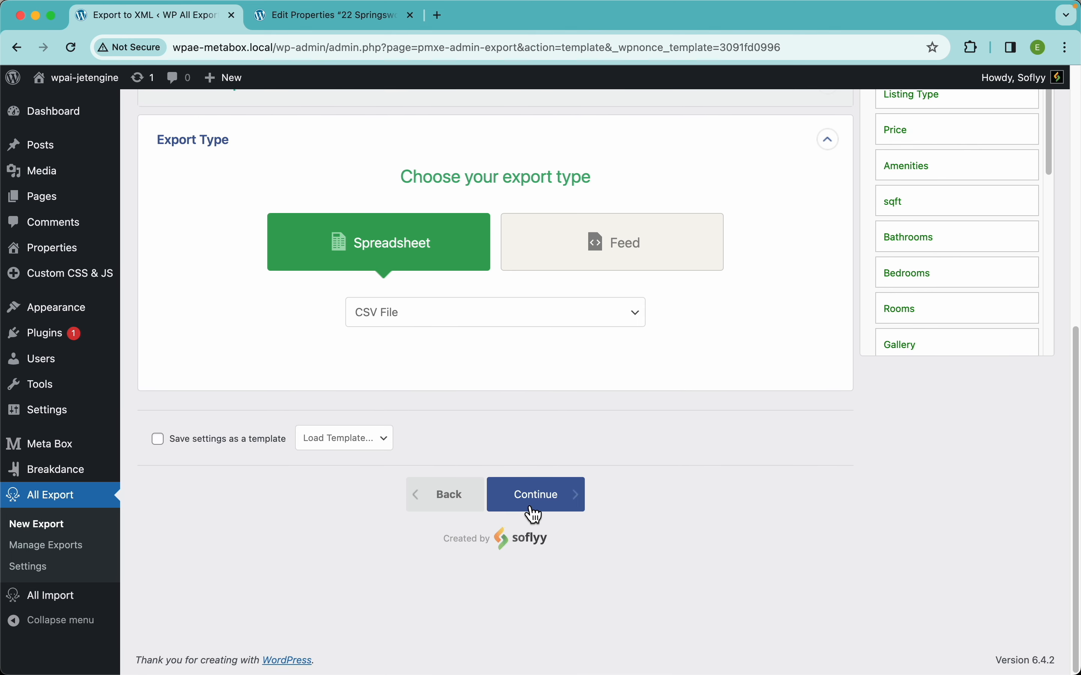
left_click(553, 505)
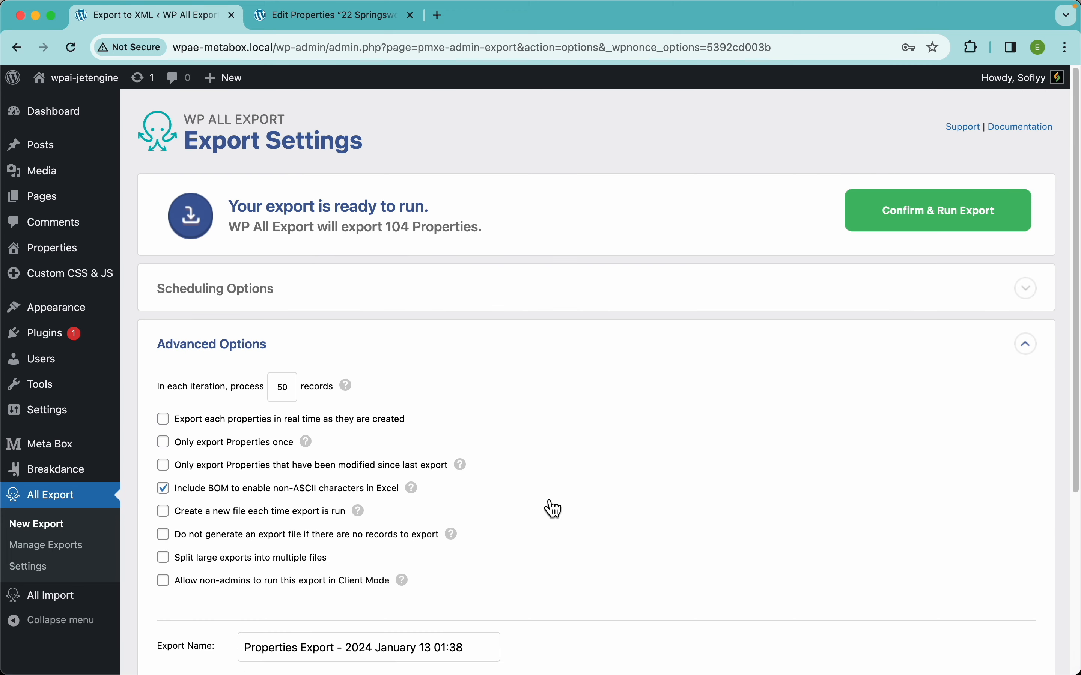
Set up automatic scheduling for the export to run every week on Monday at 12:00am.
left_click(345, 307)
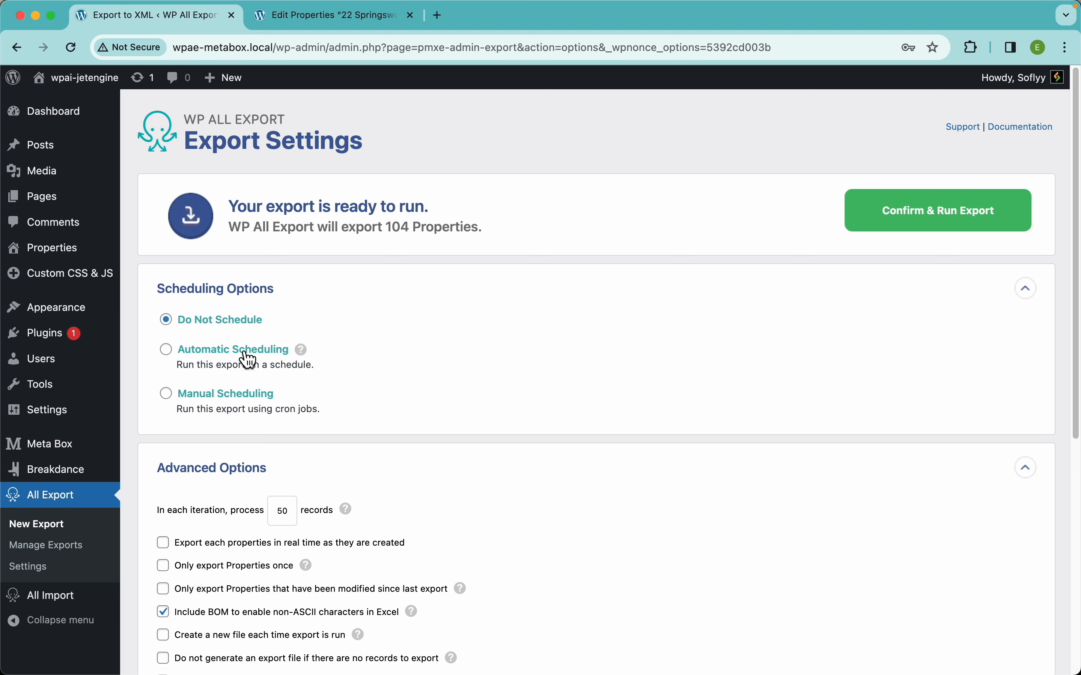
left_click(212, 357)
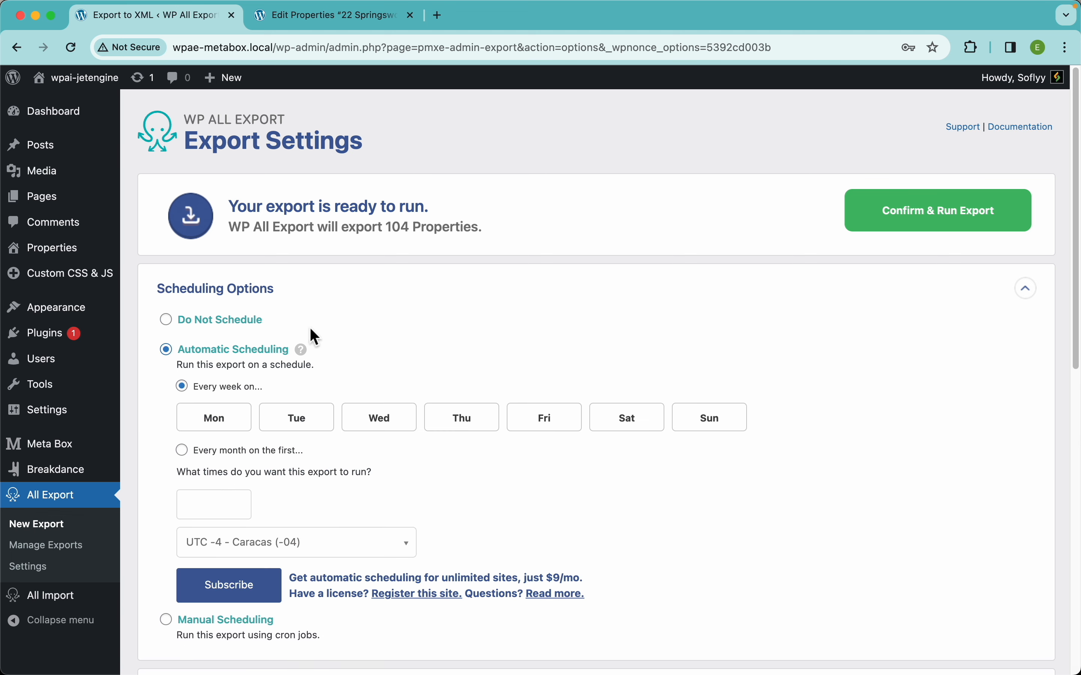
left_click(209, 422)
left_click(295, 418)
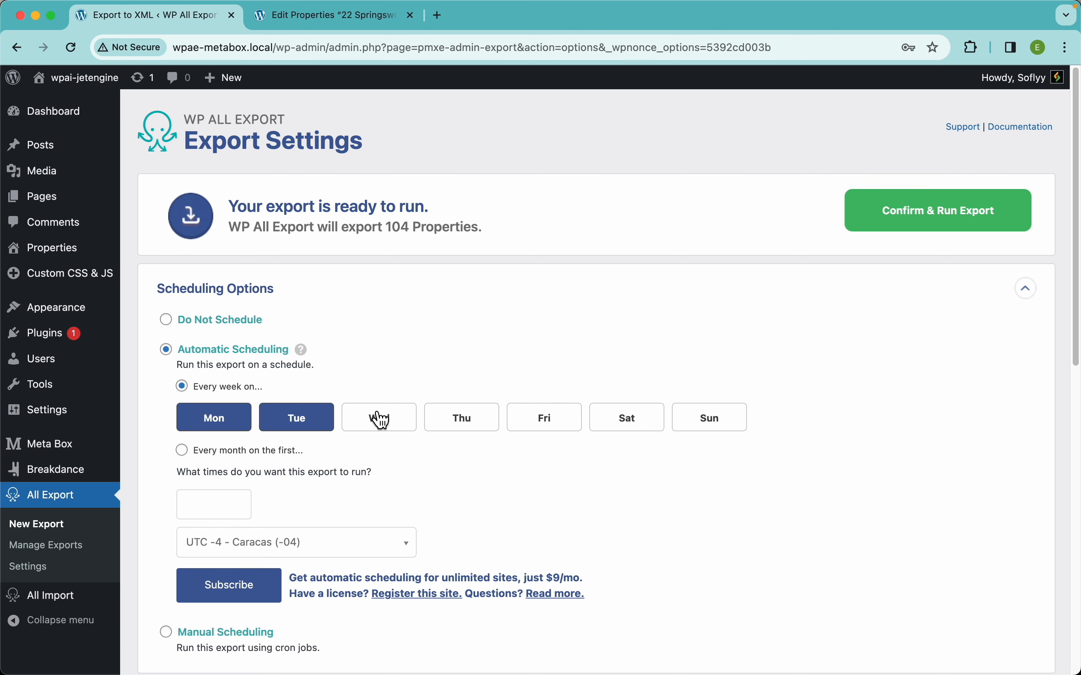
left_click(378, 419)
left_click(378, 422)
left_click(317, 426)
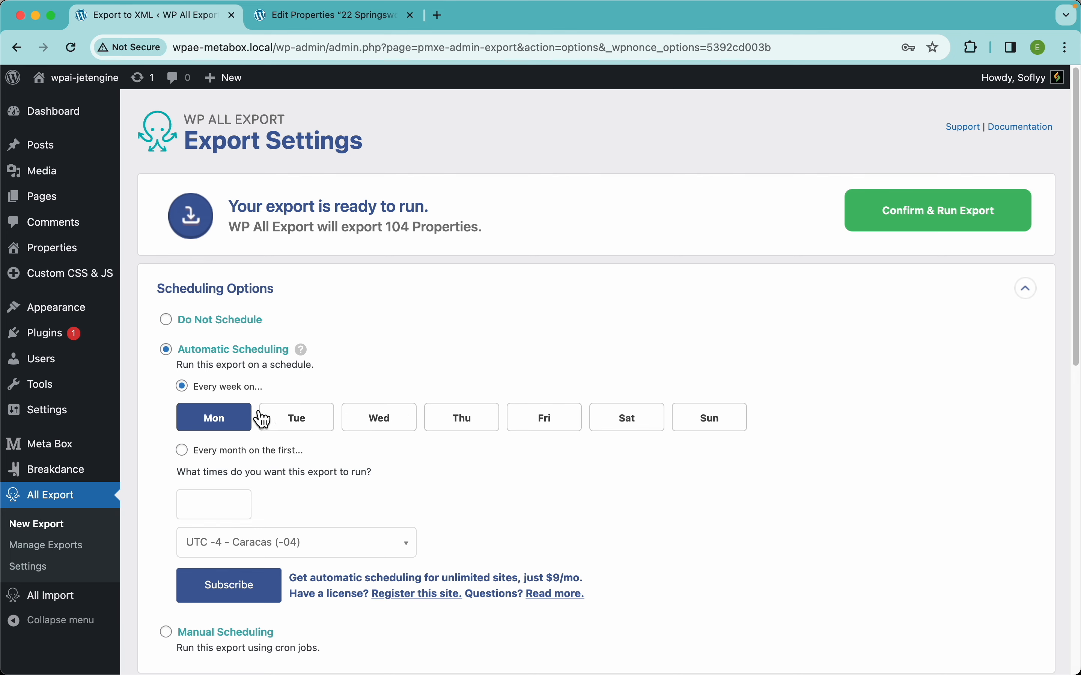
scroll(277, 413, "down", 3)
left_click(234, 392)
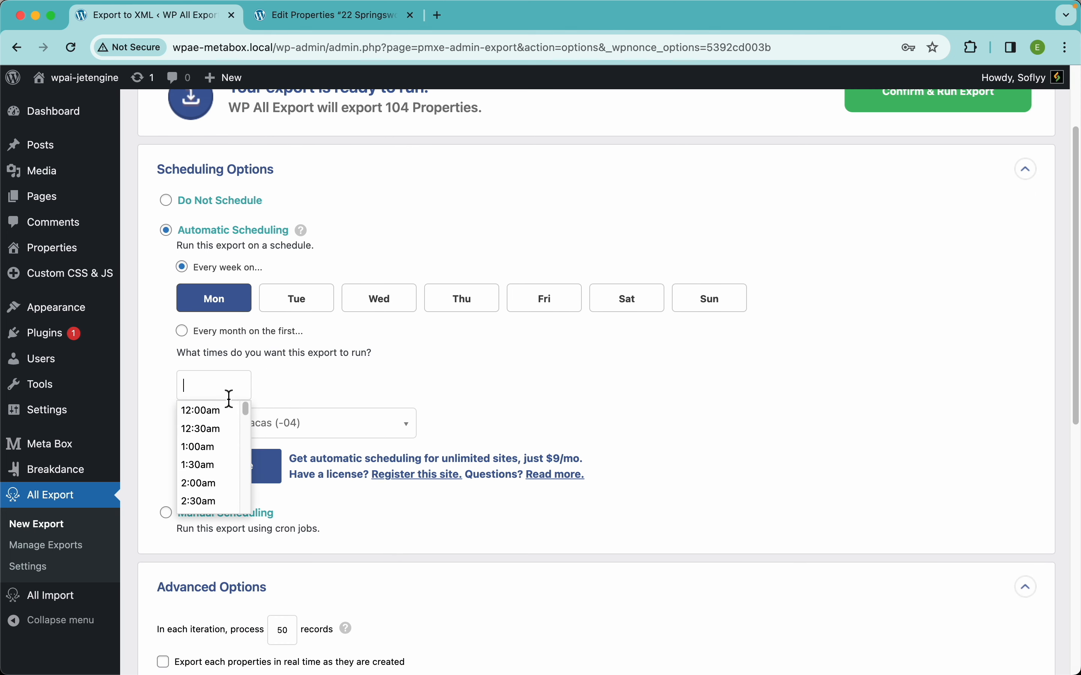
left_click(221, 410)
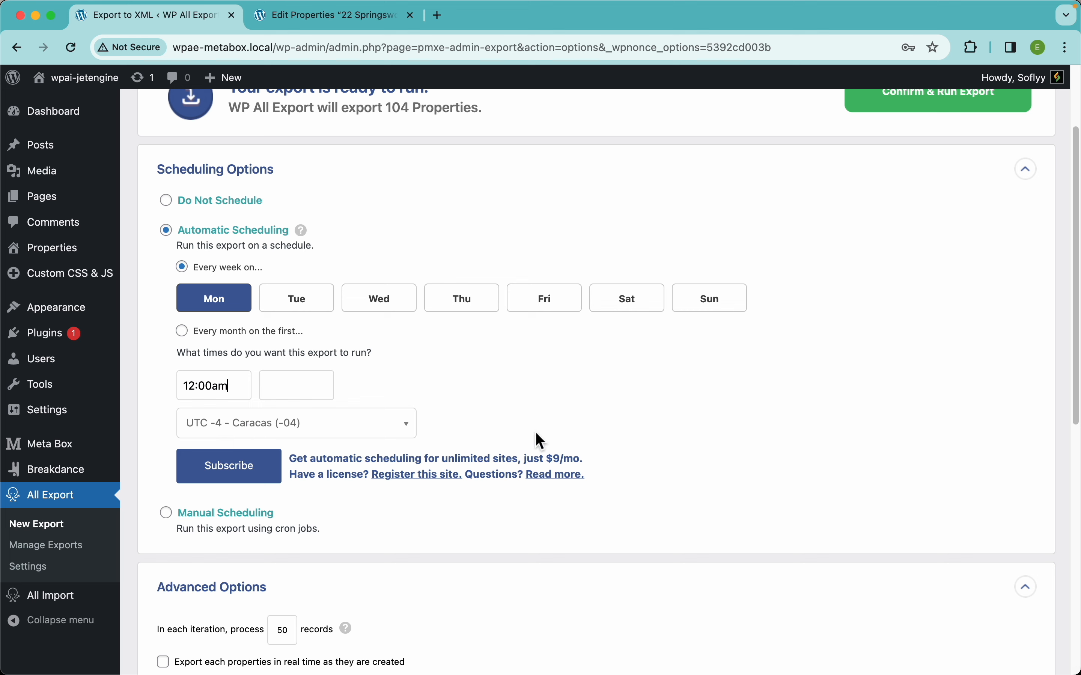
Choose Manual Scheduling to examine its cron URLs, return the export to Do Not Schedule and collapse the scheduling options.
scroll(472, 463, "down", 5)
scroll(473, 463, "down", 1)
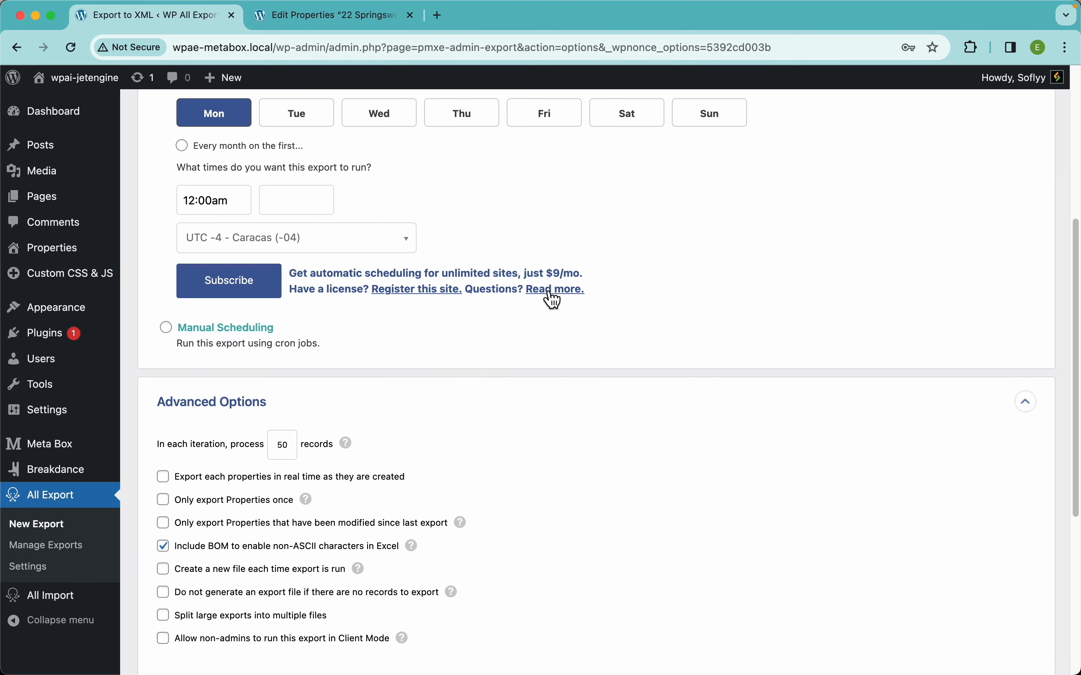
left_click(231, 335)
scroll(411, 301, "up", 3)
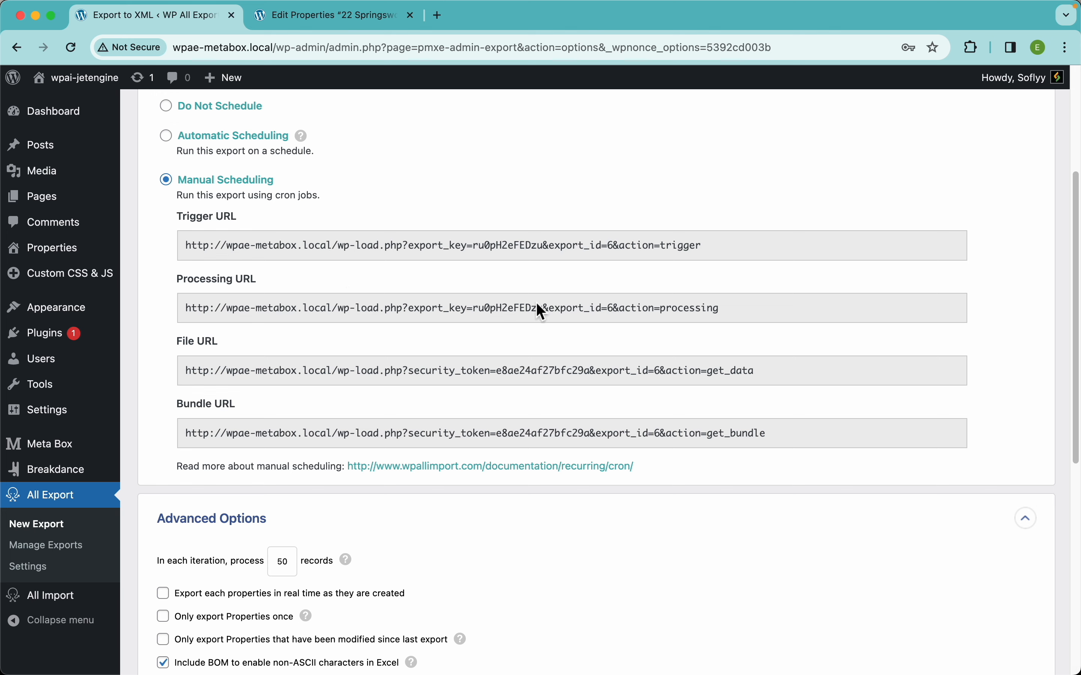
scroll(348, 287, "up", 3)
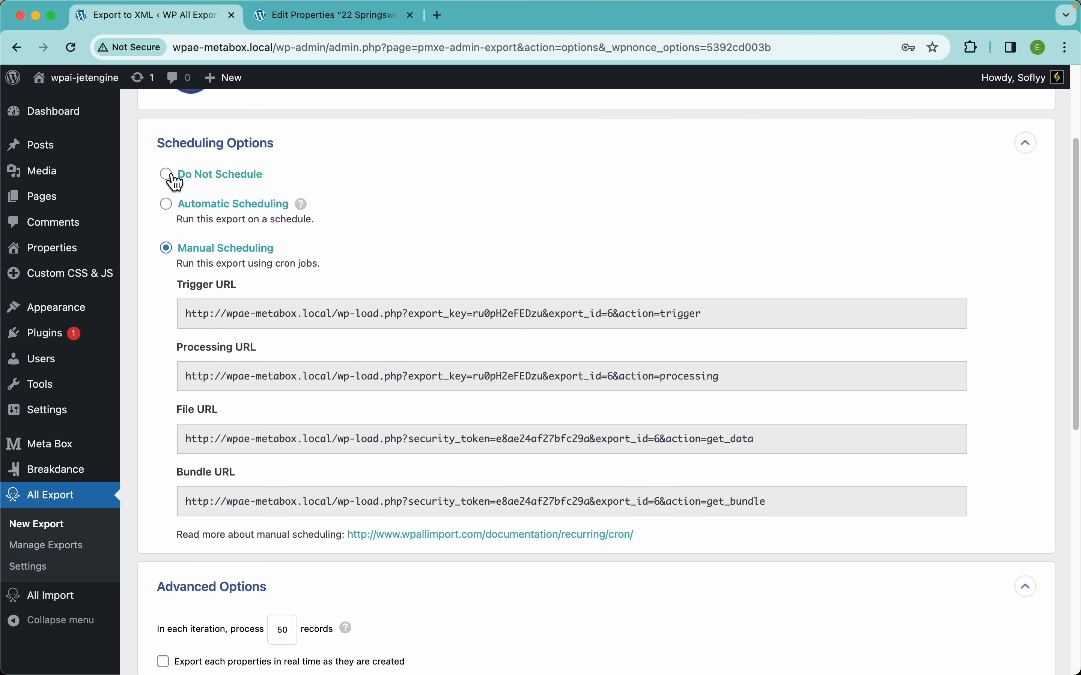
left_click(168, 176)
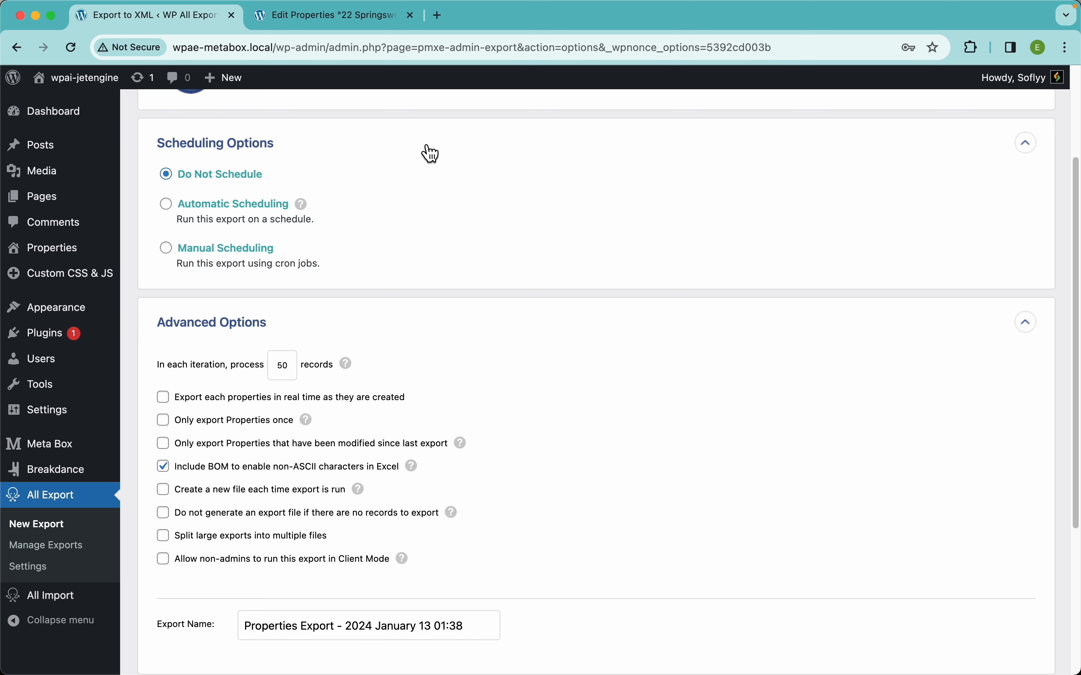
left_click(350, 154)
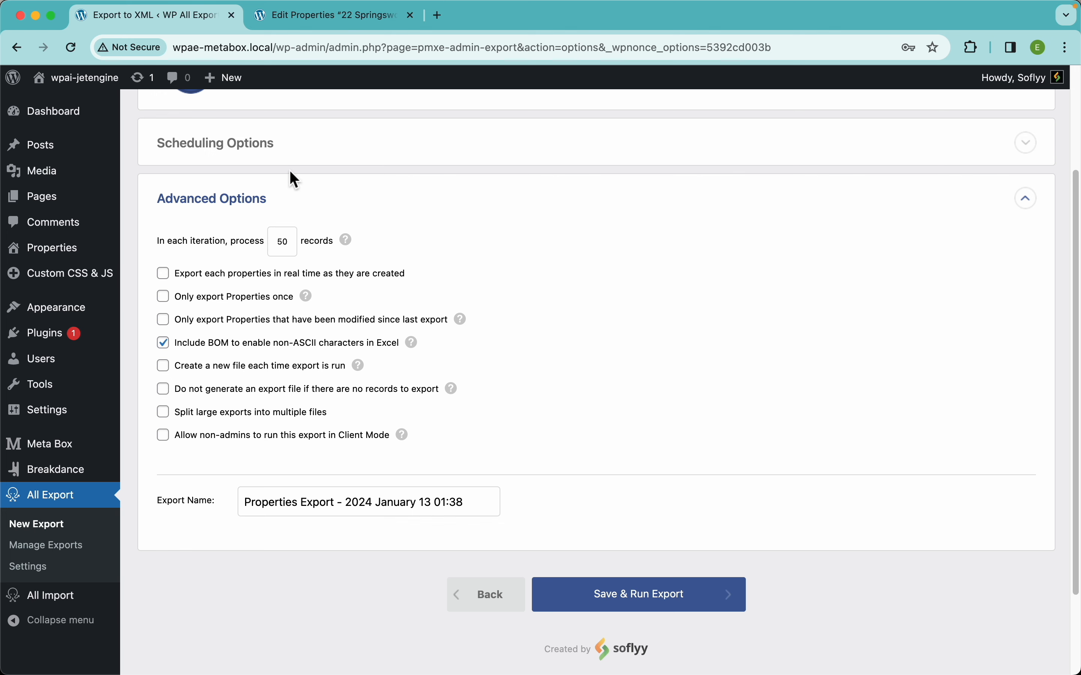
Enable exporting each property in real time as it is created and read the real-time exports documentation in a new tab.
scroll(496, 233, "down", 3)
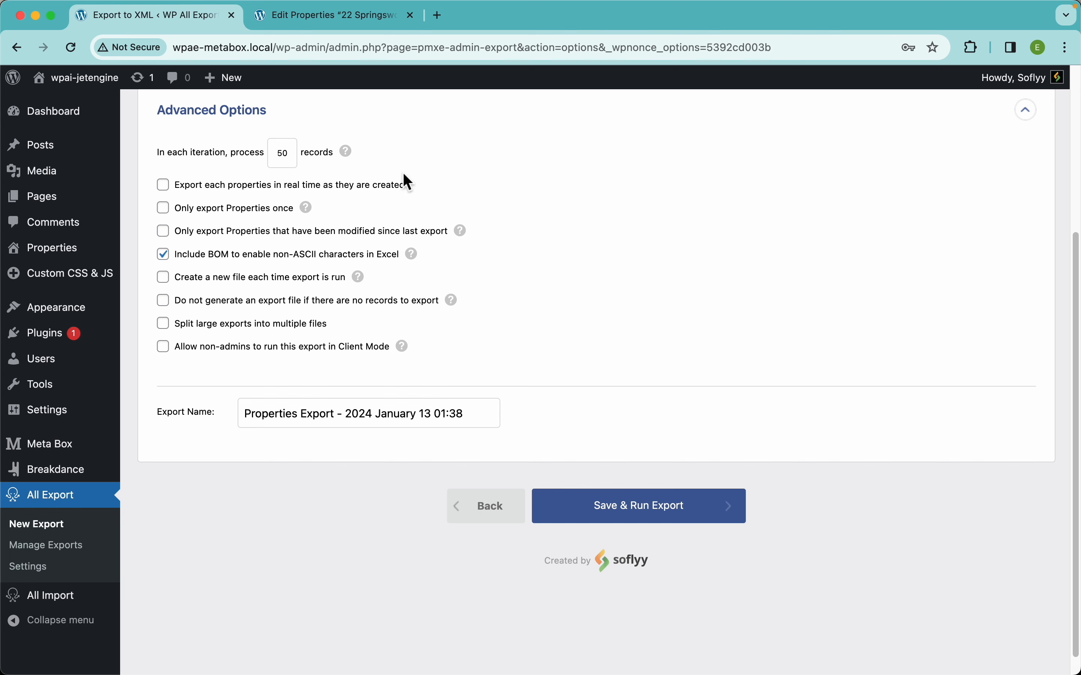
left_click(388, 187)
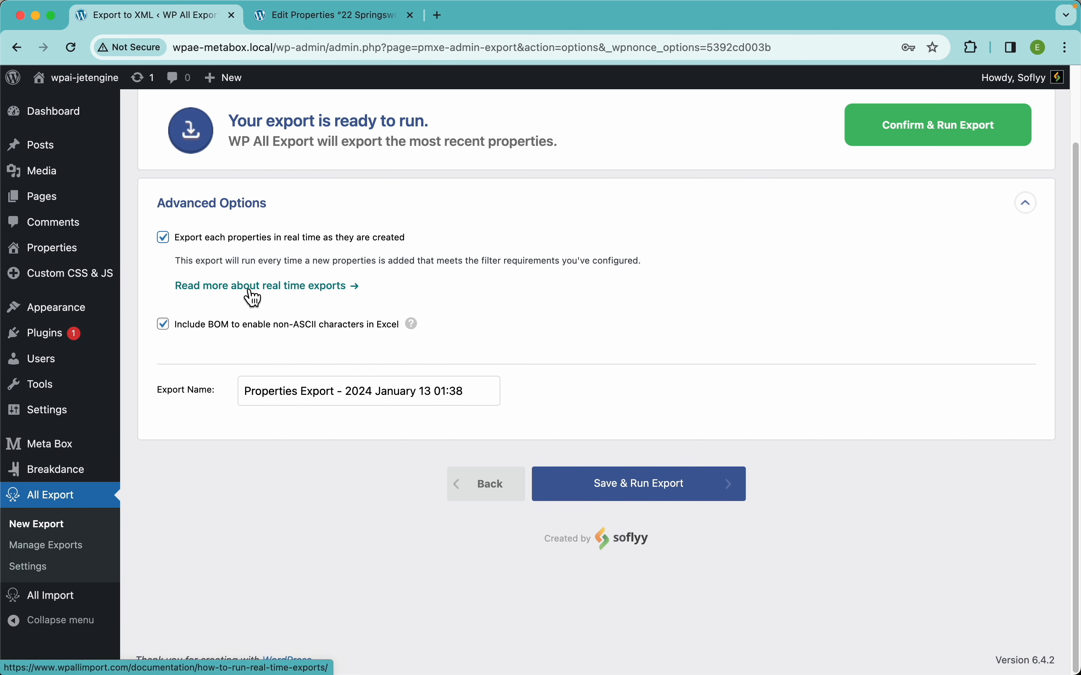
right_click(246, 292)
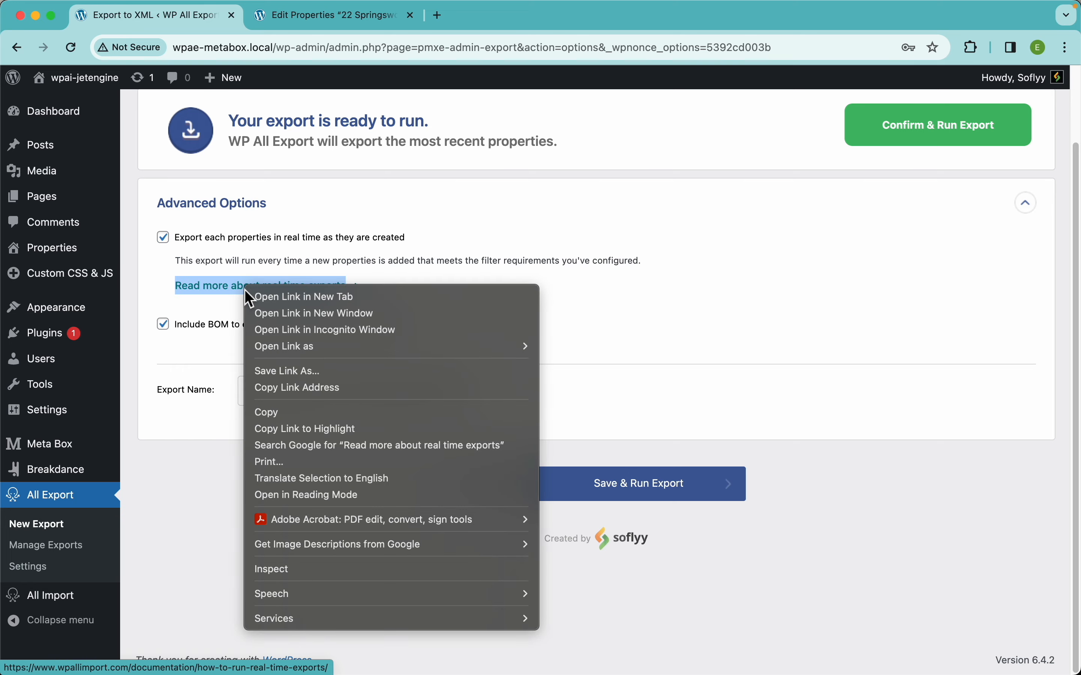
left_click(275, 297)
left_click(302, 20)
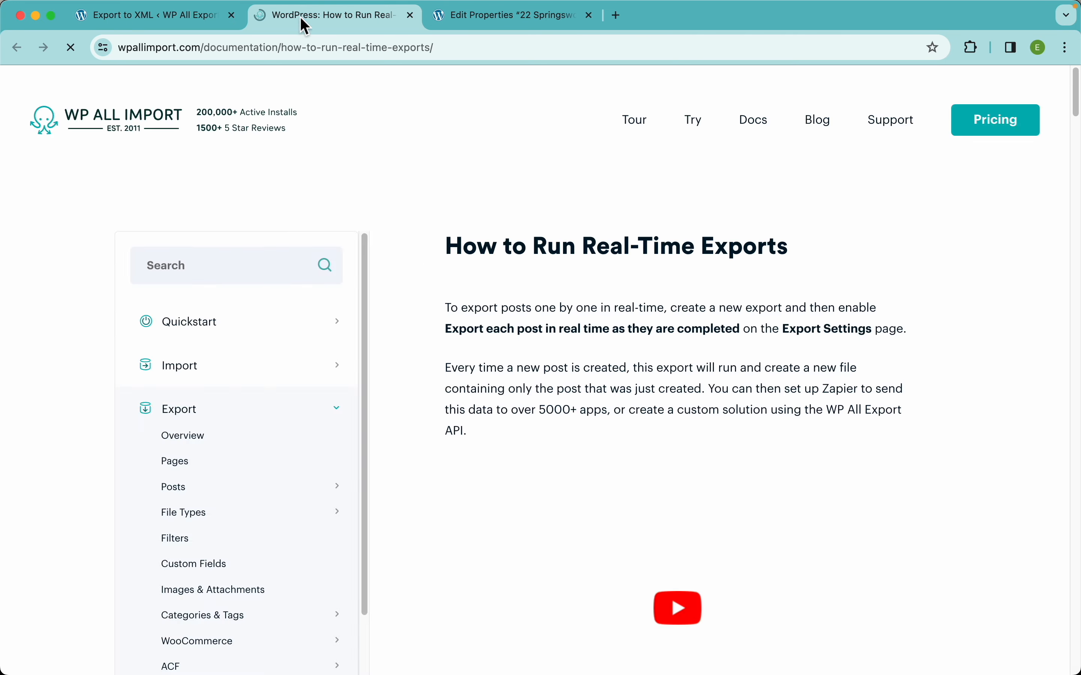
scroll(546, 323, "down", 4)
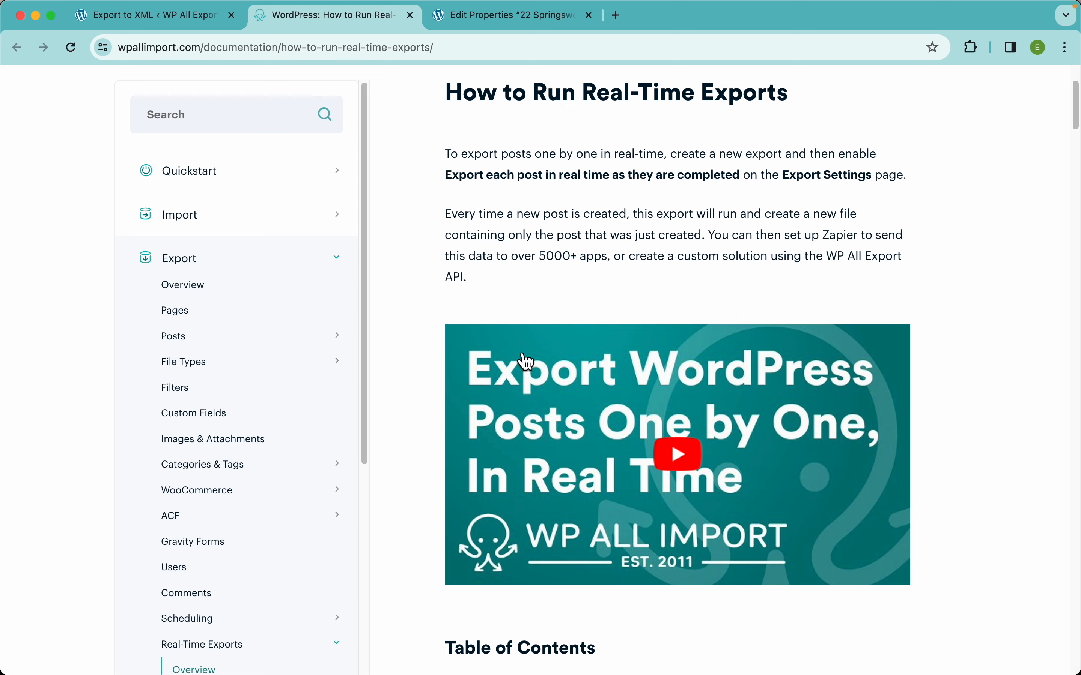
Return to the export settings and disable exporting each property in real time.
left_click(159, 26)
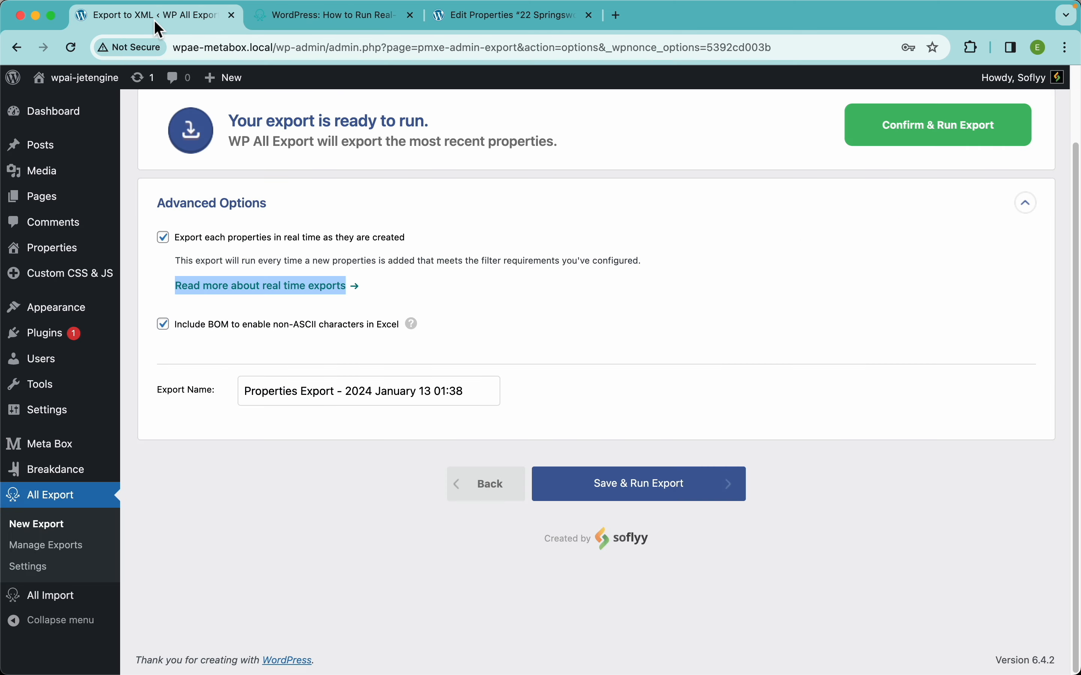
left_click(211, 238)
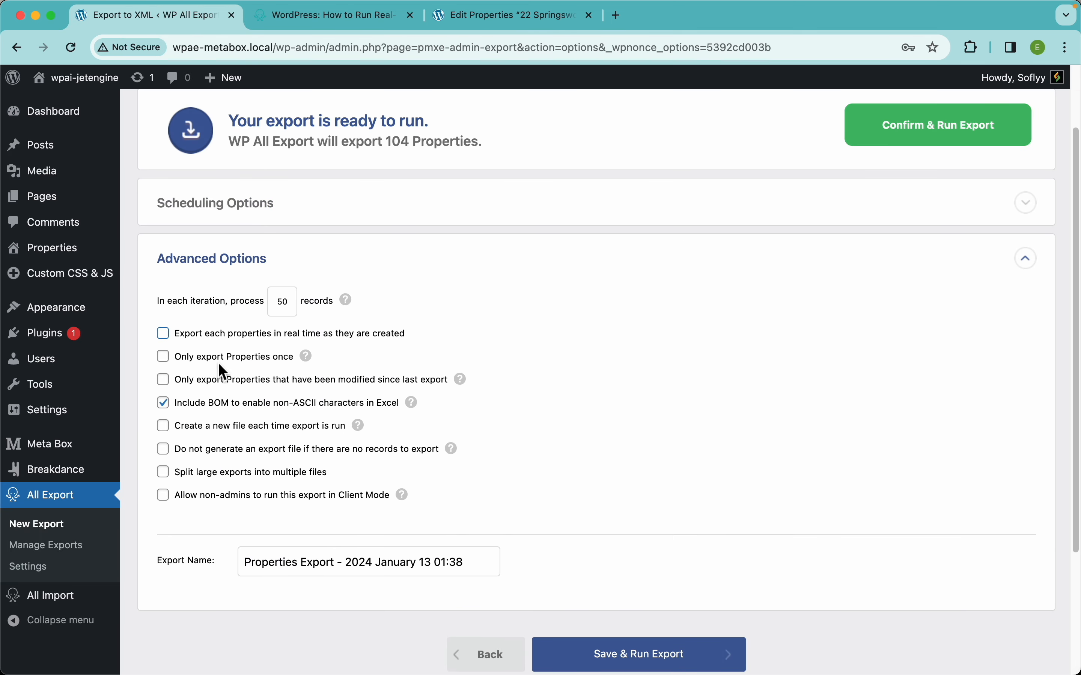
scroll(328, 360, "down", 3)
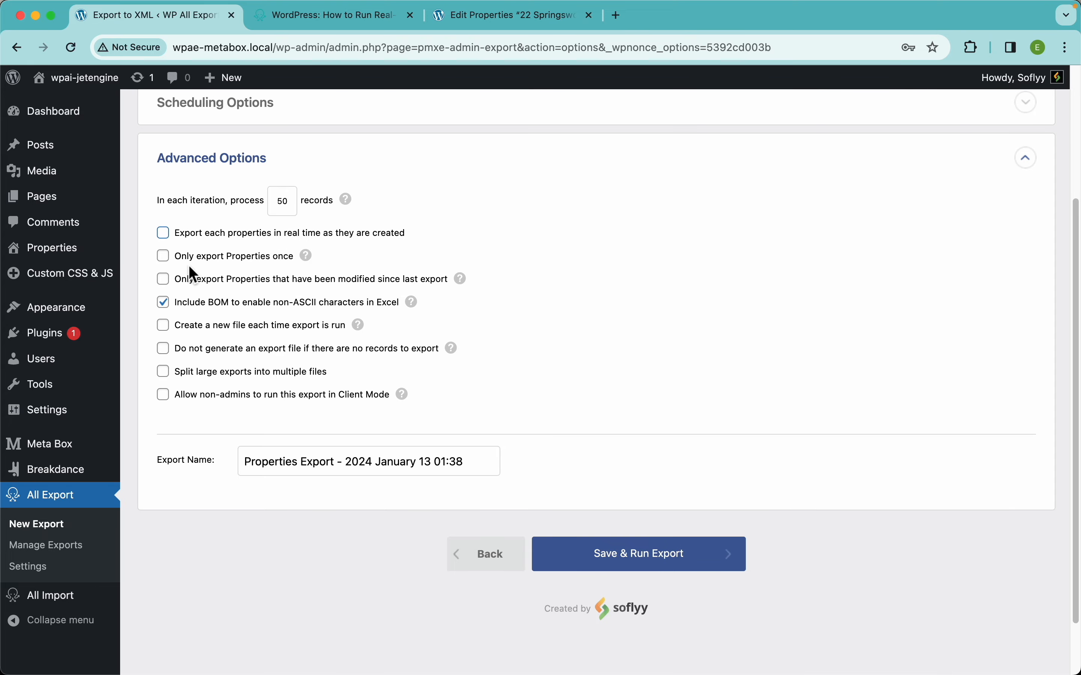
Open the All Export settings in a new browser tab and select the Editor role for Client Mode access.
mouse_move(316, 267)
mouse_move(407, 400)
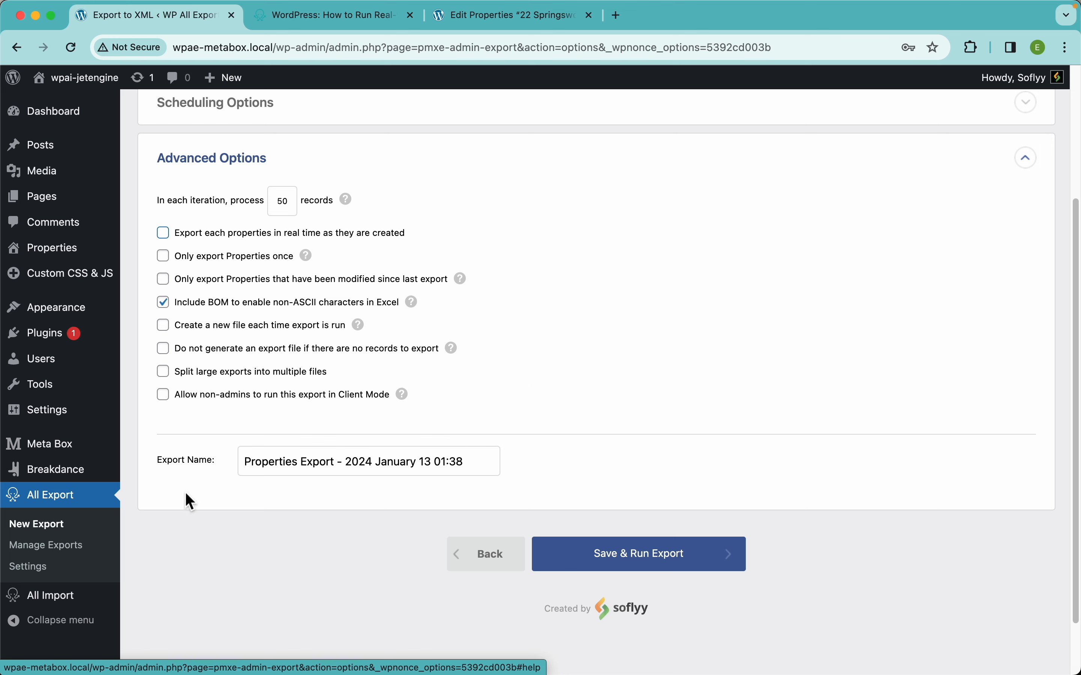
right_click(40, 567)
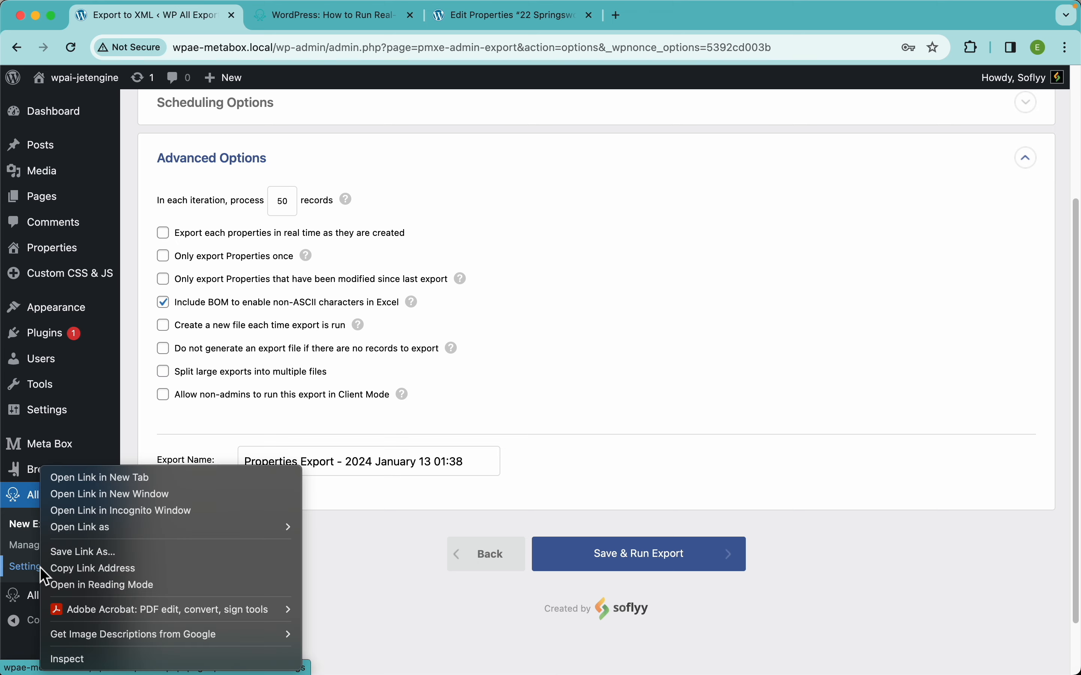
left_click(104, 478)
left_click_drag(471, 16, 329, 16)
scroll(343, 321, "down", 10)
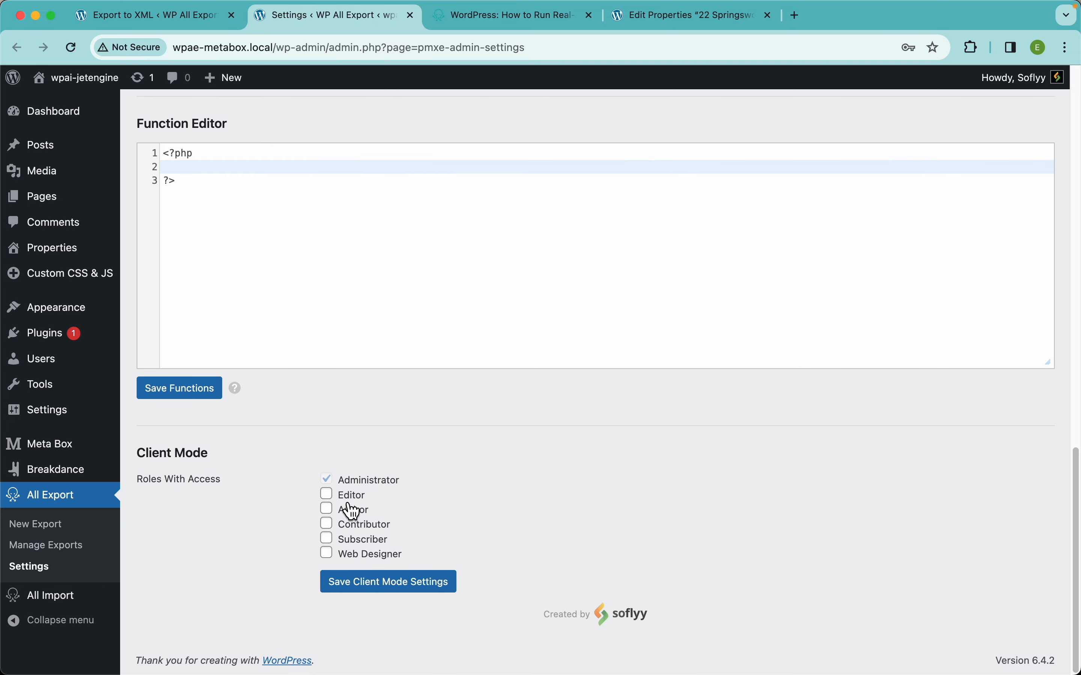
left_click(349, 497)
Return to the export settings, allow non-admins to run this export in Client Mode, and turn that option off again.
left_click(191, 20)
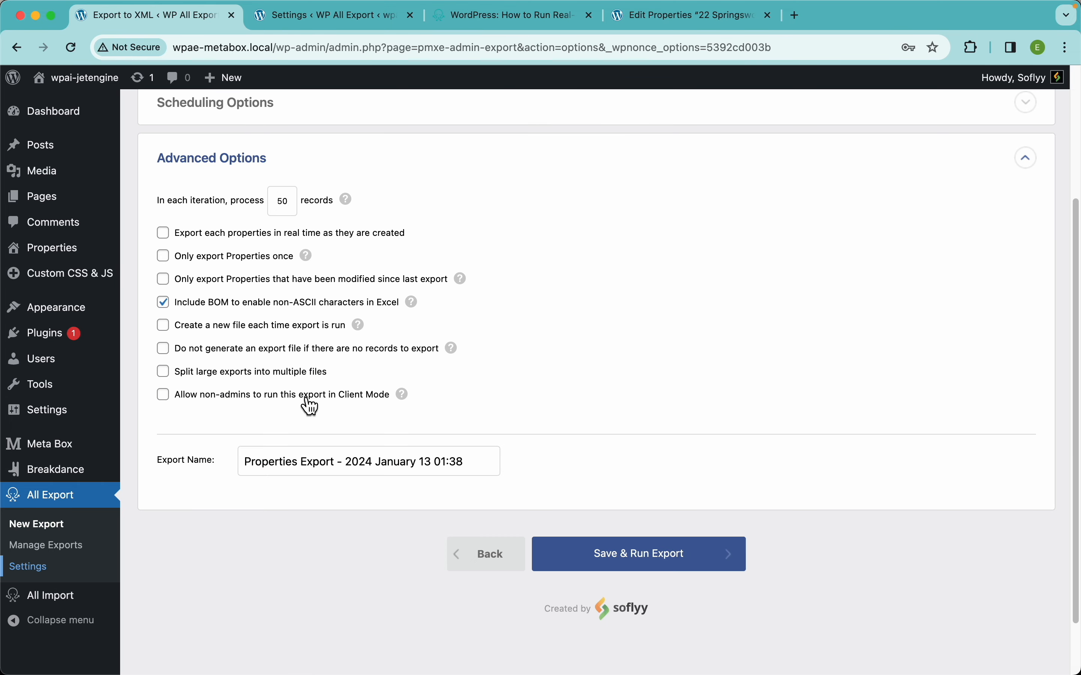
left_click(235, 396)
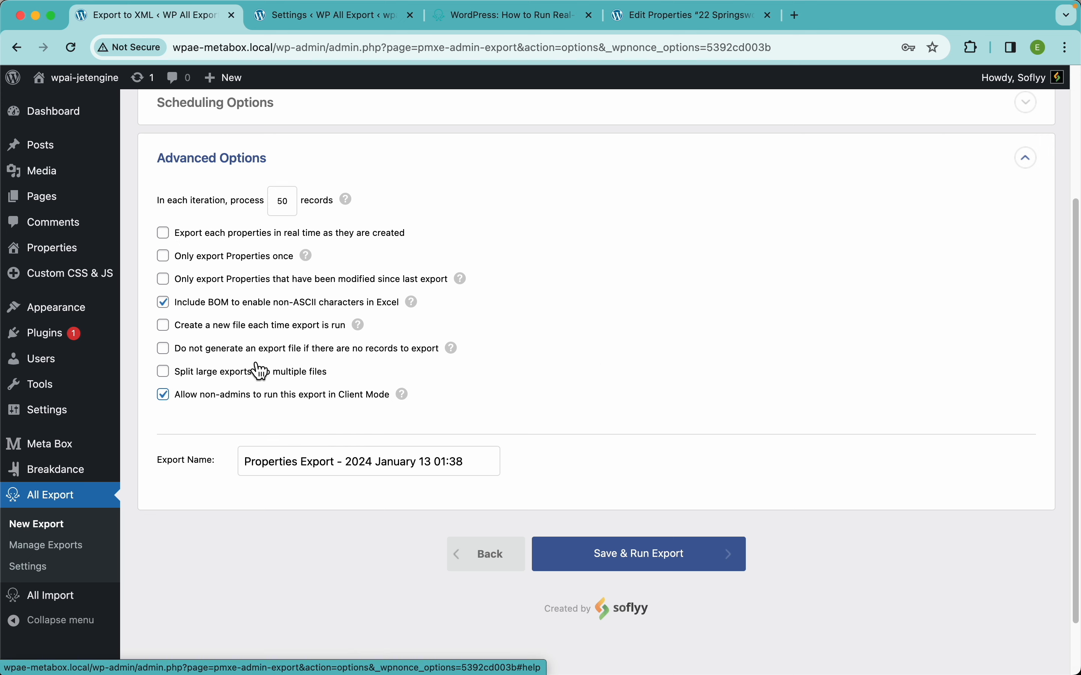
mouse_move(51, 197)
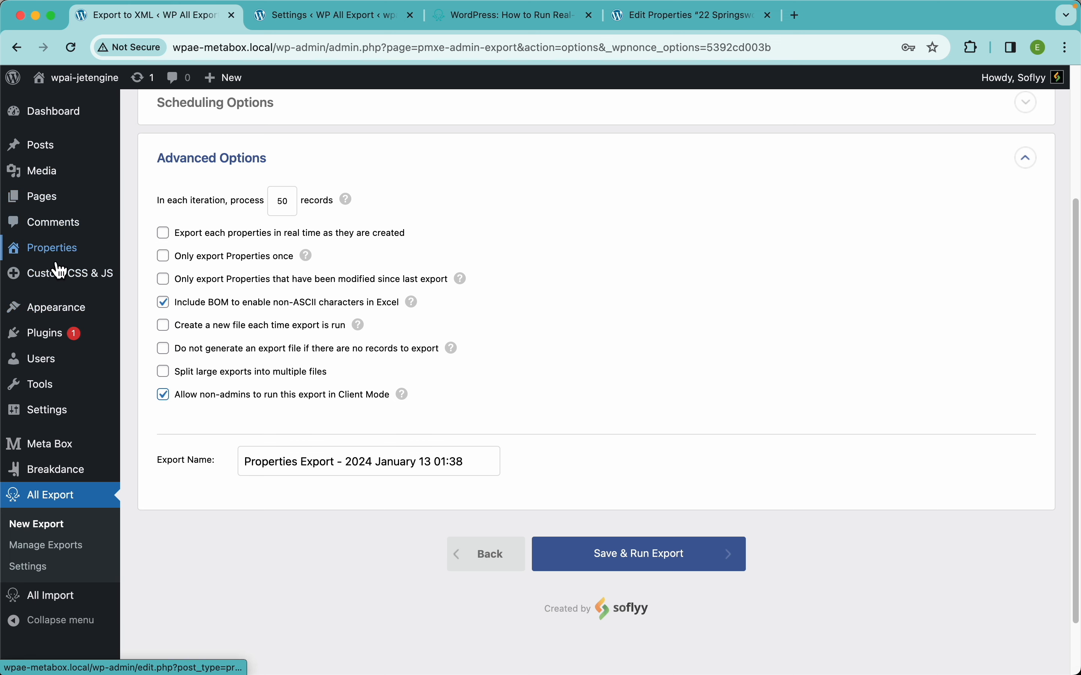
mouse_move(57, 455)
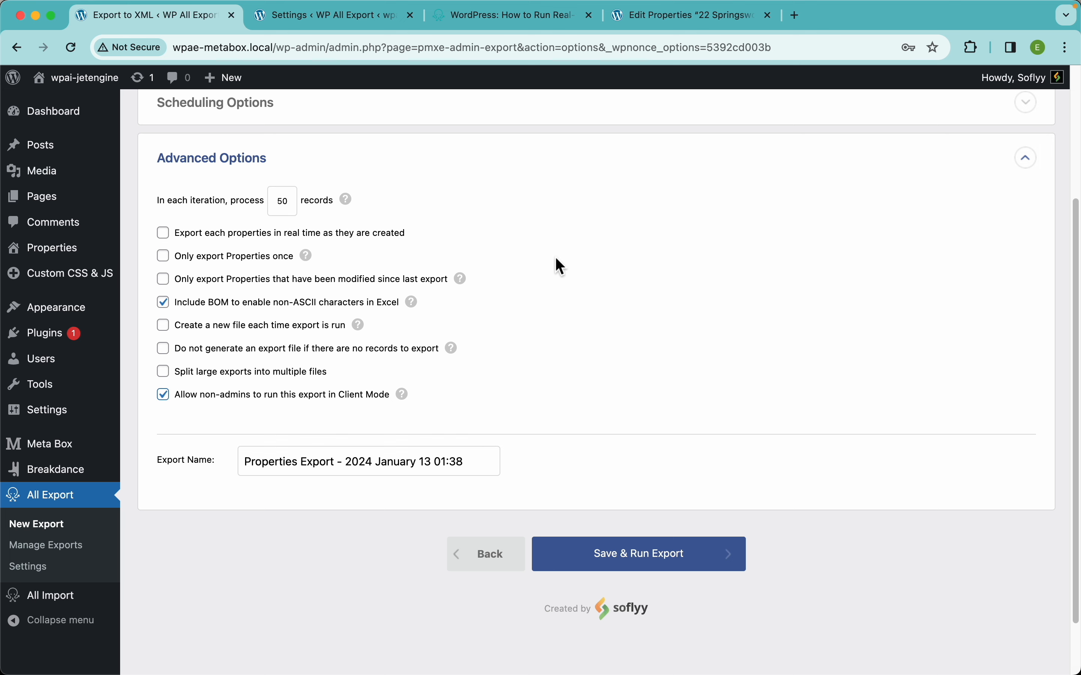
left_click(281, 402)
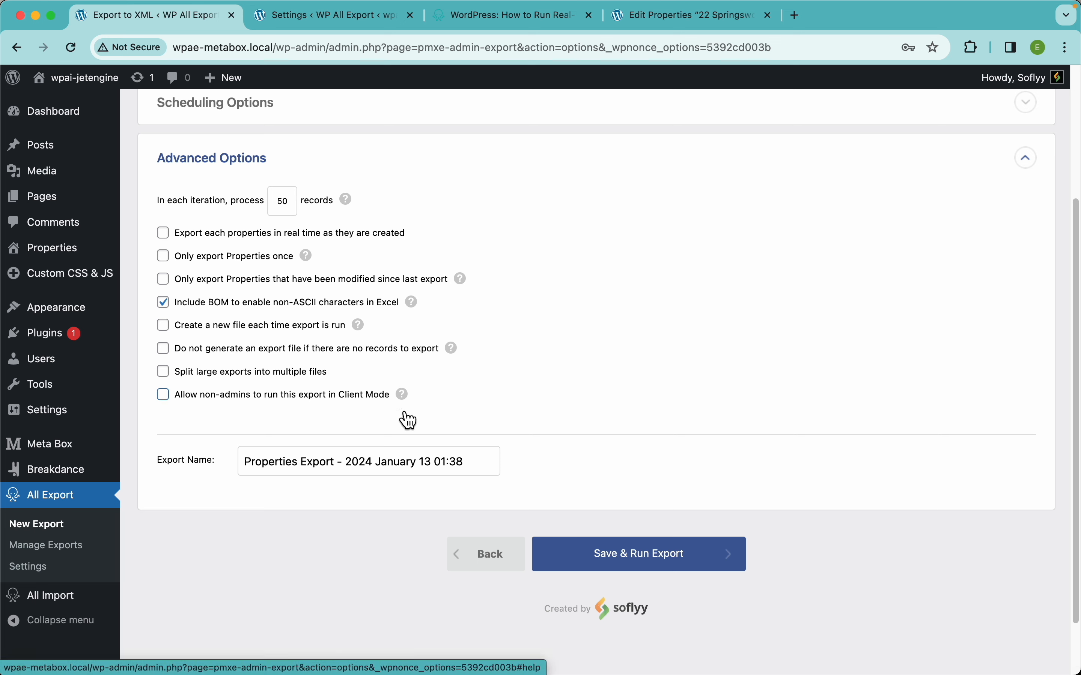
Review the export name without changing it and run the Properties export.
scroll(399, 419, "down", 1)
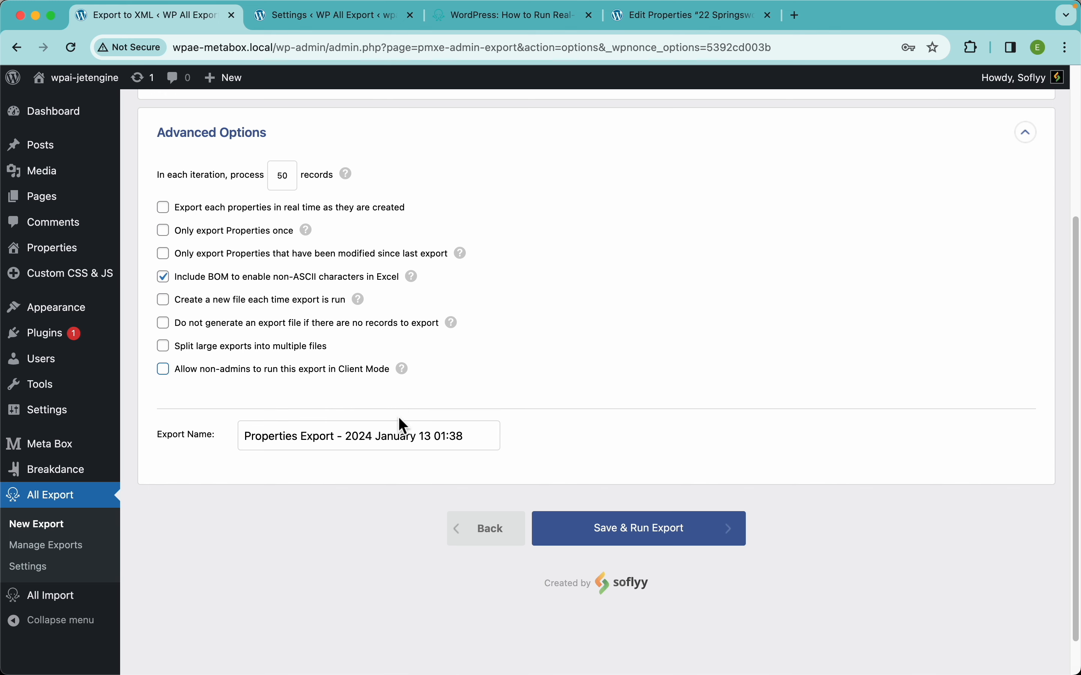
scroll(399, 418, "down", 2)
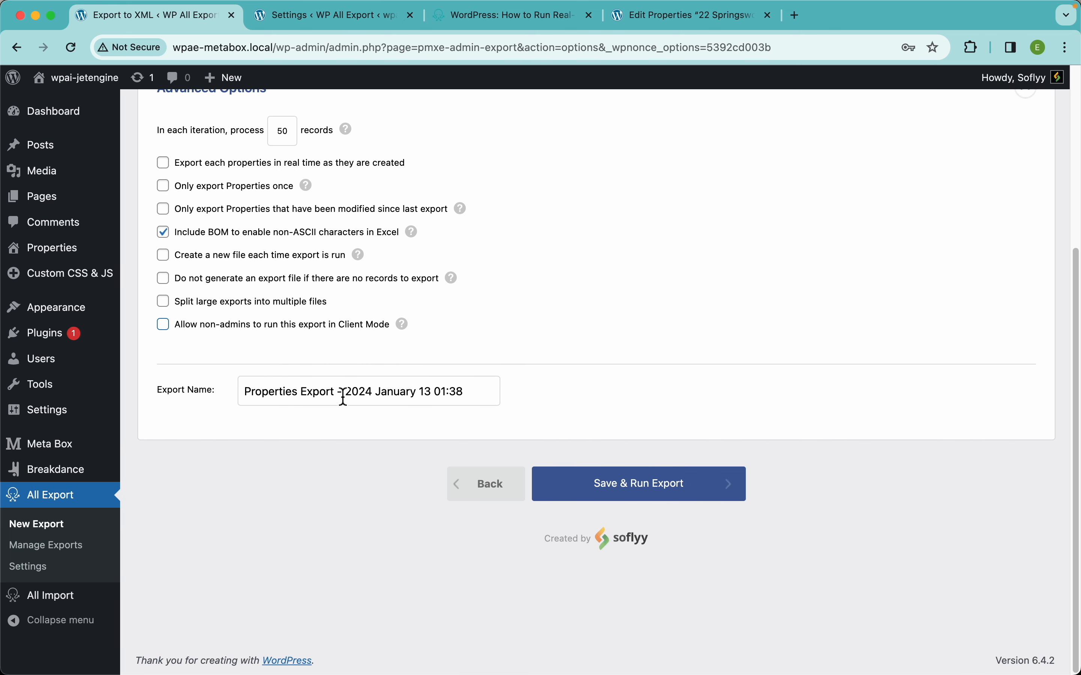
left_click(346, 394)
key("super+a")
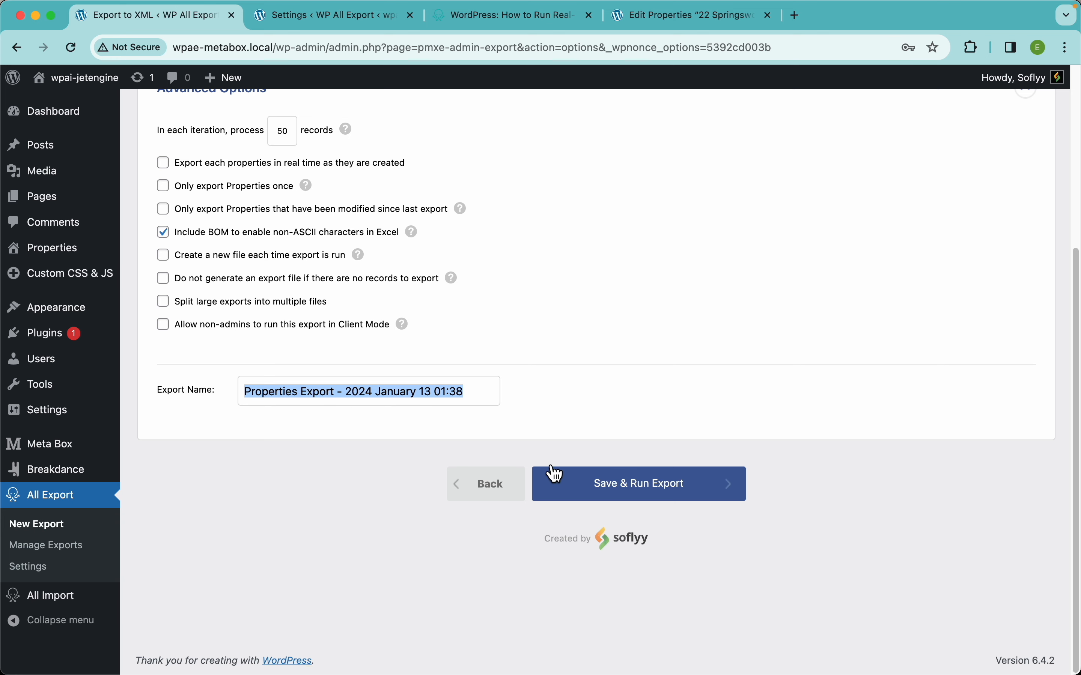
scroll(634, 398, "up", 6)
scroll(804, 312, "down", 1)
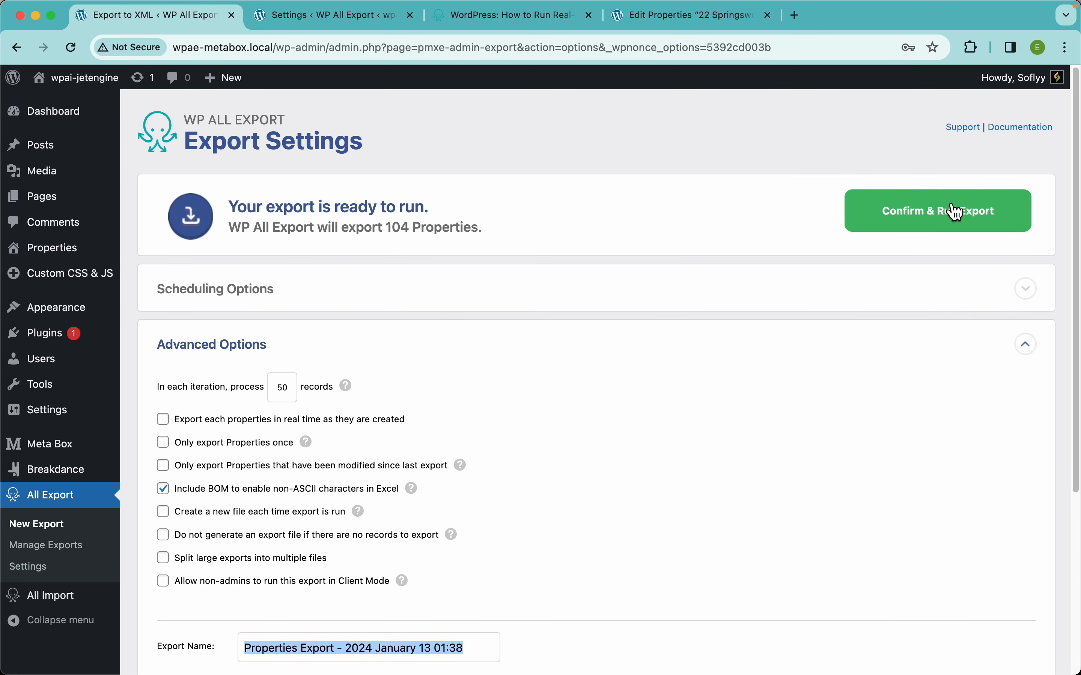
left_click(943, 224)
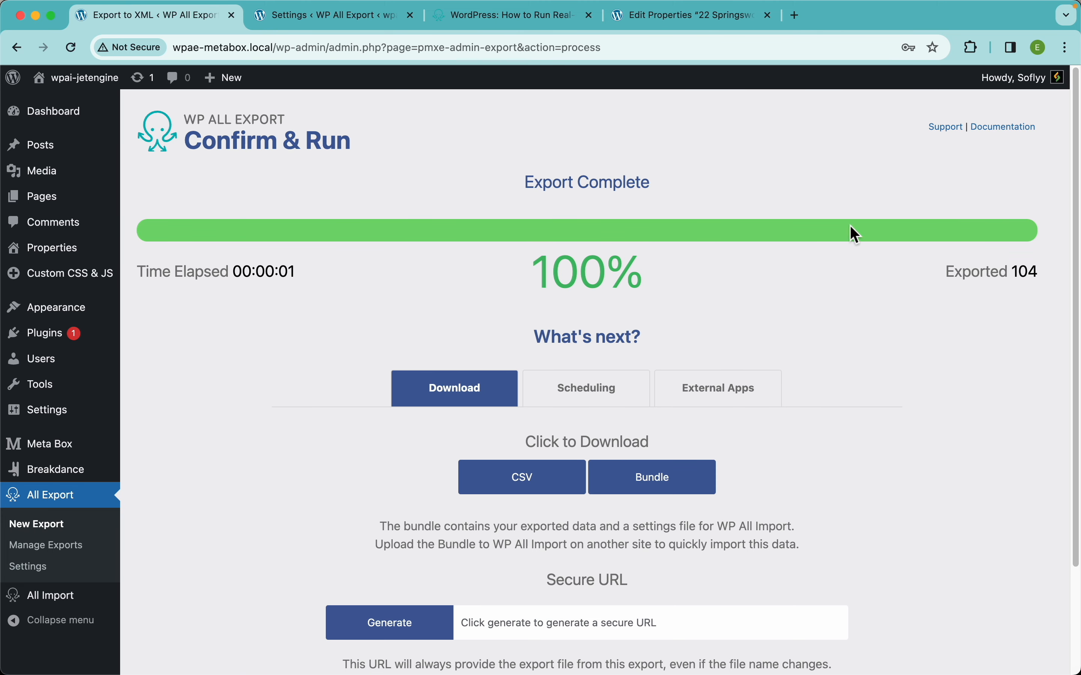
Download the completed Properties export as a CSV file and open it in the spreadsheet application.
scroll(459, 331, "down", 3)
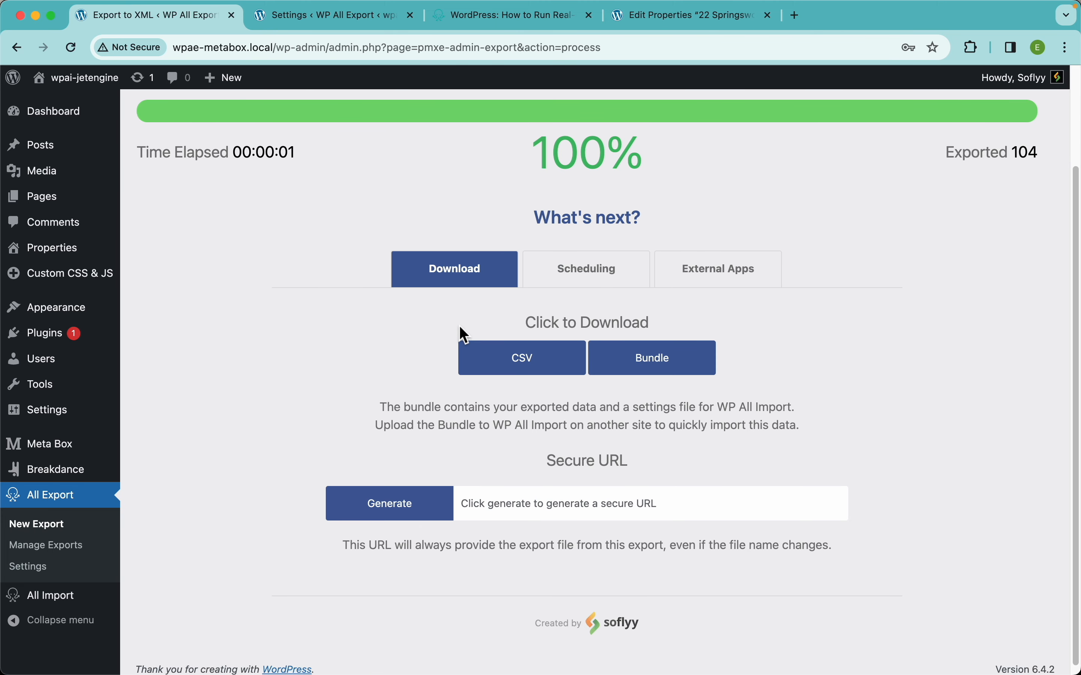
left_click(524, 361)
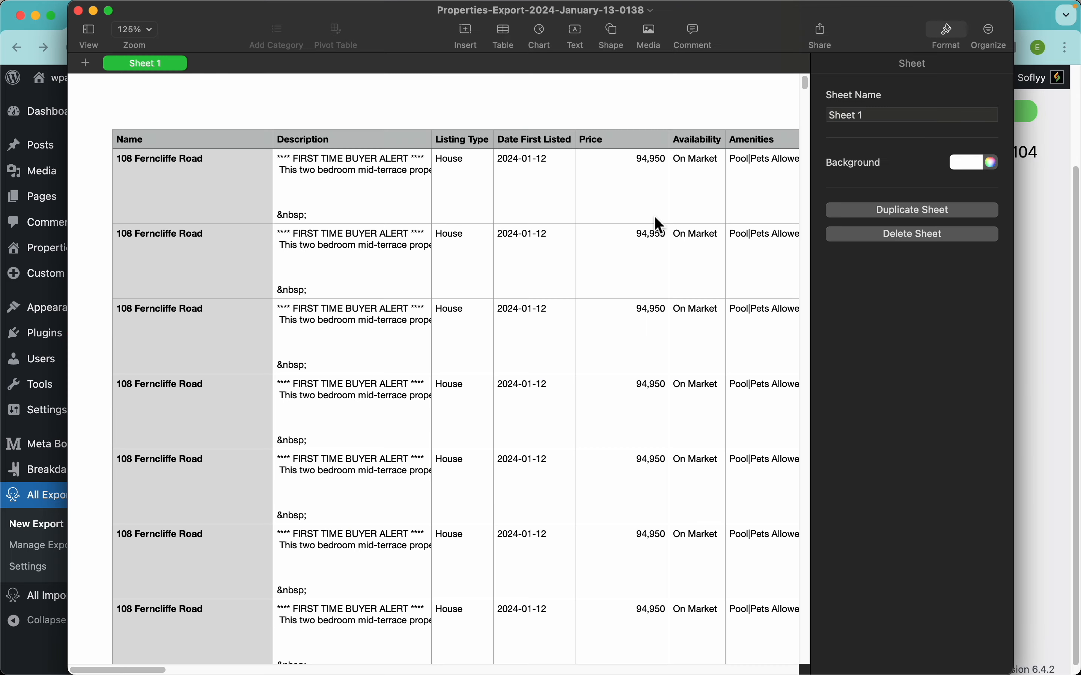
left_click(948, 35)
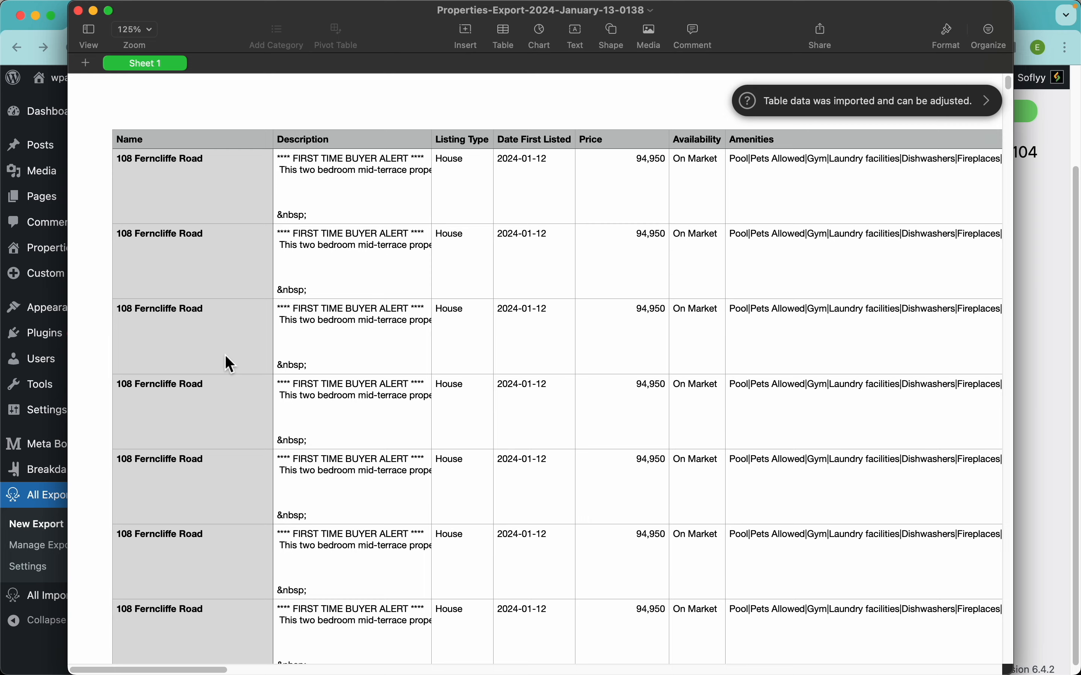
Examine the exported property rows in the CSV, including the Rooms, Amenities, Availability and Price columns.
scroll(186, 542, "down", 3)
scroll(197, 519, "down", 1)
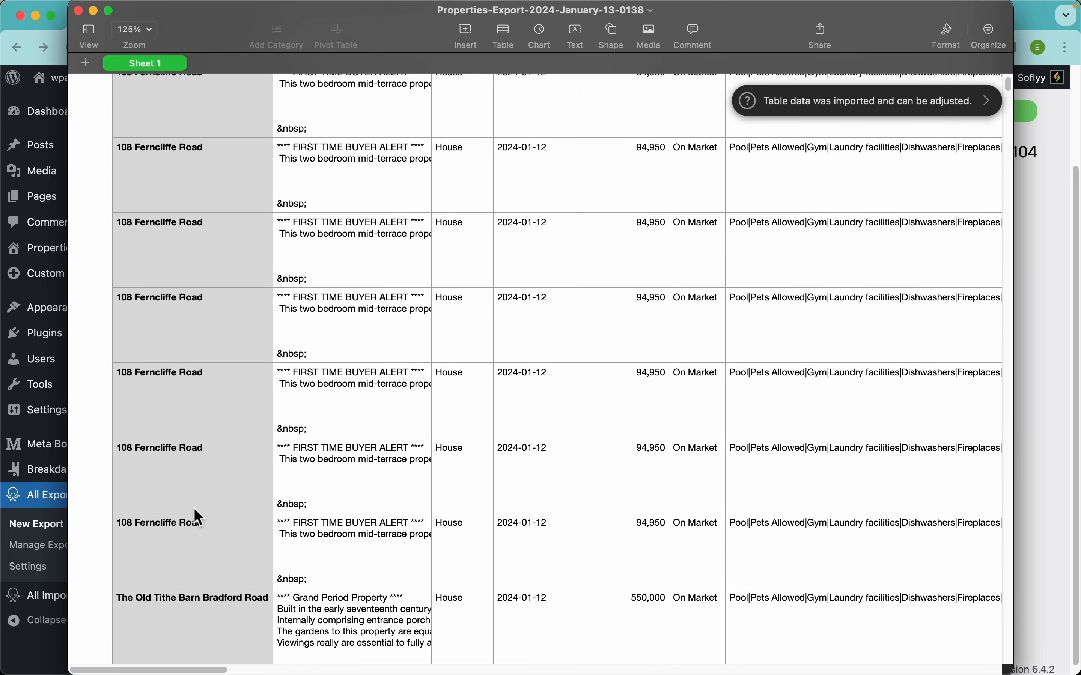
scroll(618, 413, "right", 15)
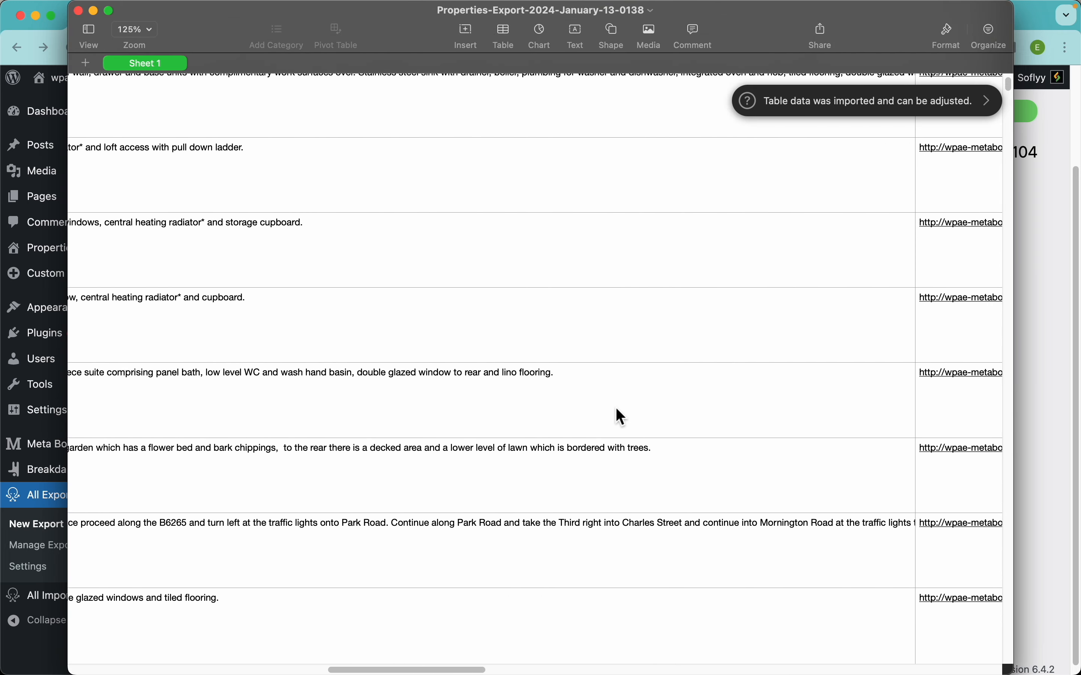
scroll(616, 409, "left", 15)
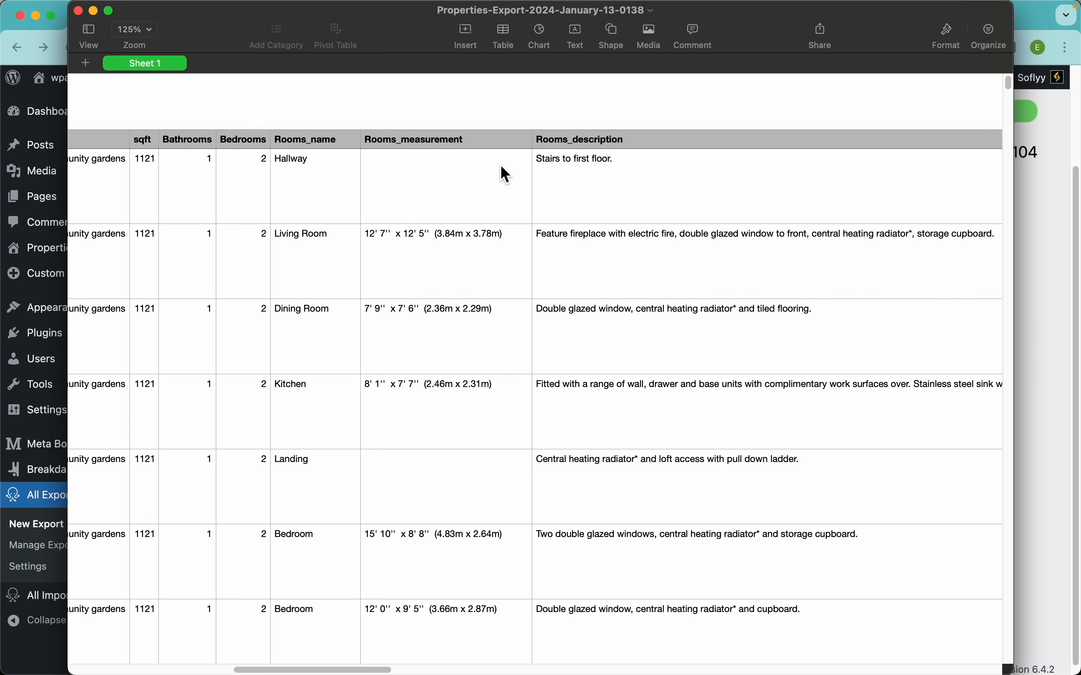
scroll(364, 183, "left", 10)
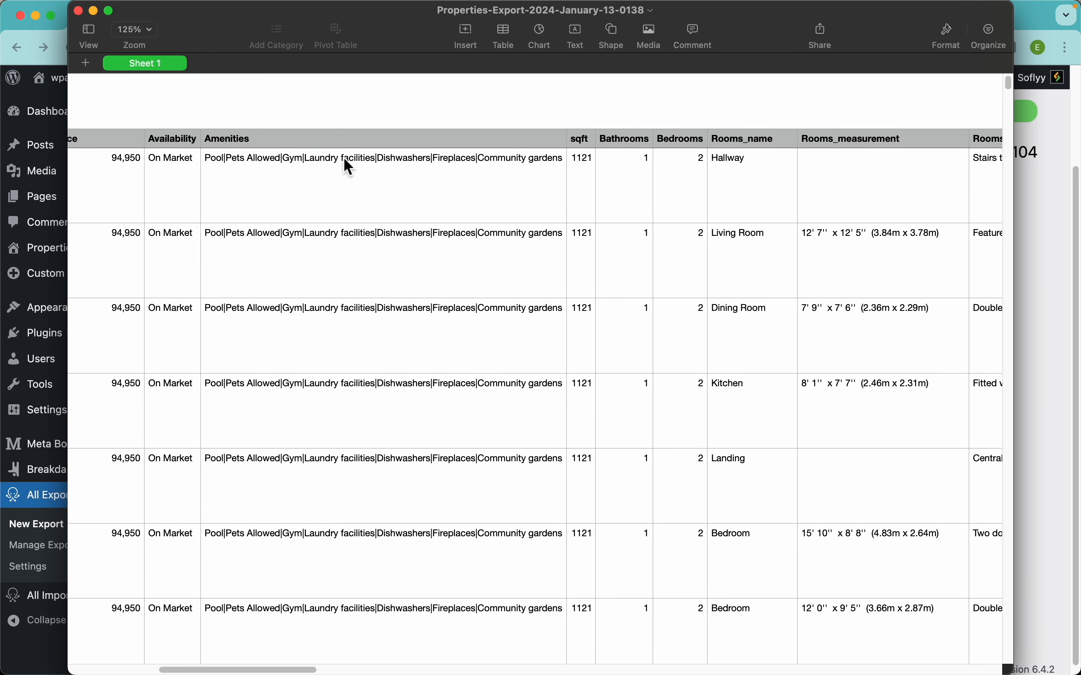
scroll(350, 167, "left", 3)
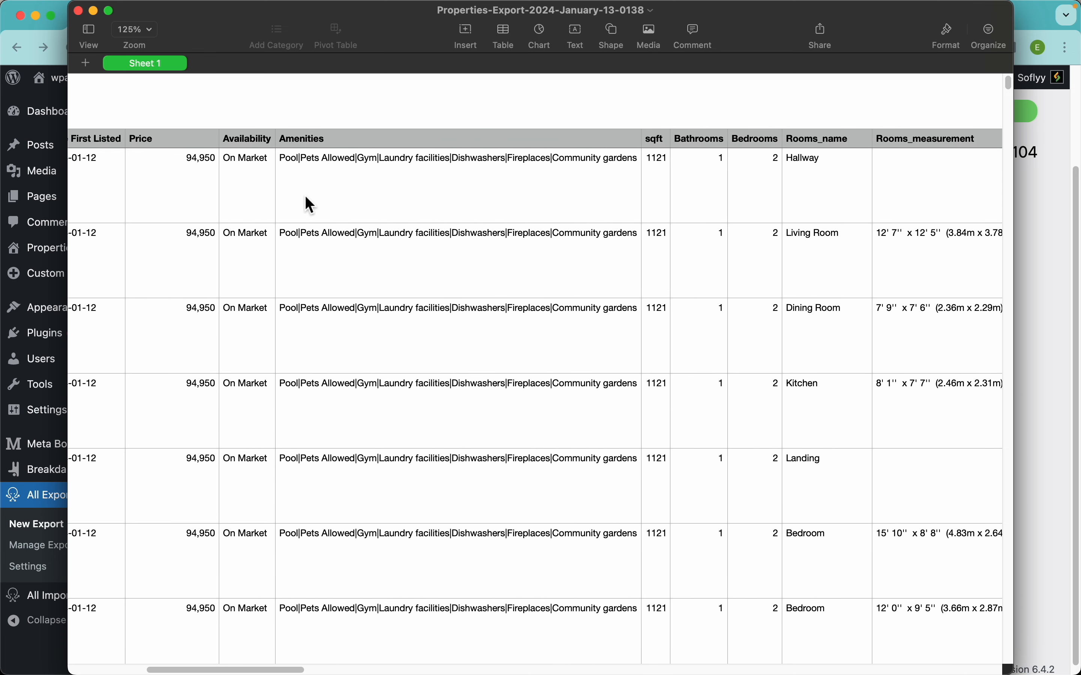
scroll(320, 217, "left", 5)
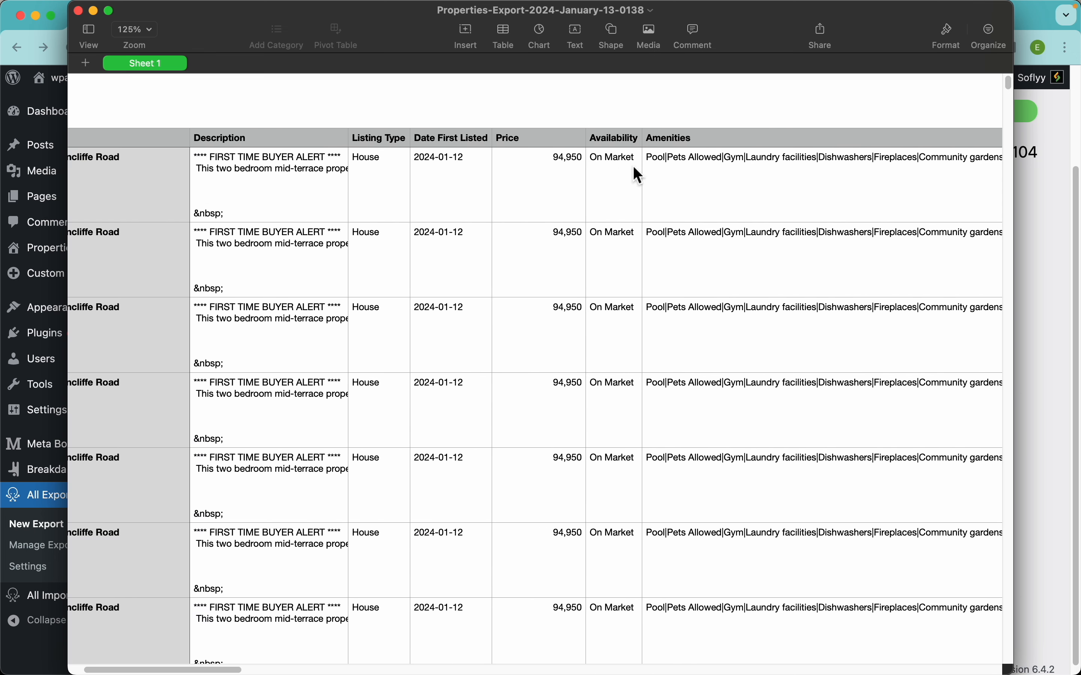
Examine the Gallery, address, Floorplan, agent and link columns and further property rows, and return to the export results in the browser.
scroll(473, 193, "right", 15)
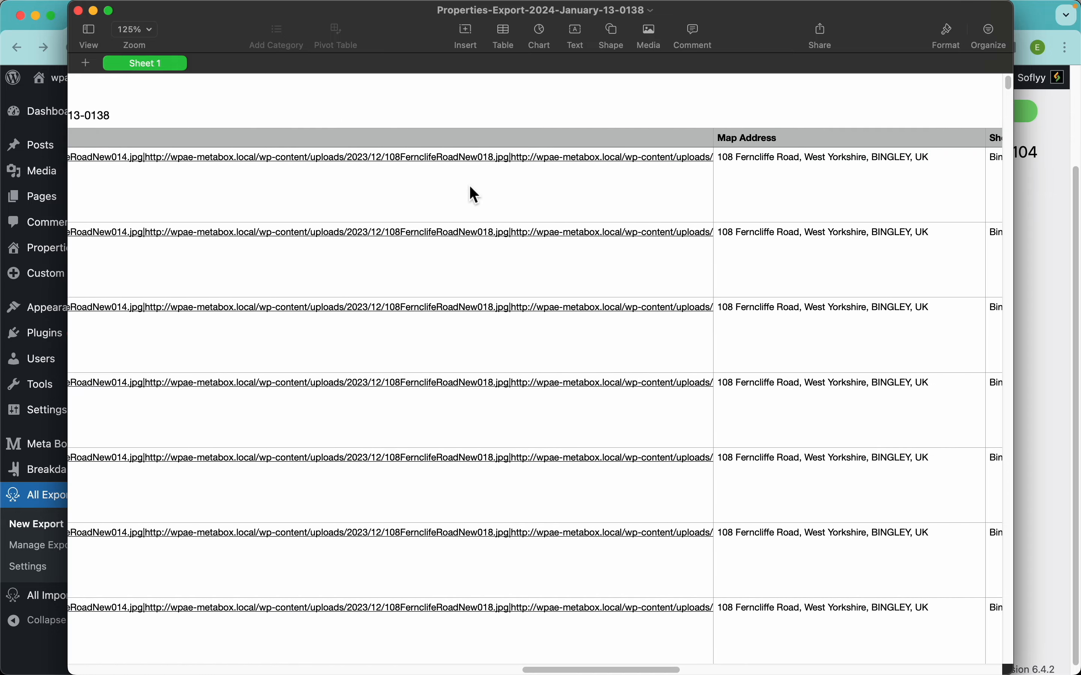
scroll(470, 186, "left", 6)
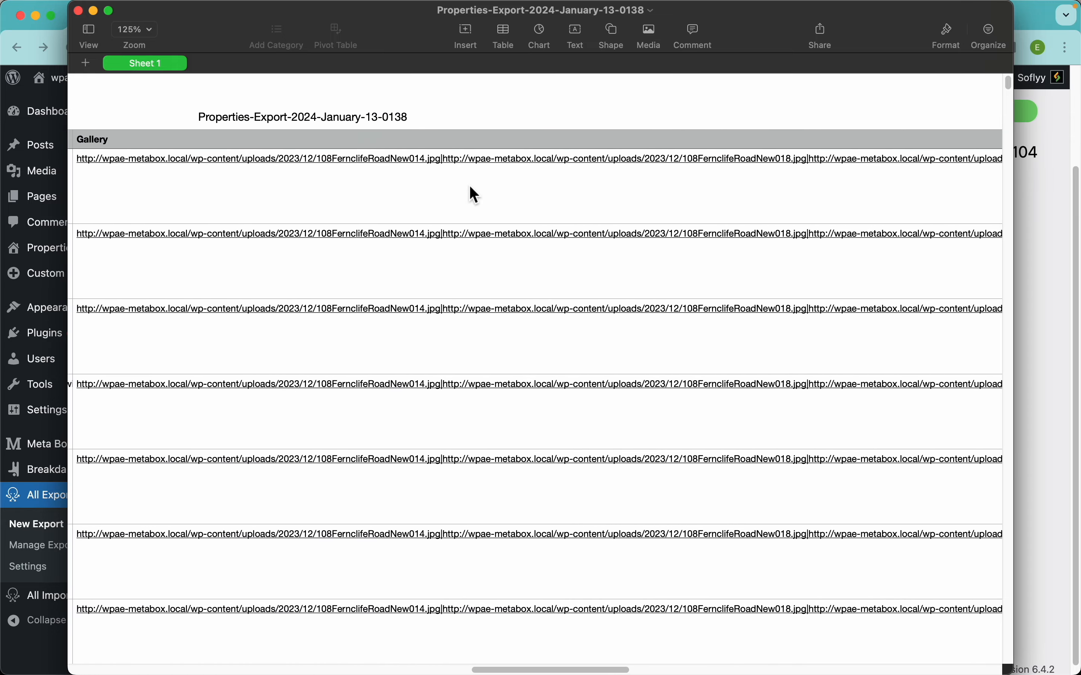
scroll(469, 202, "right", 10)
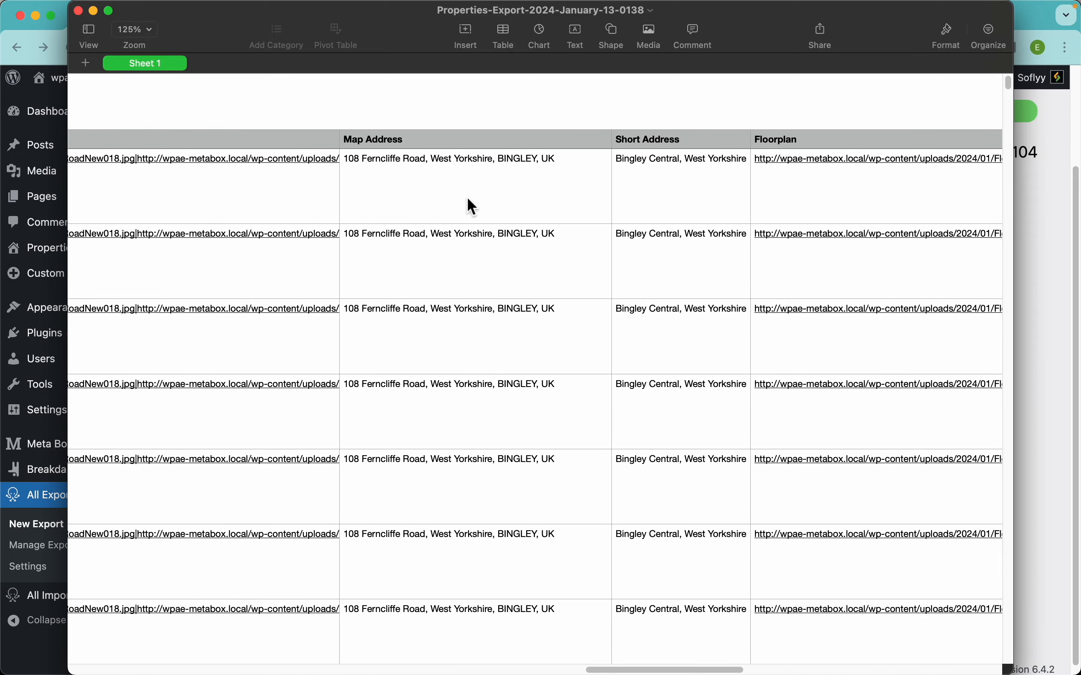
scroll(567, 201, "right", 5)
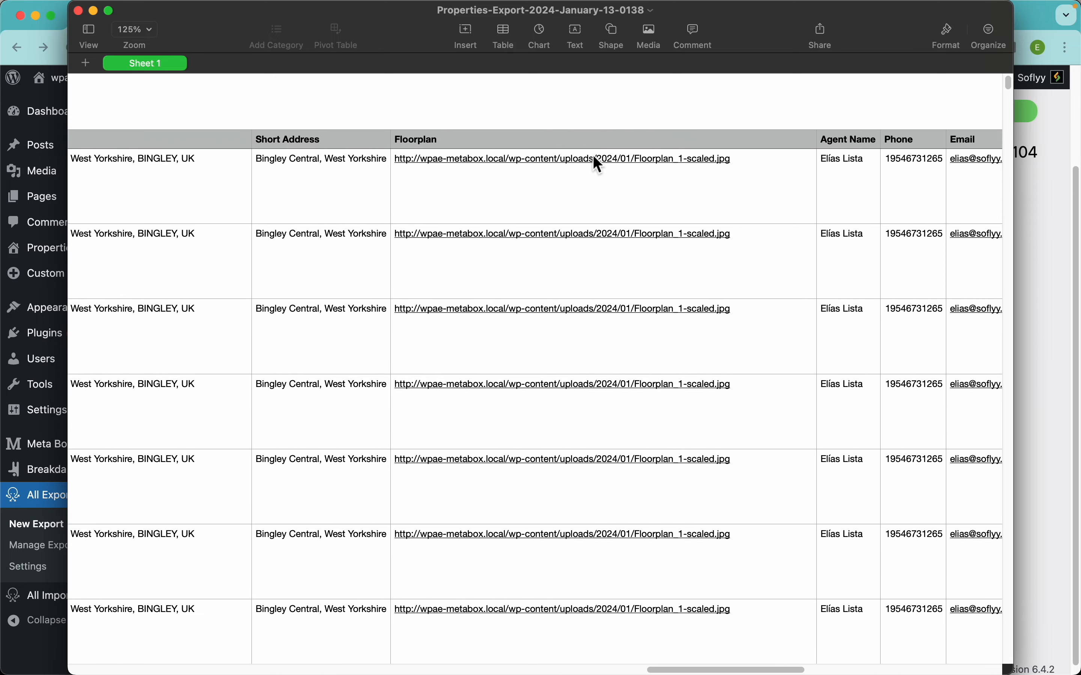
scroll(595, 158, "right", 6)
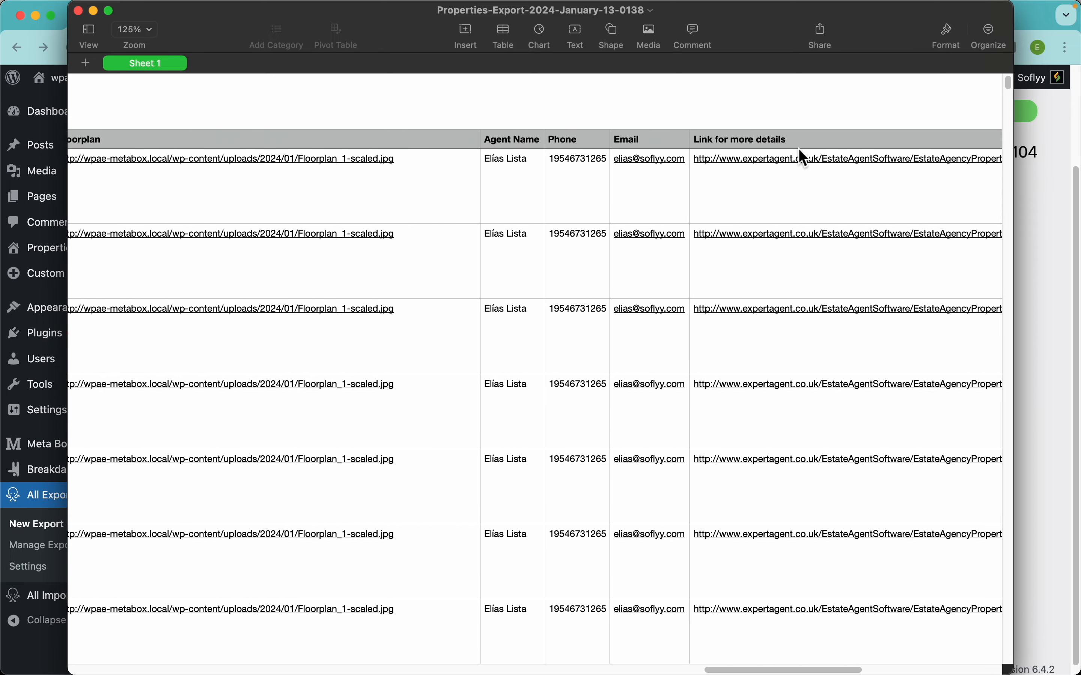
scroll(801, 158, "right", 5)
scroll(526, 177, "left", 15)
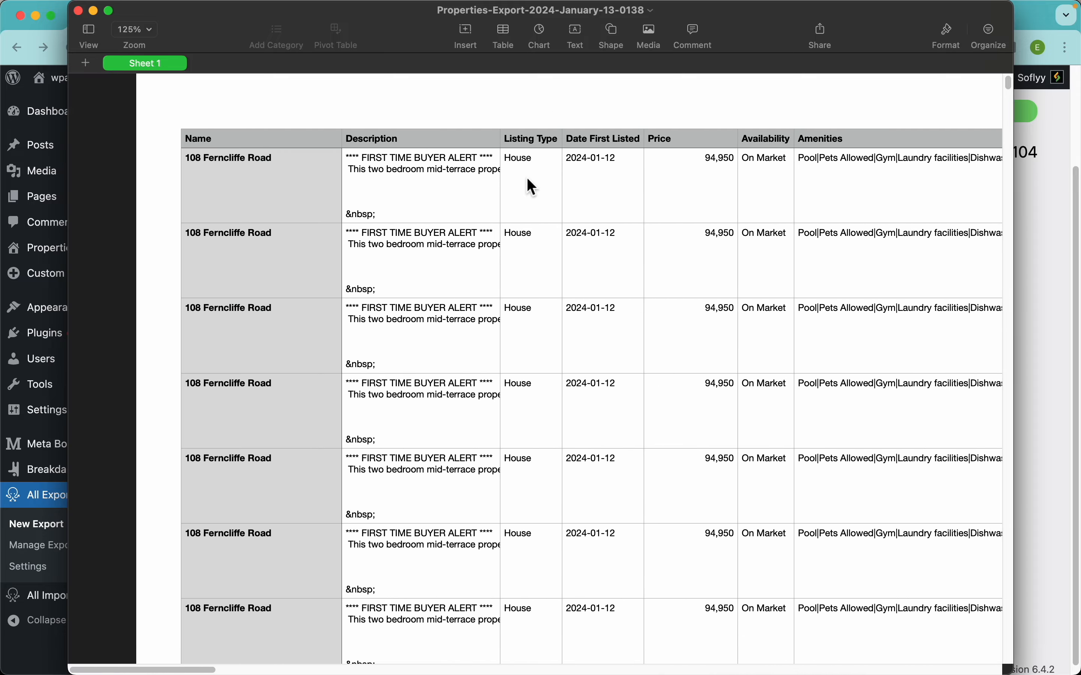
scroll(495, 348, "down", 10)
scroll(494, 349, "down", 20)
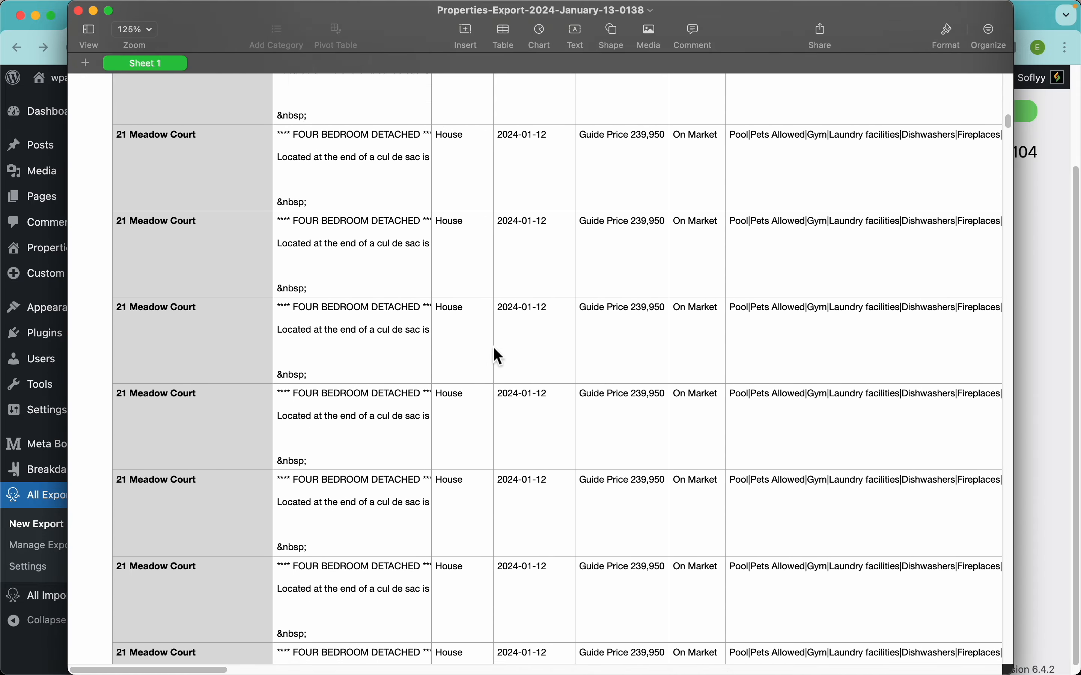
scroll(421, 231, "up", 5)
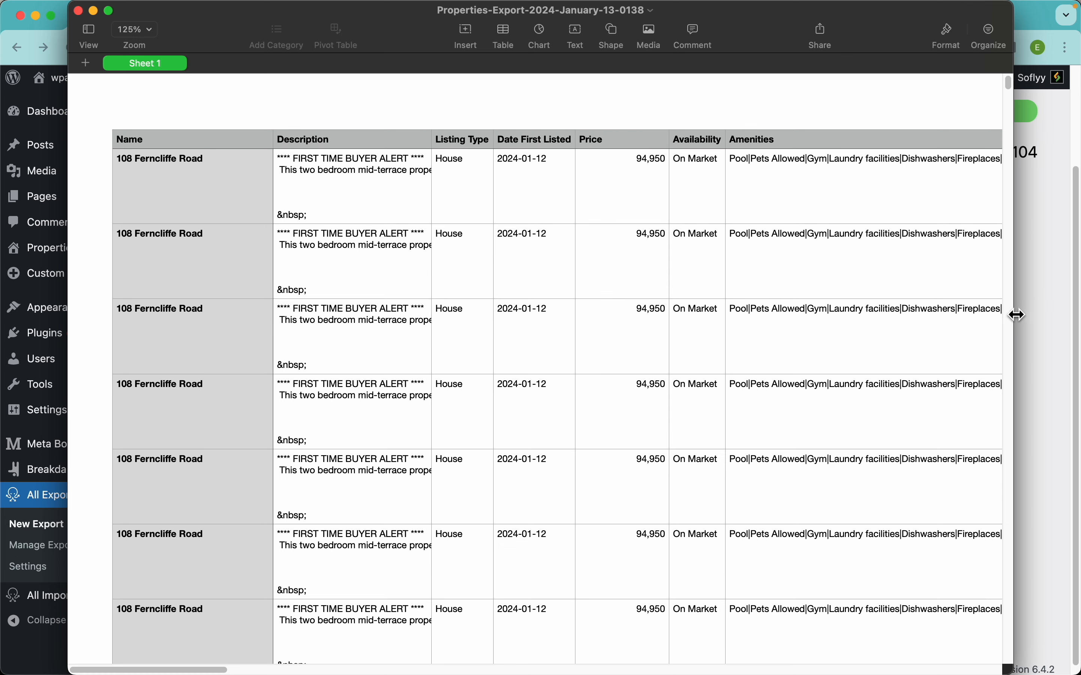
left_click(1036, 333)
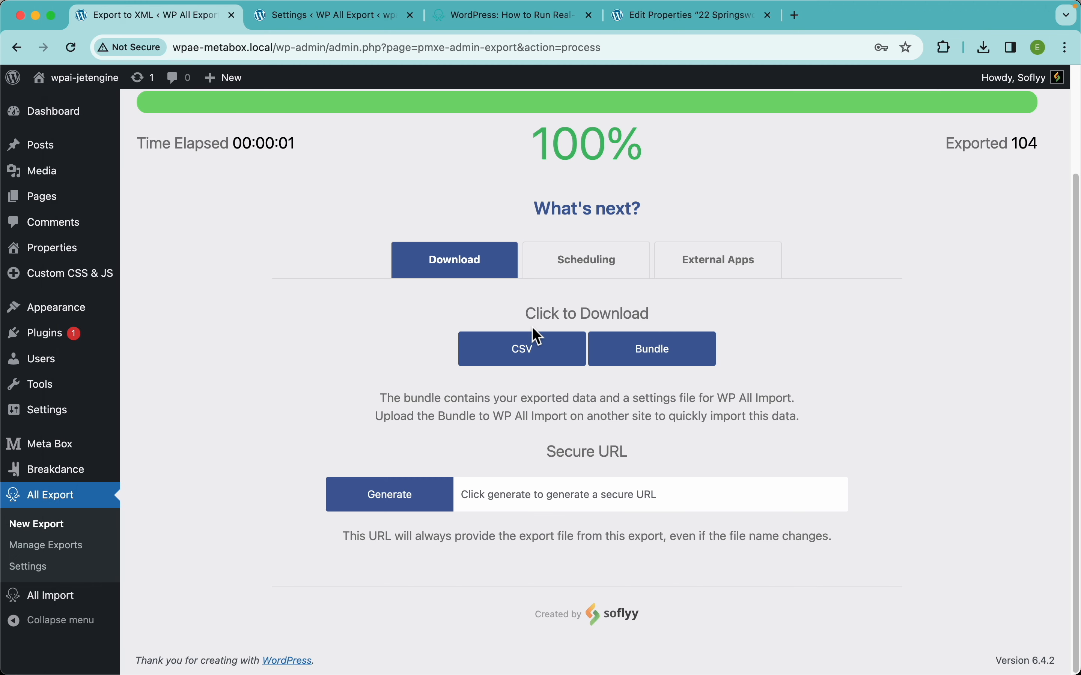
scroll(533, 313, "up", 3)
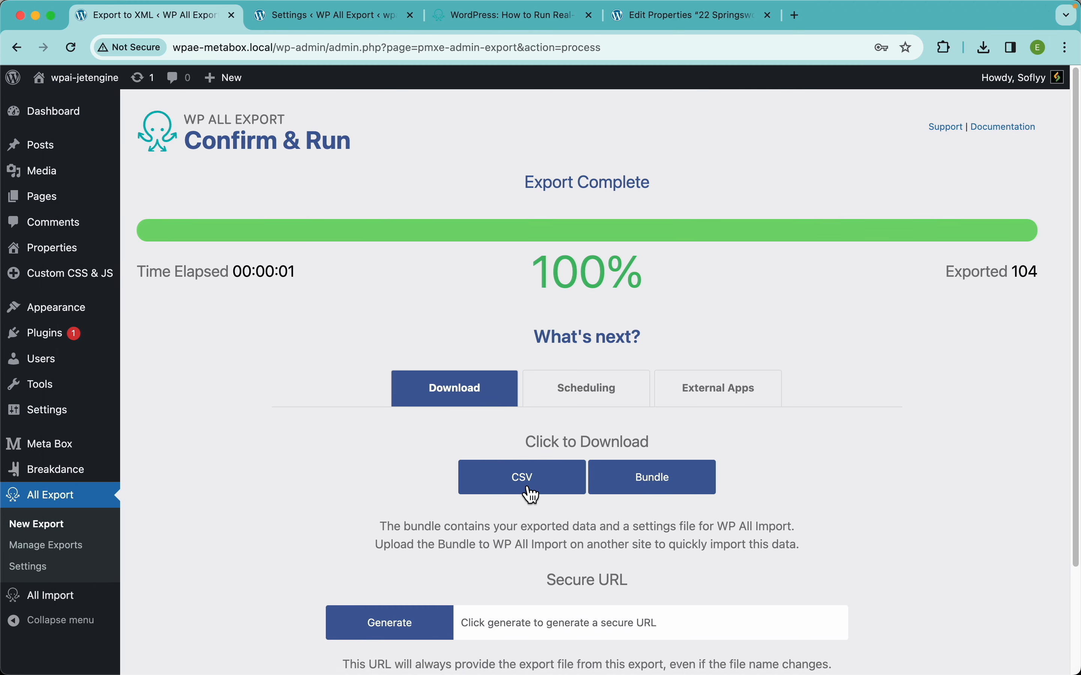